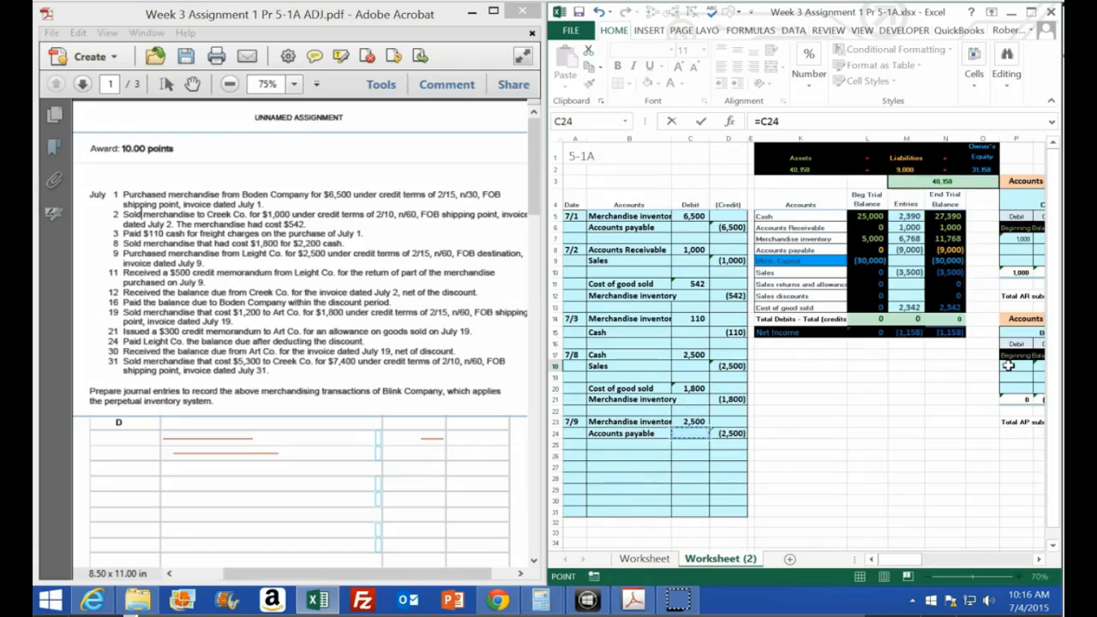
Step: Link the first credit cell of the Light subsidiary ledger to the 7/9 accounts payable credit in D24
{"action": "key", "text": "Return"}
{"action": "key", "text": "Up"}
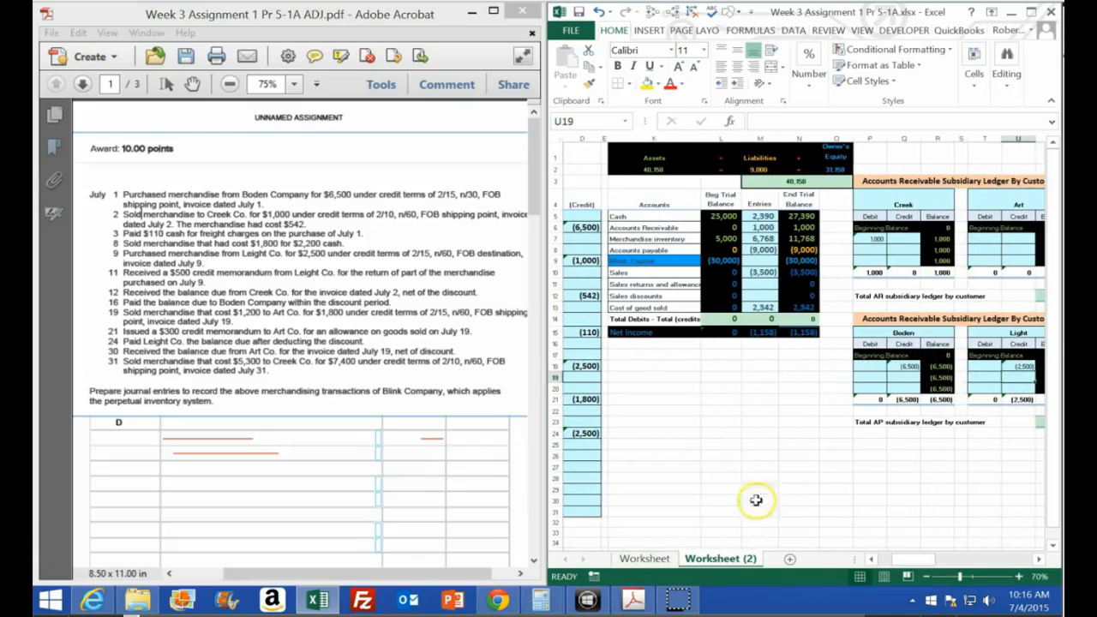
{"action": "key", "text": "Right"}
{"action": "key", "text": "Right"}
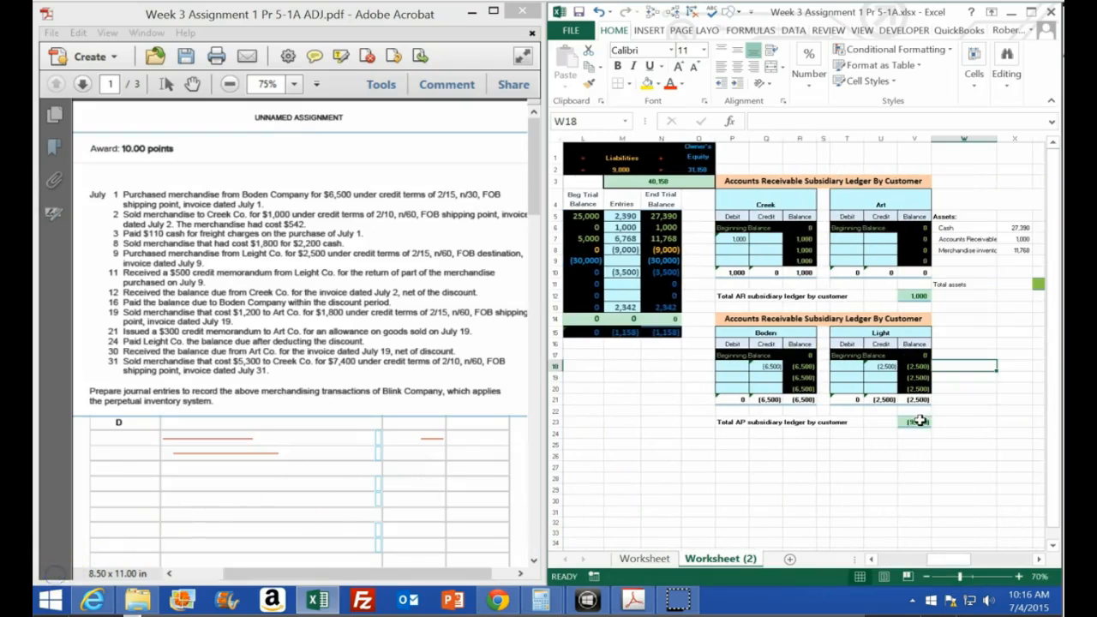
Step: Check the total AP subsidiary ledger formula against the accounts payable entries and ending balance in the trial balance
{"action": "left_click", "coordinate": [919, 421]}
{"action": "double_click", "coordinate": [919, 421]}
{"action": "key", "text": "Return"}
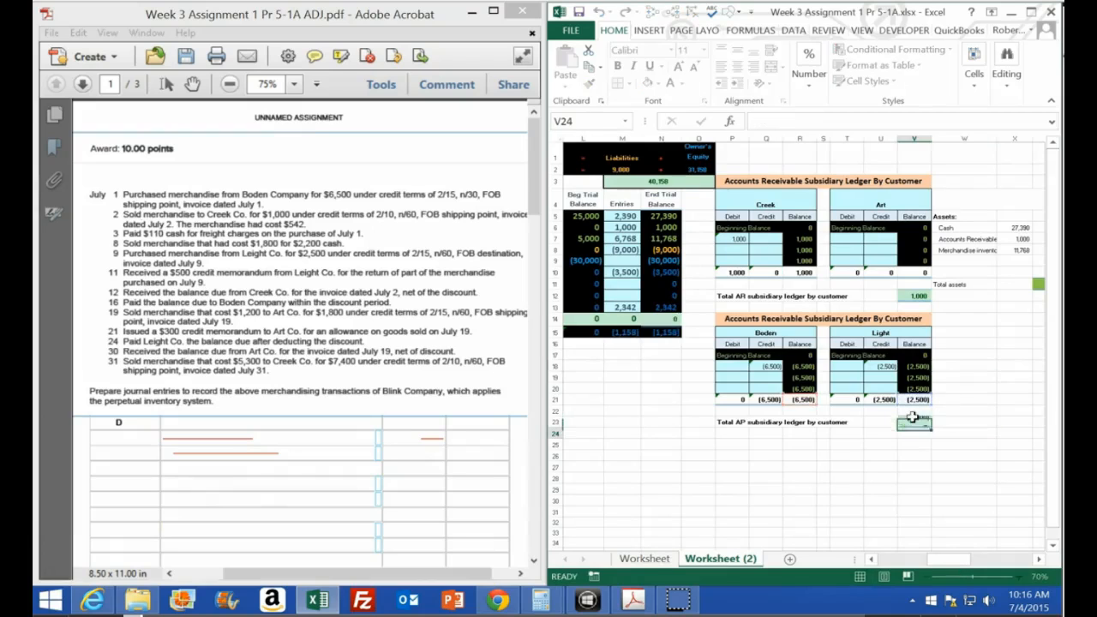
{"action": "left_click", "coordinate": [671, 248]}
{"action": "key", "text": "Left"}
{"action": "key", "text": "Left"}
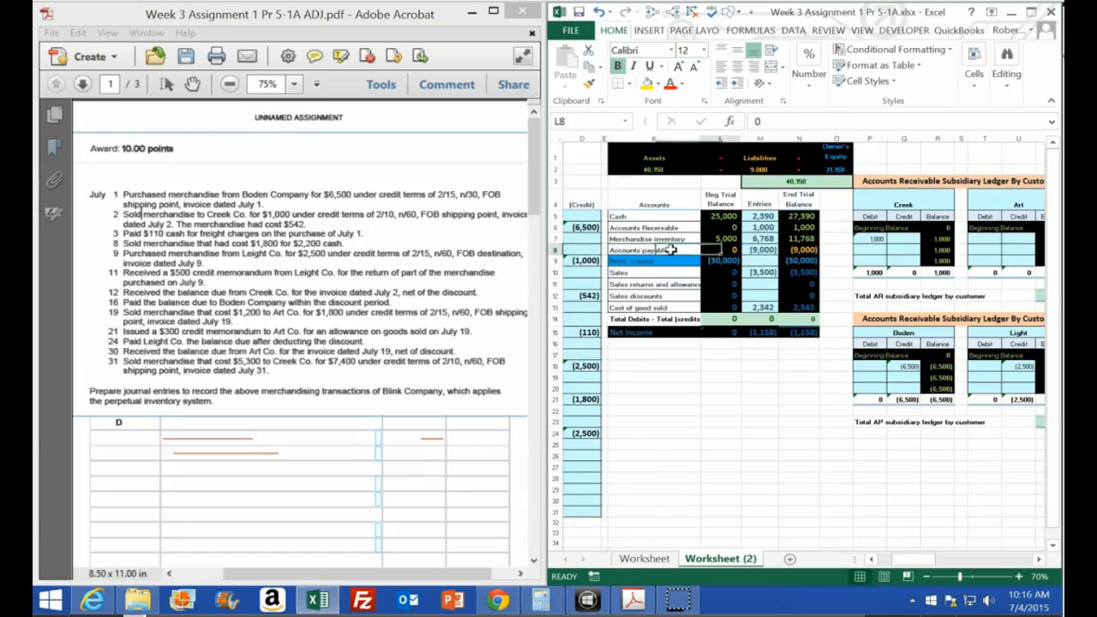
{"action": "key", "text": "Right"}
{"action": "key", "text": "Right"}
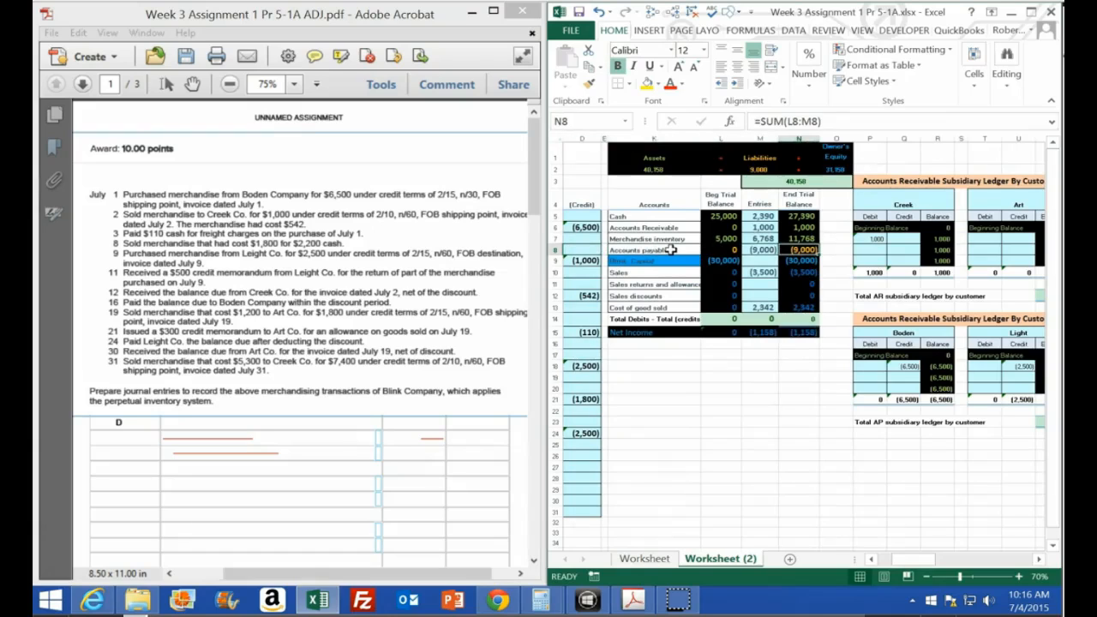
{"action": "key", "text": "Left"}
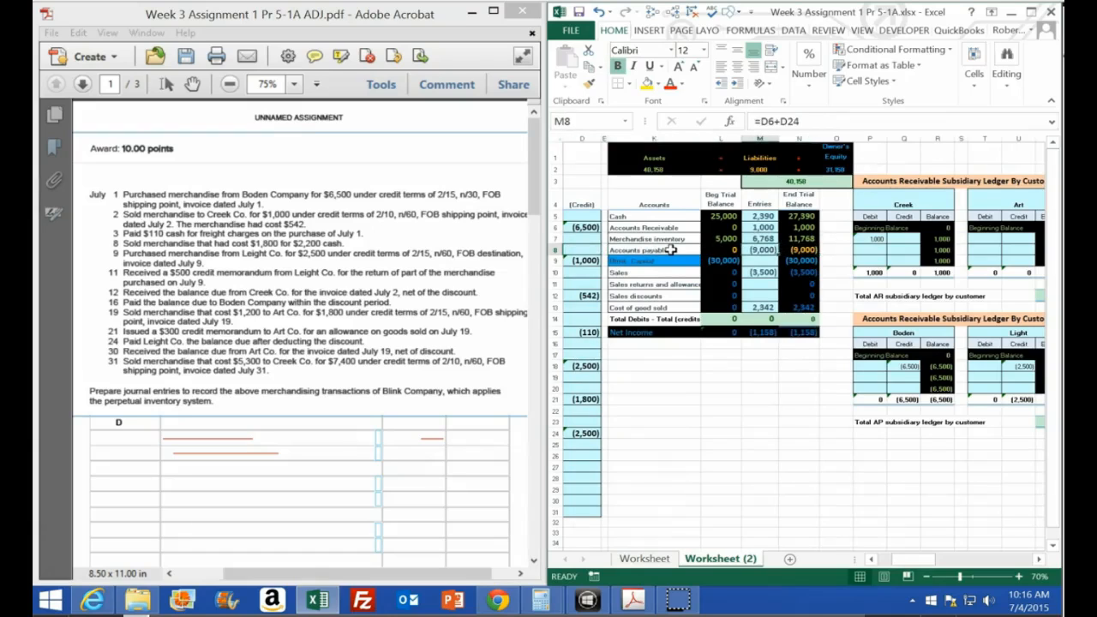
{"action": "key", "text": "Home"}
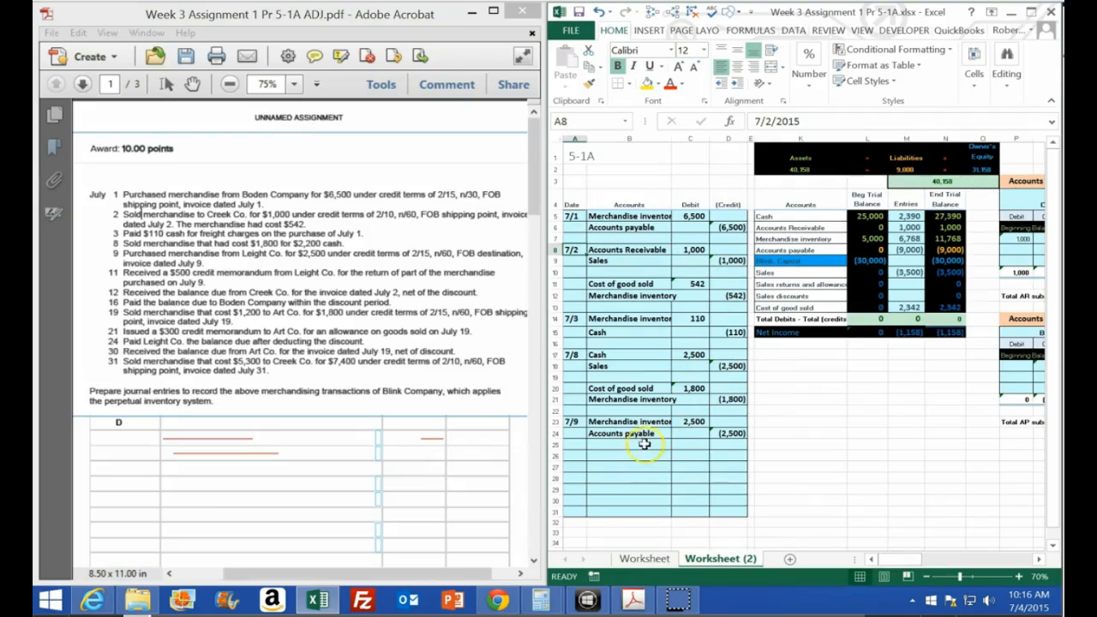
Step: Enter the date 7/11 in cell A26, leaving a blank row below the 7/9 journal entry
{"action": "left_click", "coordinate": [579, 455]}
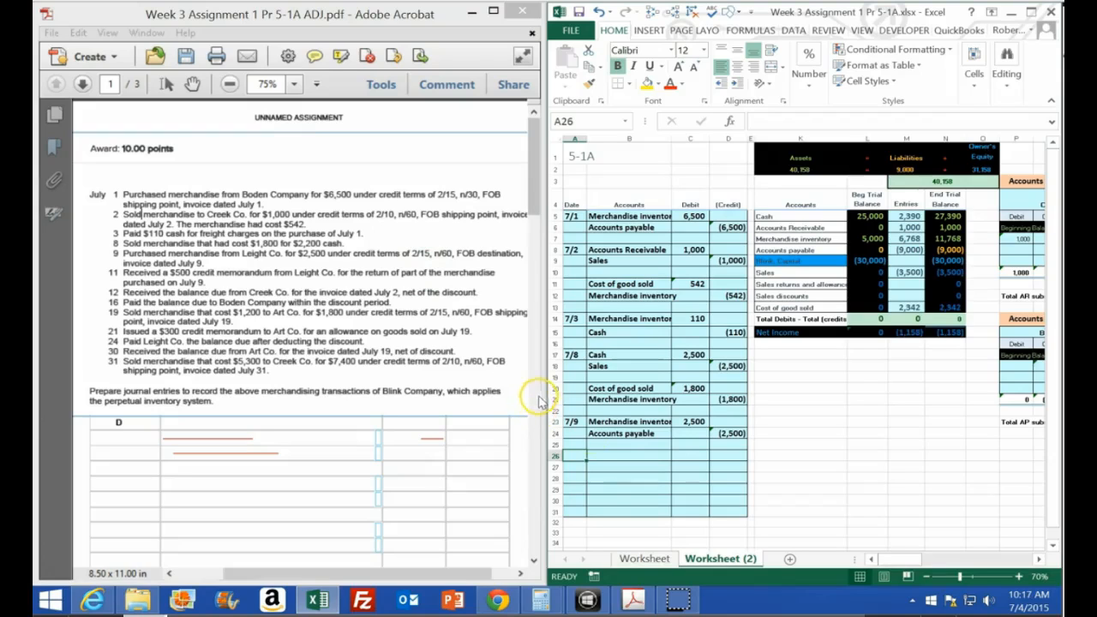
{"action": "type", "text": "7/"}
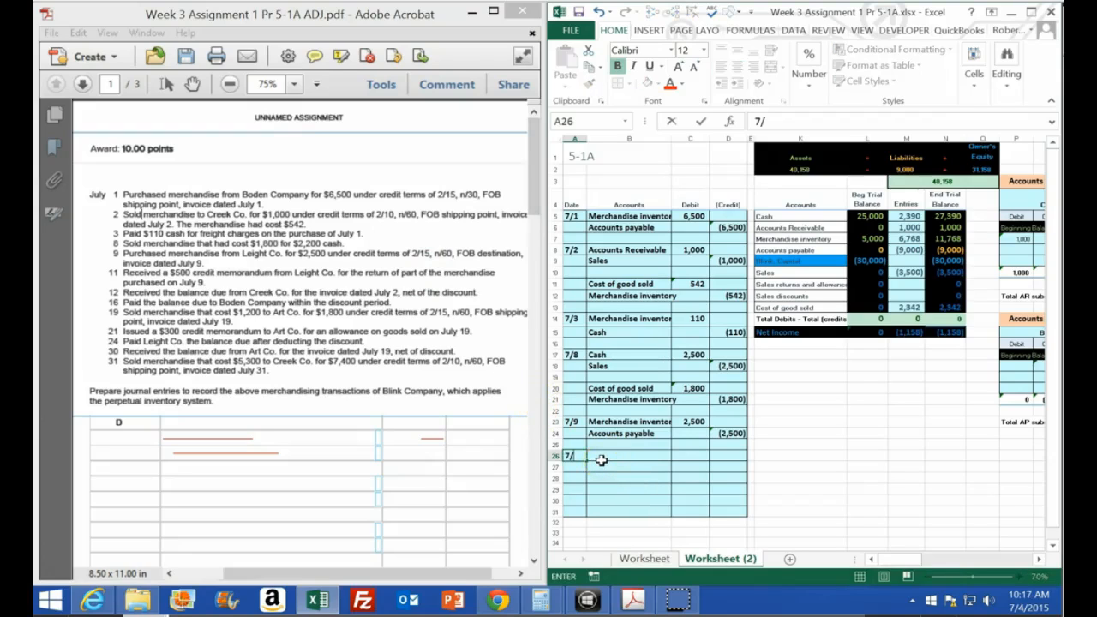
{"action": "type", "text": "11"}
{"action": "key", "text": "Return"}
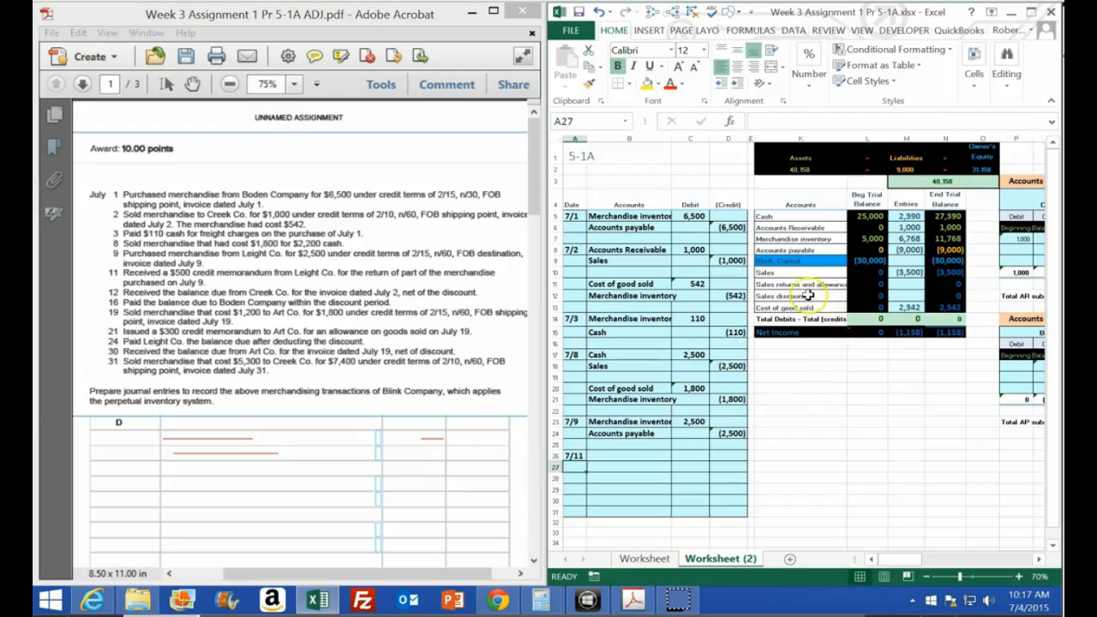
Step: Copy the Merchandise inventory account name from the trial balance and paste it as values into B27
{"action": "left_click", "coordinate": [785, 249]}
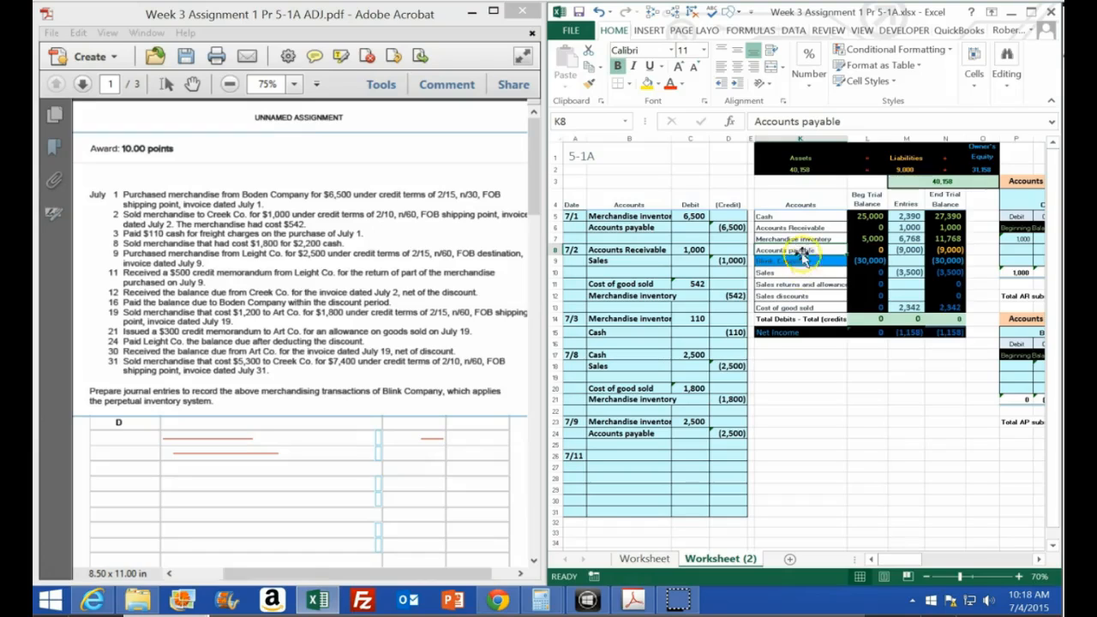
{"action": "left_click", "coordinate": [803, 239]}
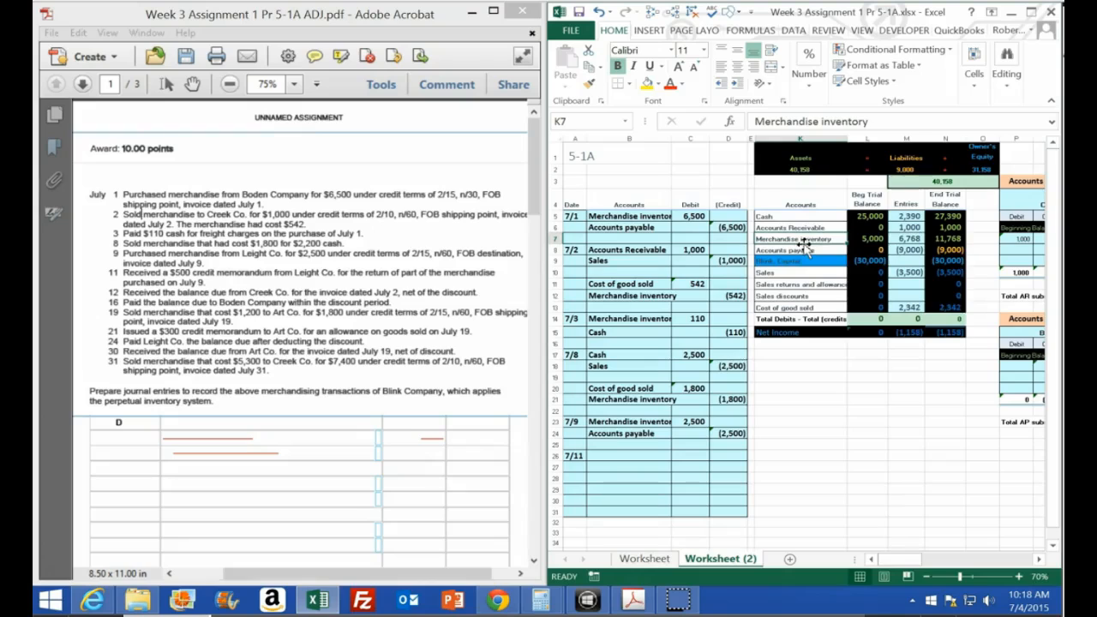
{"action": "left_click", "coordinate": [946, 239]}
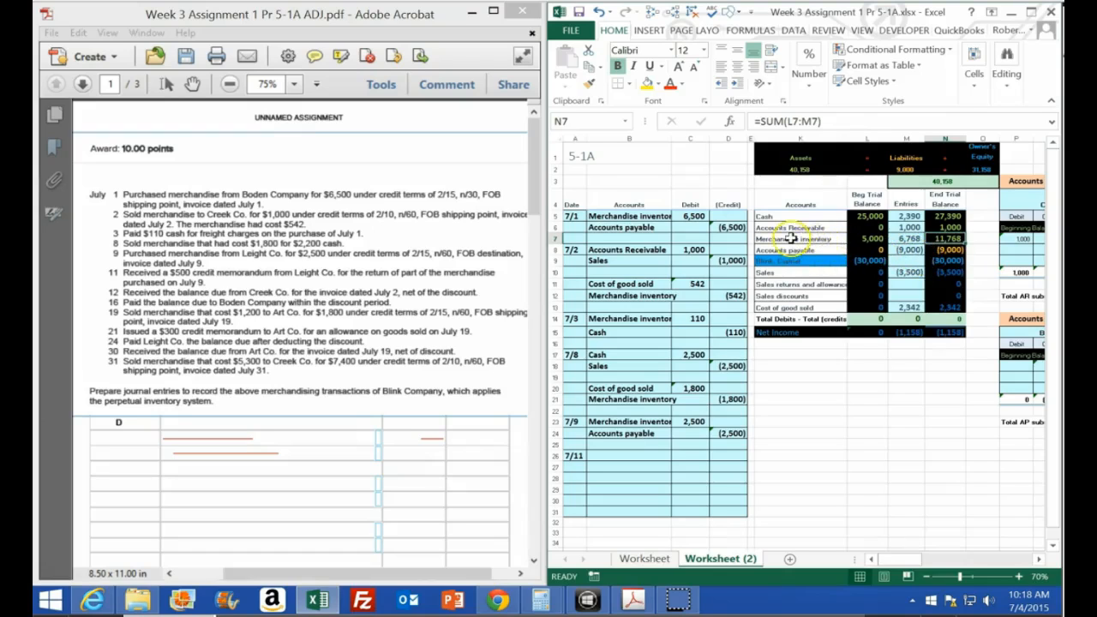
{"action": "left_click", "coordinate": [790, 239]}
{"action": "right_click", "coordinate": [792, 241]}
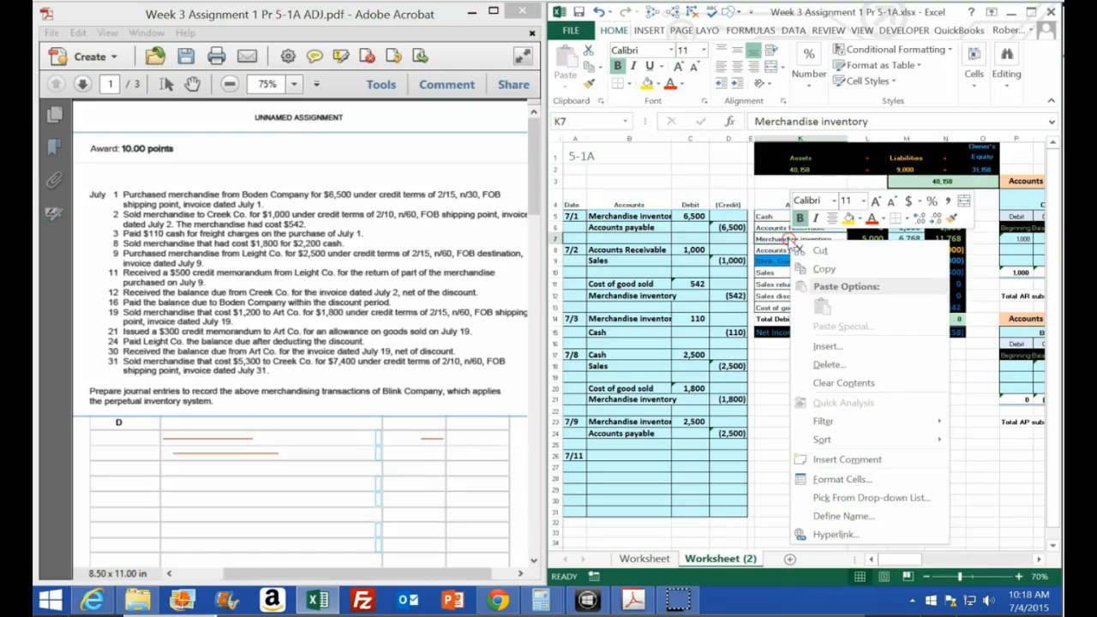
{"action": "left_click", "coordinate": [825, 271]}
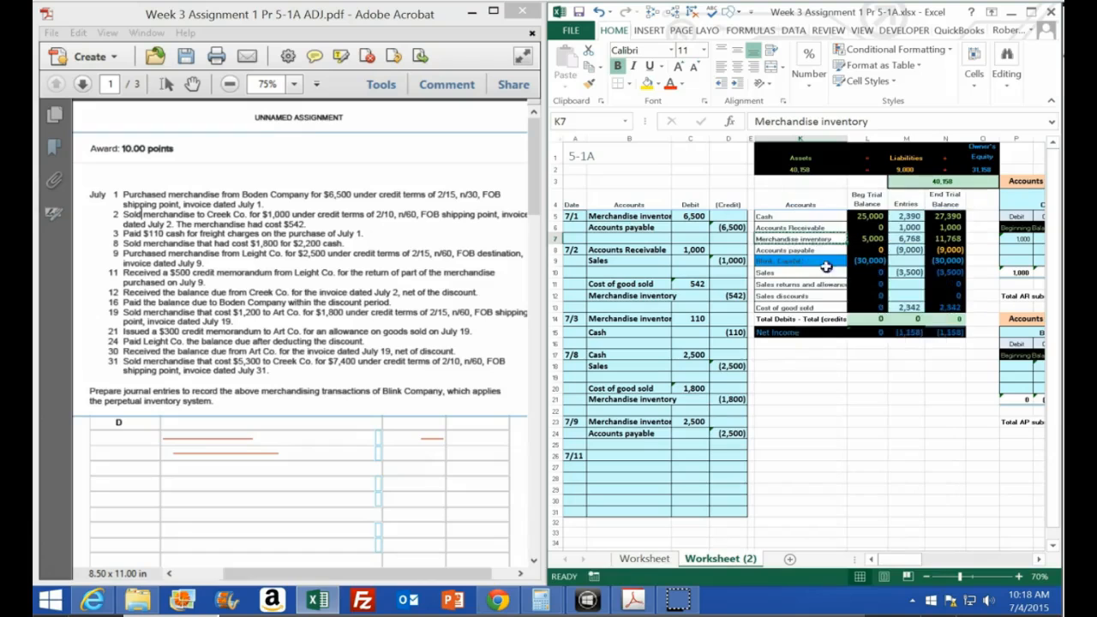
{"action": "right_click", "coordinate": [637, 466]}
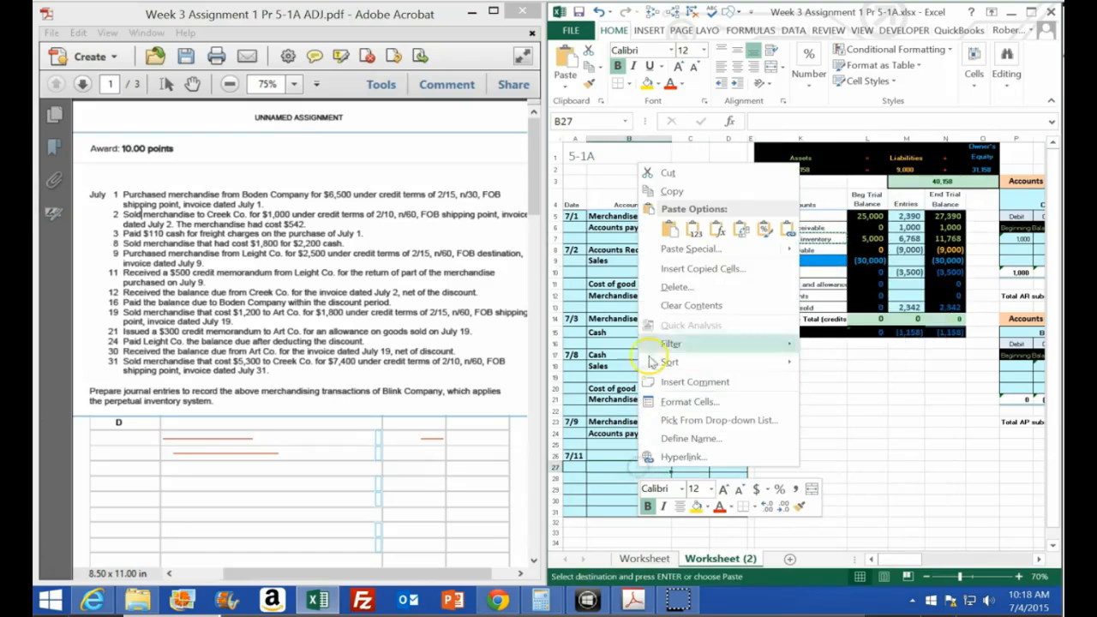
{"action": "left_click", "coordinate": [692, 229]}
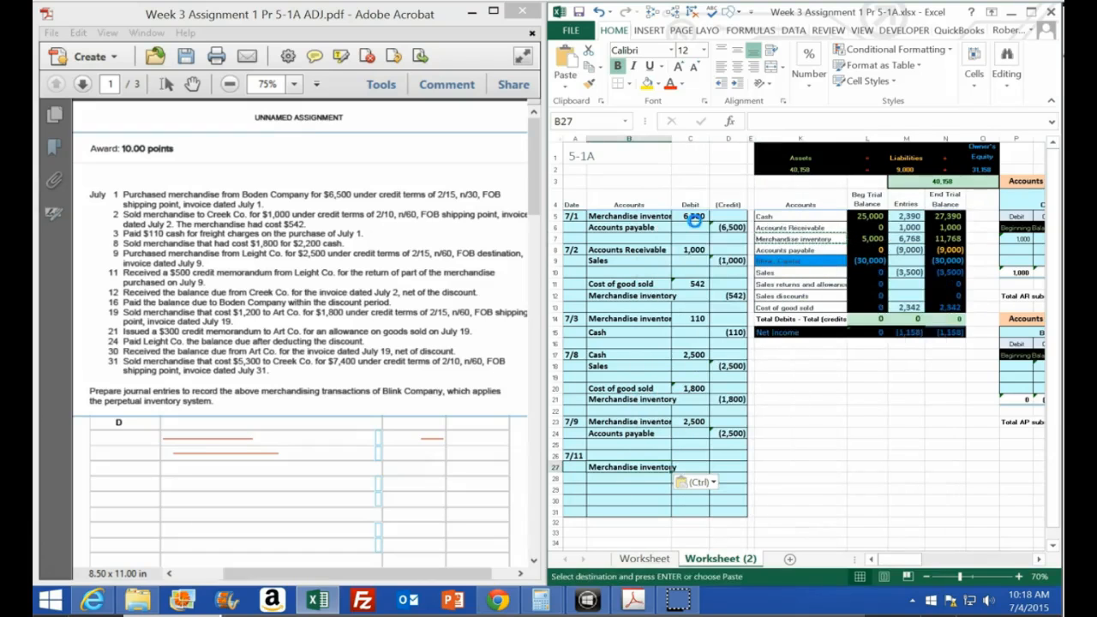
Step: Enter the 7/11 amounts: a credit of -500 in D27 and a debit of 500 in C26
{"action": "left_click", "coordinate": [728, 467]}
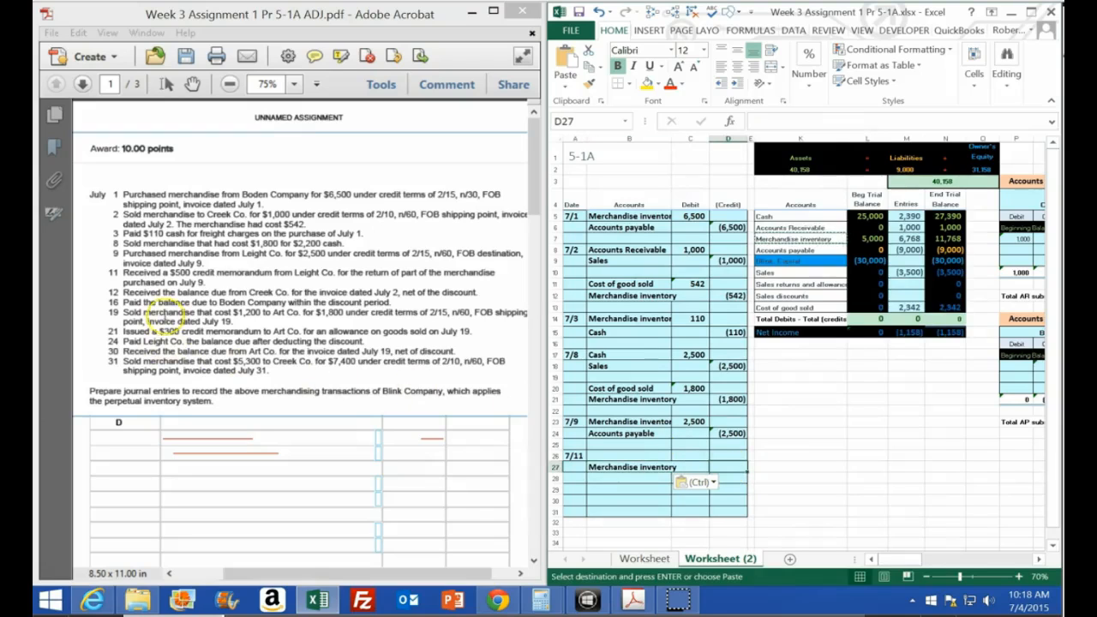
{"action": "type", "text": "-500"}
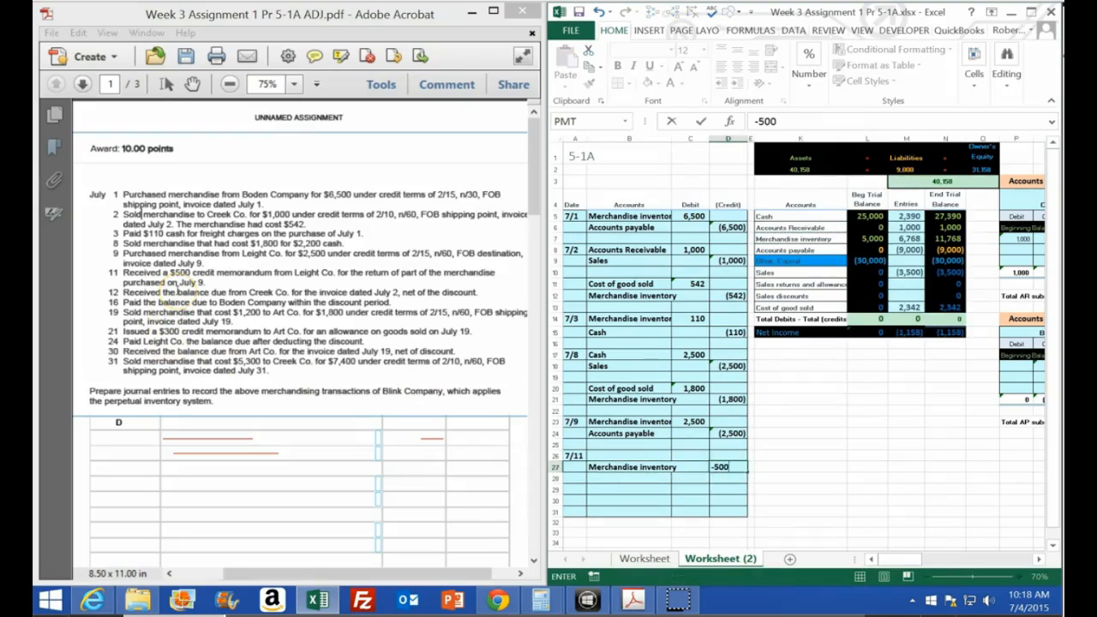
{"action": "key", "text": "Return"}
{"action": "key", "text": "Left"}
{"action": "key", "text": "Up"}
{"action": "key", "text": "Up"}
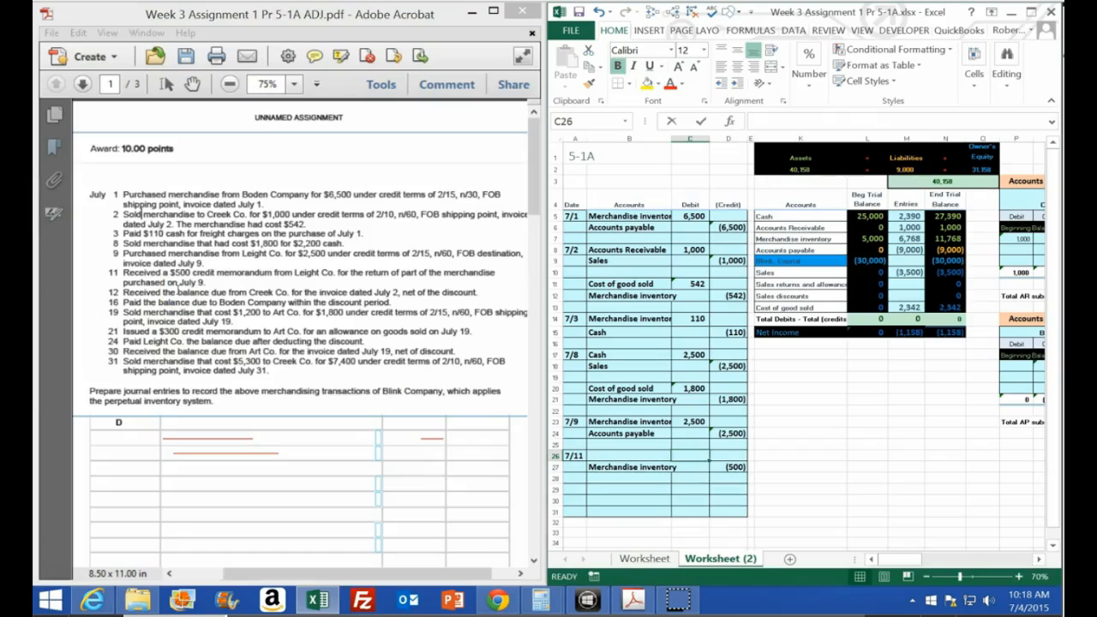
{"action": "type", "text": "500"}
{"action": "key", "text": "Return"}
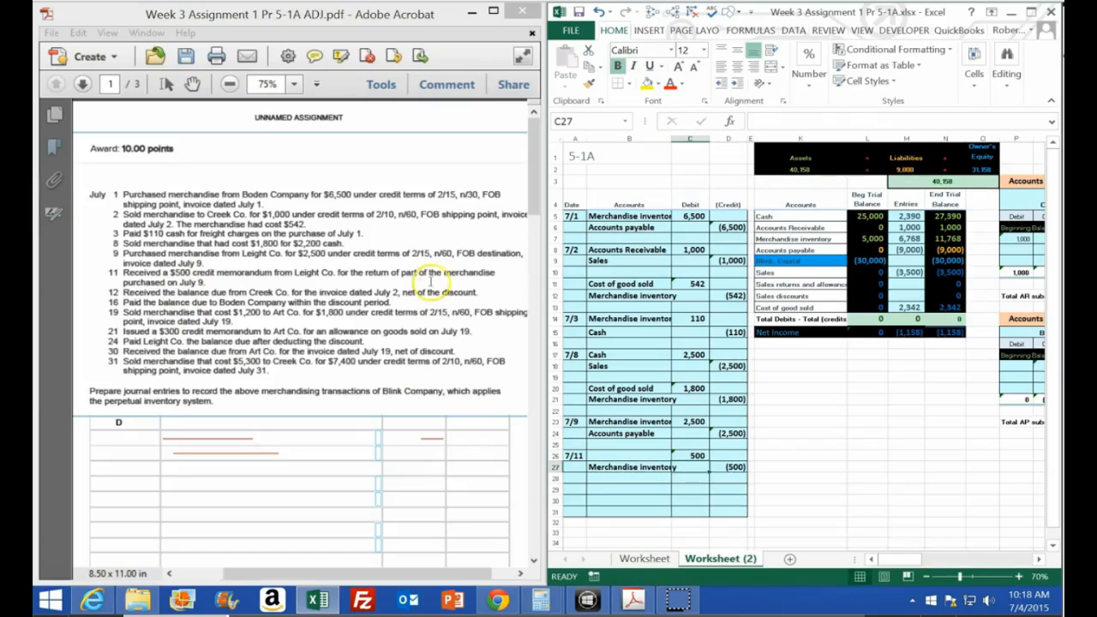
Step: Copy the Accounts payable account name from the trial balance and paste it as values into B26
{"action": "left_click", "coordinate": [781, 249]}
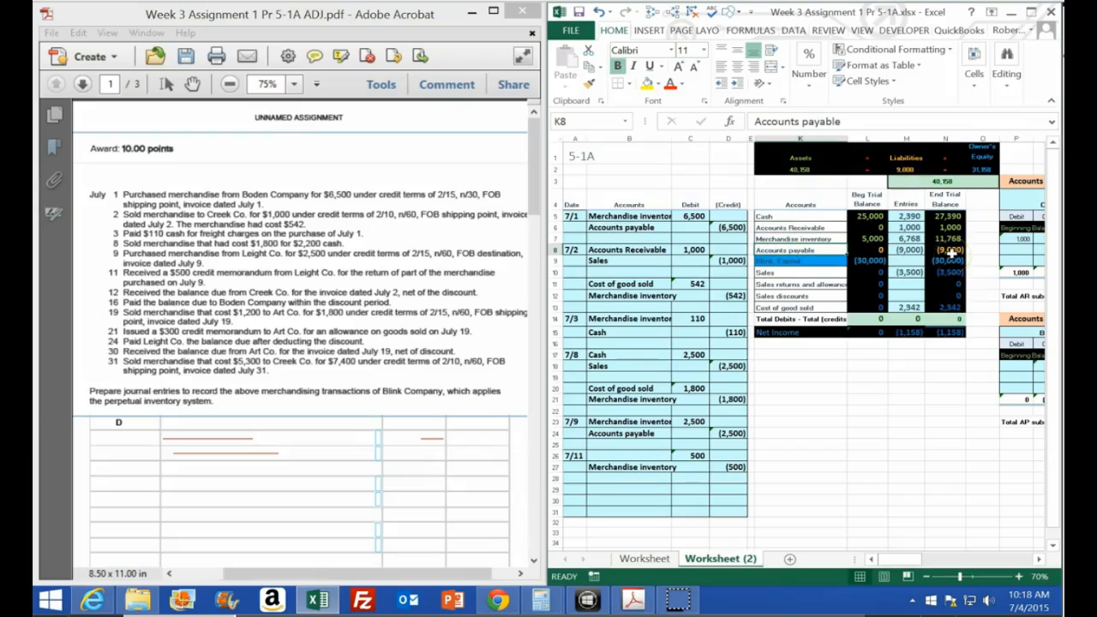
{"action": "right_click", "coordinate": [795, 249]}
{"action": "left_click", "coordinate": [818, 262]}
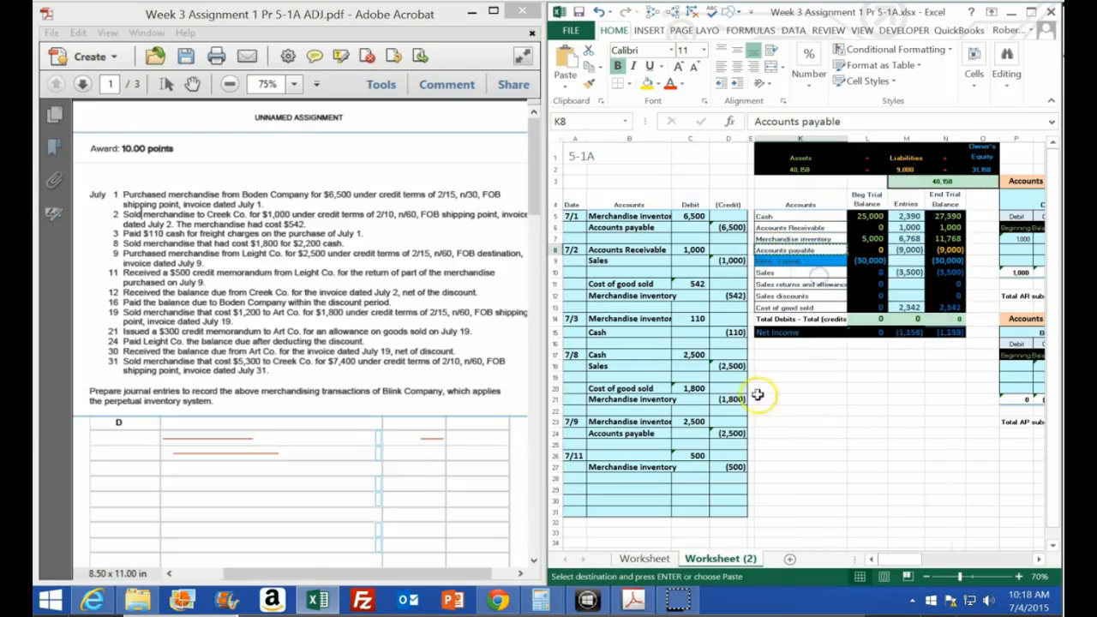
{"action": "left_click", "coordinate": [626, 458]}
{"action": "right_click", "coordinate": [626, 458]}
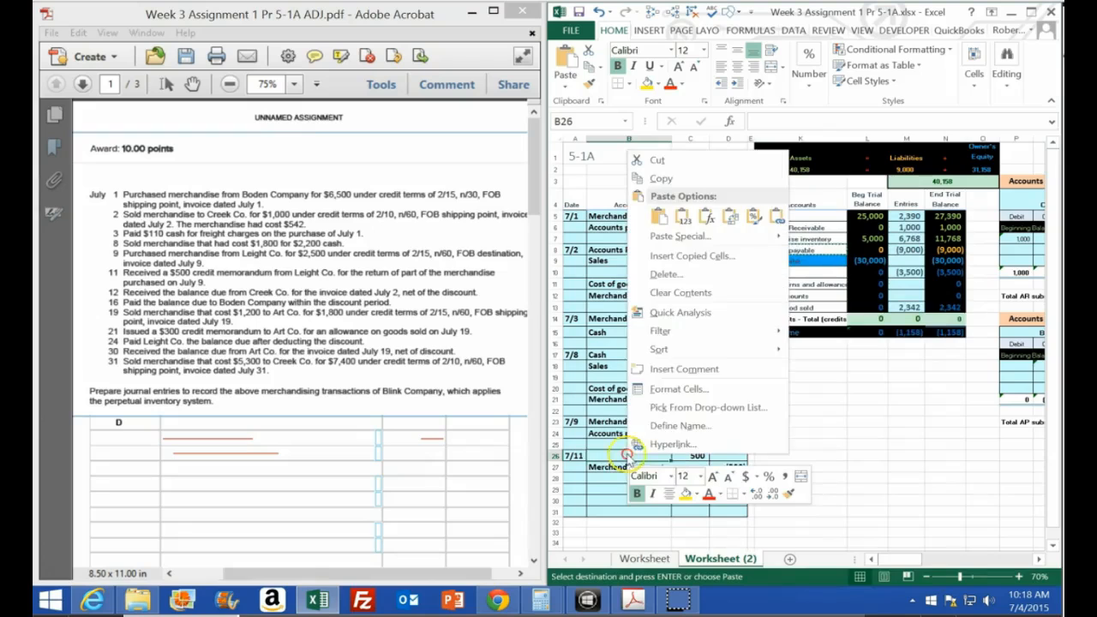
{"action": "left_click", "coordinate": [687, 219]}
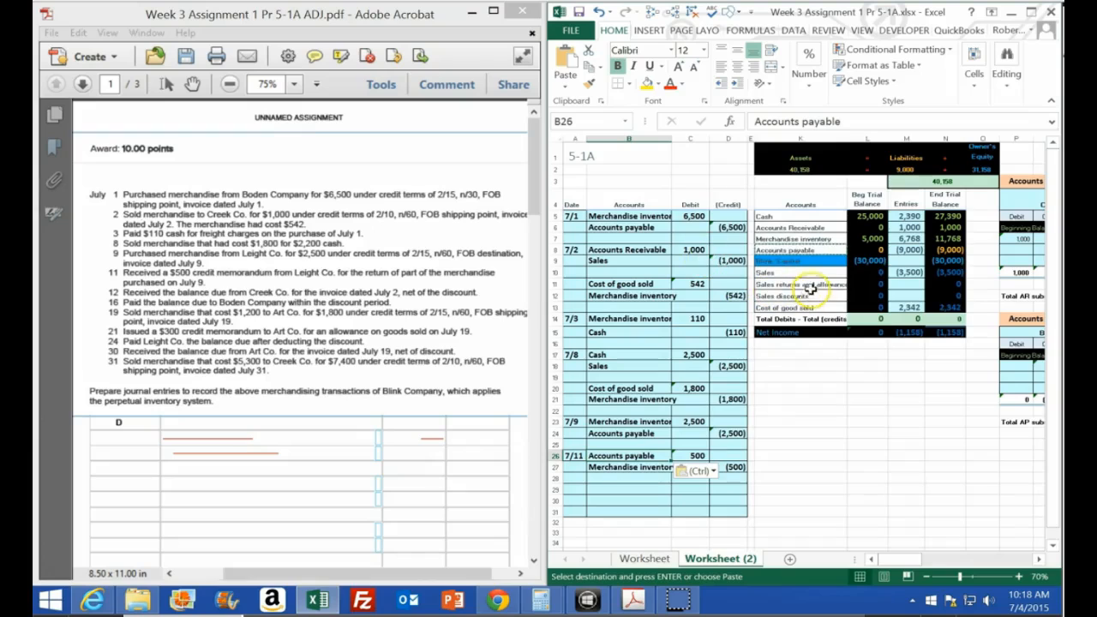
Step: Add the 7/11 debit in C26 to the trial balance's accounts payable entries formula in M8
{"action": "double_click", "coordinate": [906, 249]}
{"action": "type", "text": "+"}
{"action": "left_click", "coordinate": [696, 455]}
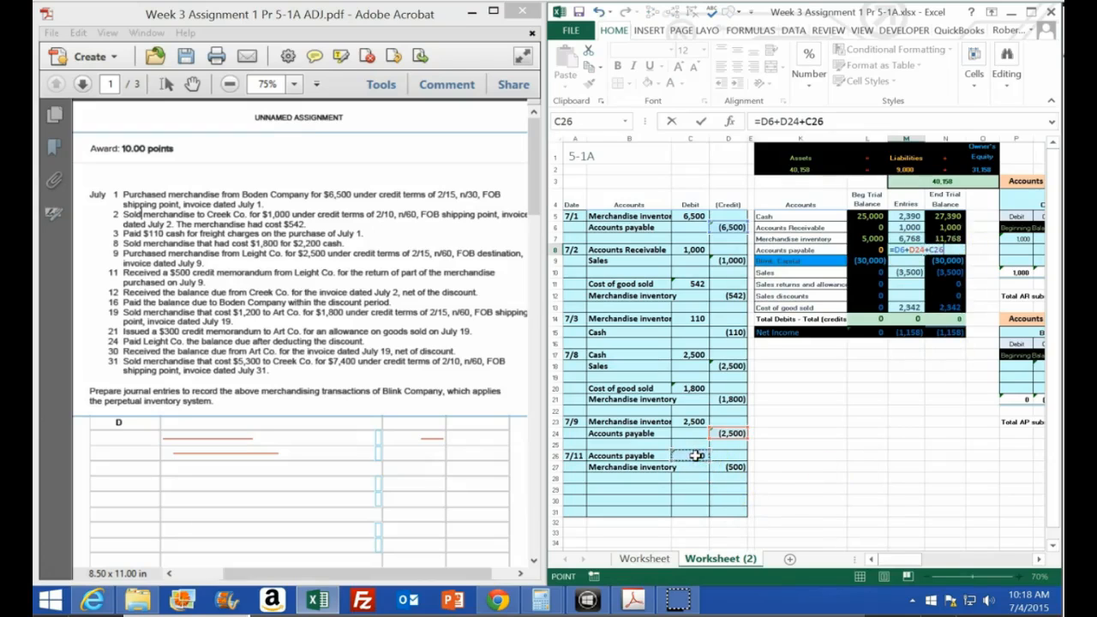
{"action": "key", "text": "Return"}
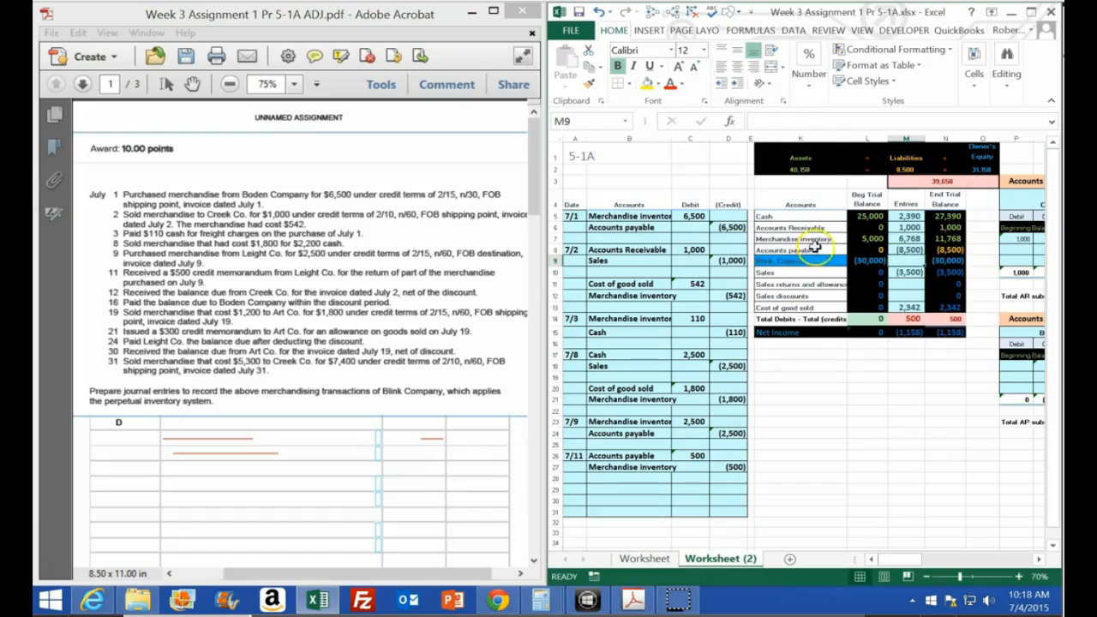
Step: Add the 7/11 credit in D27 to the merchandise inventory entries formula in M7 and trace its precedents
{"action": "left_click", "coordinate": [907, 239]}
{"action": "double_click", "coordinate": [906, 239]}
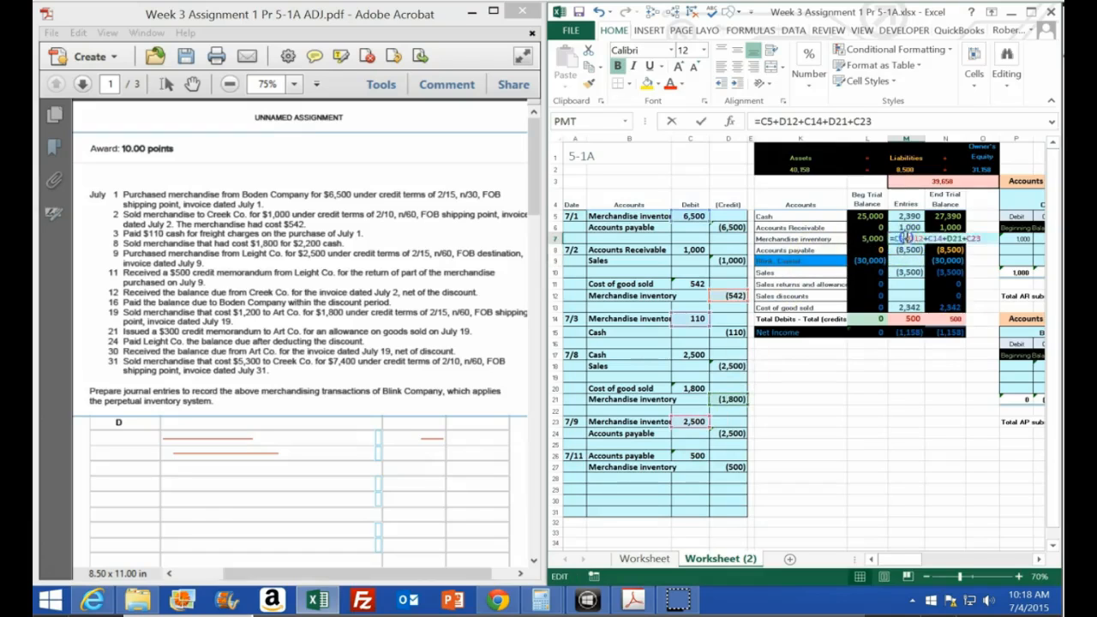
{"action": "type", "text": "+"}
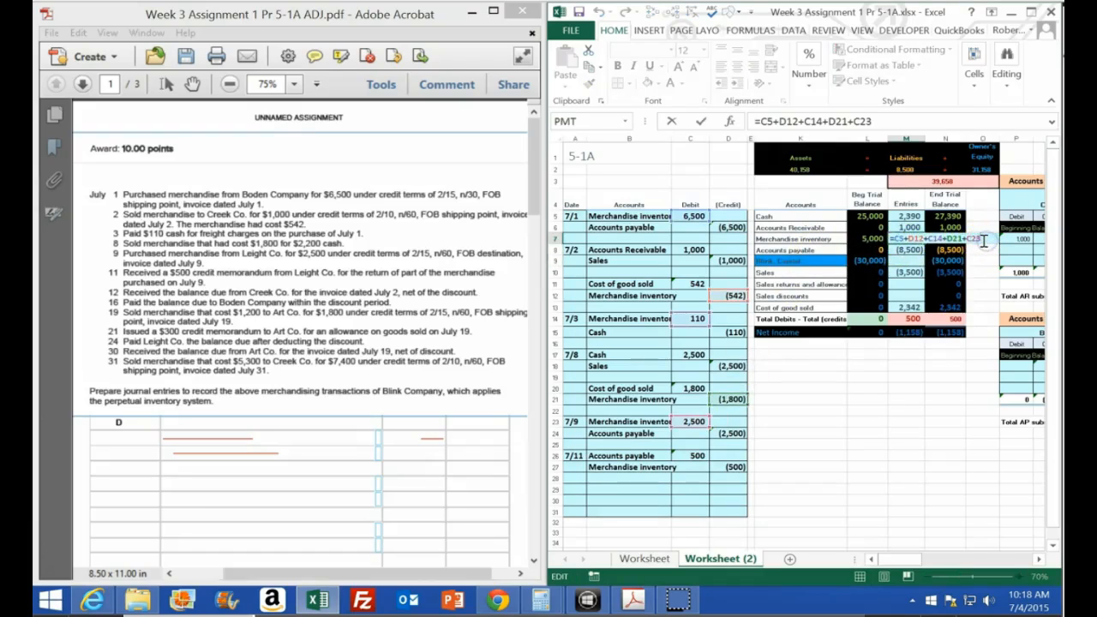
{"action": "left_click", "coordinate": [734, 464]}
{"action": "key", "text": "ctrl+Return"}
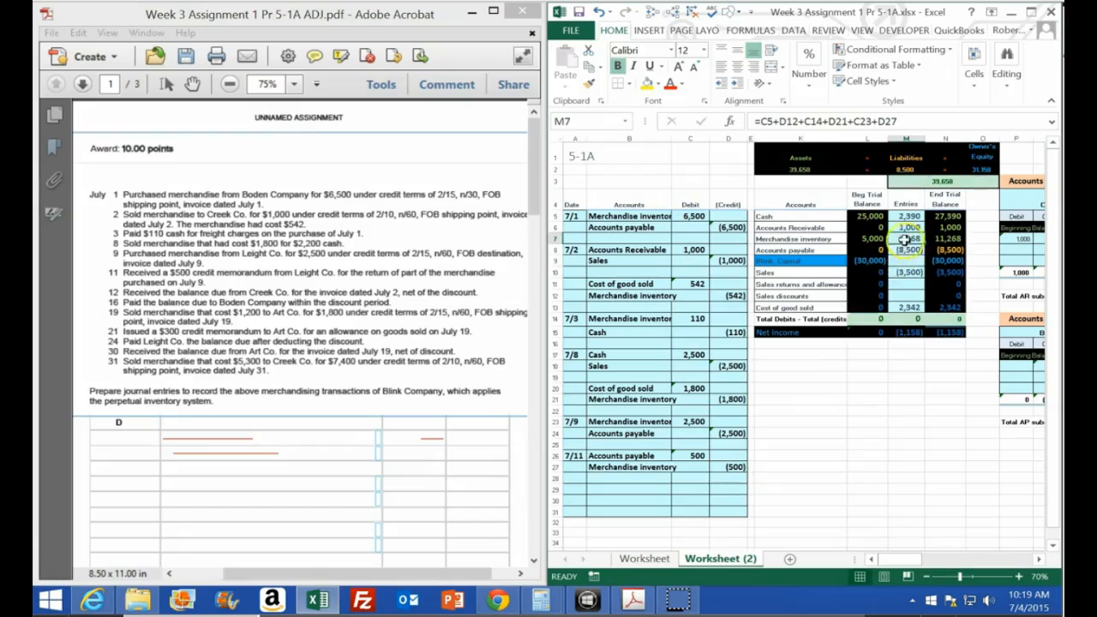
{"action": "left_click", "coordinate": [653, 13]}
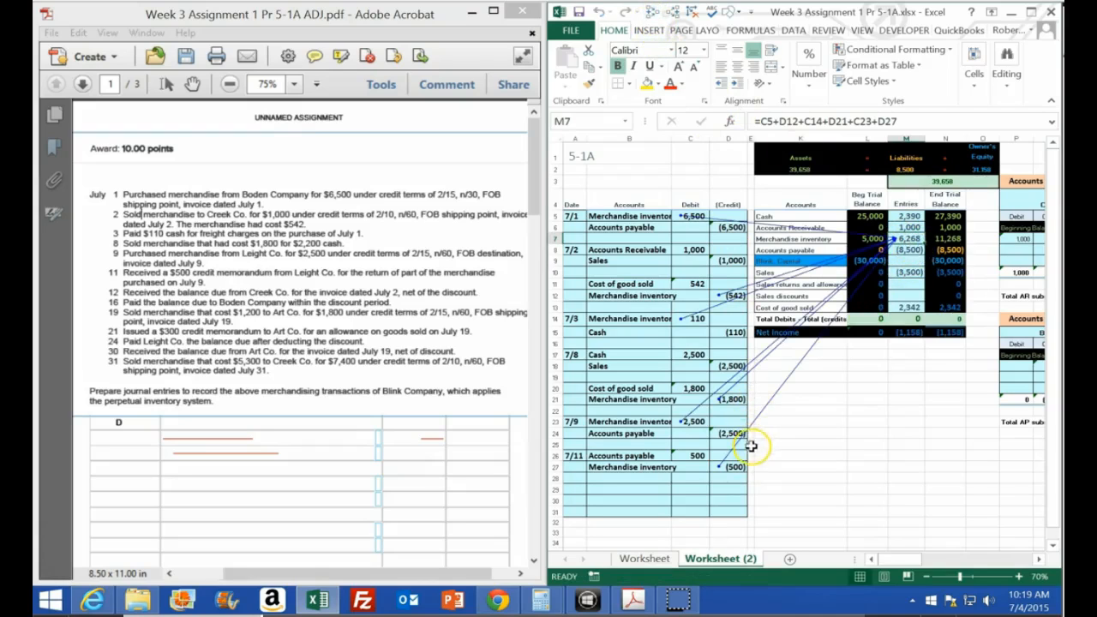
Step: View the Quick Access Toolbar options for the Trace Precedents command in a maximized window, and restore the side-by-side layout
{"action": "left_click", "coordinate": [1030, 13]}
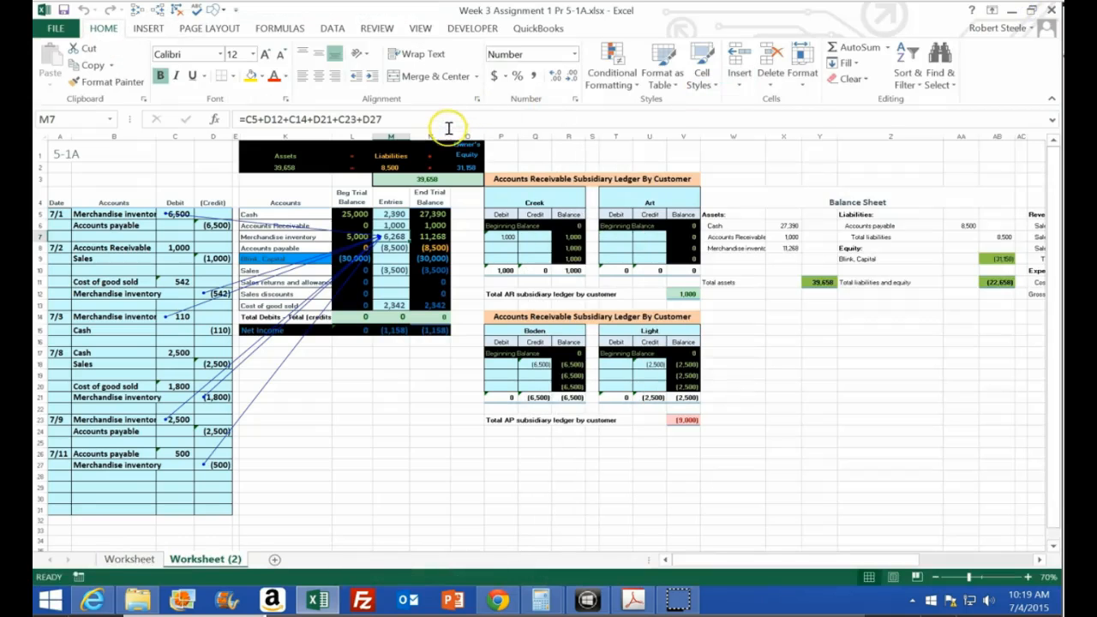
{"action": "left_click", "coordinate": [280, 29]}
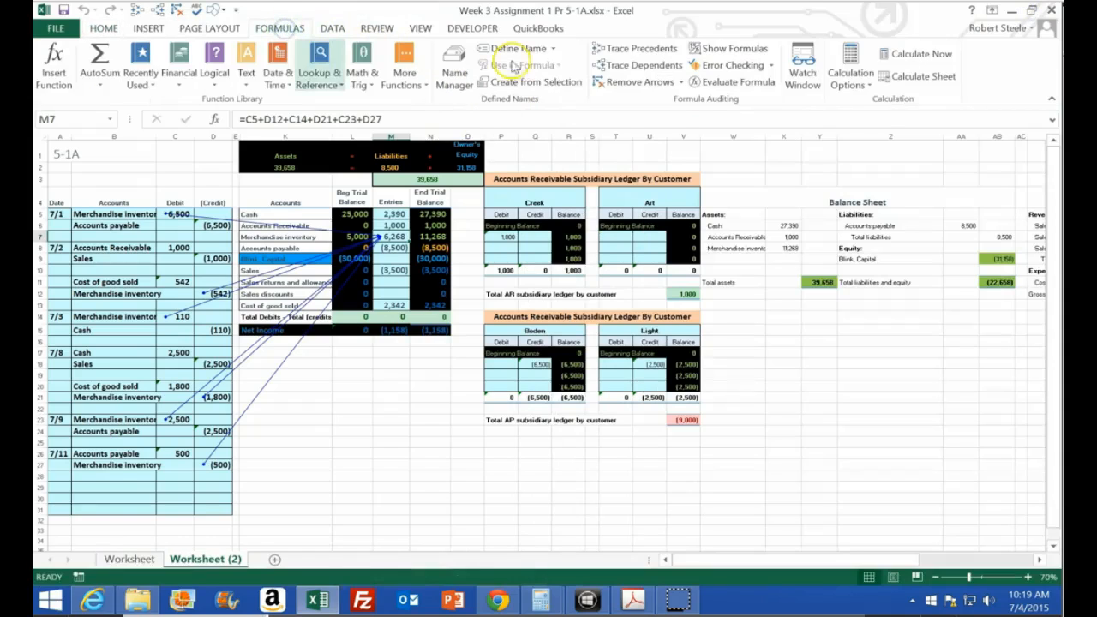
{"action": "right_click", "coordinate": [635, 52]}
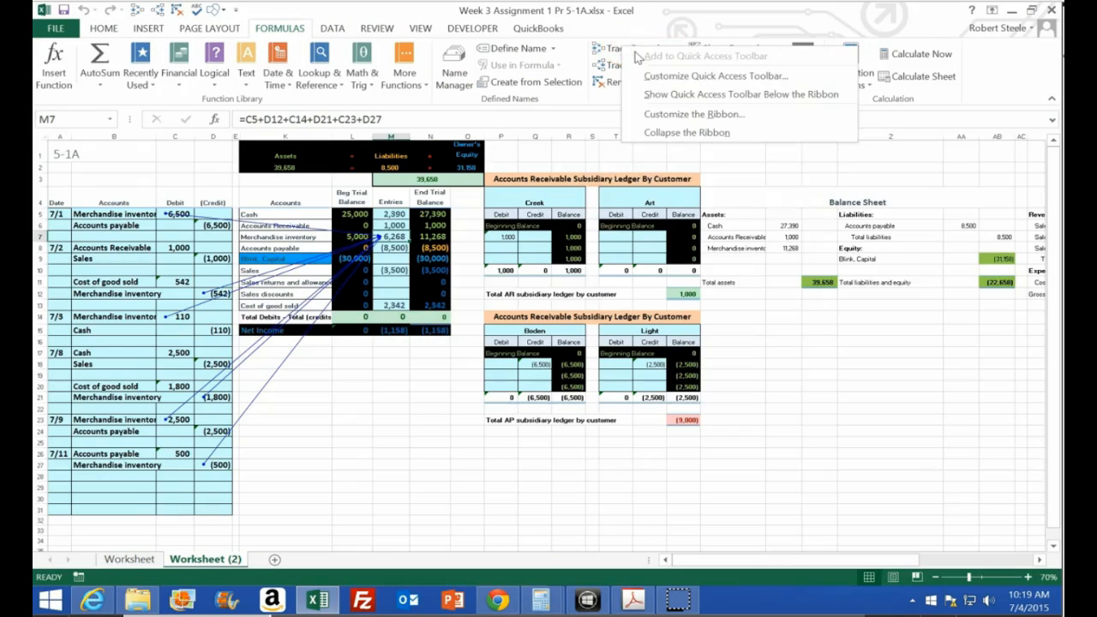
{"action": "left_click_drag", "start_coordinate": [378, 11], "coordinate": [1061, 265]}
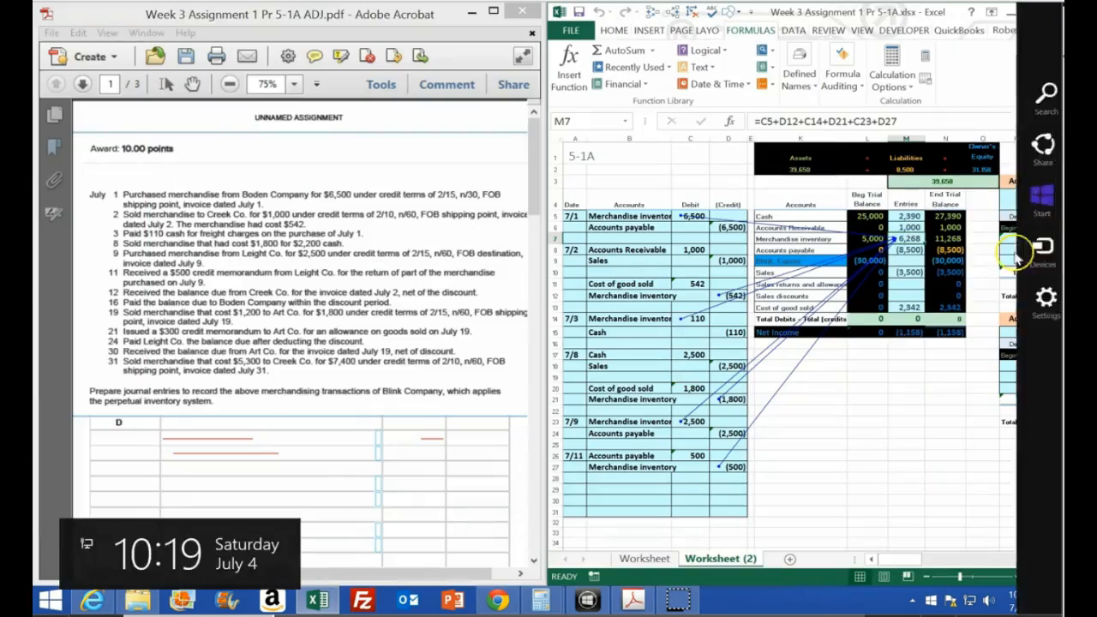
Step: Clear the merchandise inventory entries cell M7 and re-enter its formula as =C5+D12+C14+D21+C23+D27
{"action": "key", "text": "Delete"}
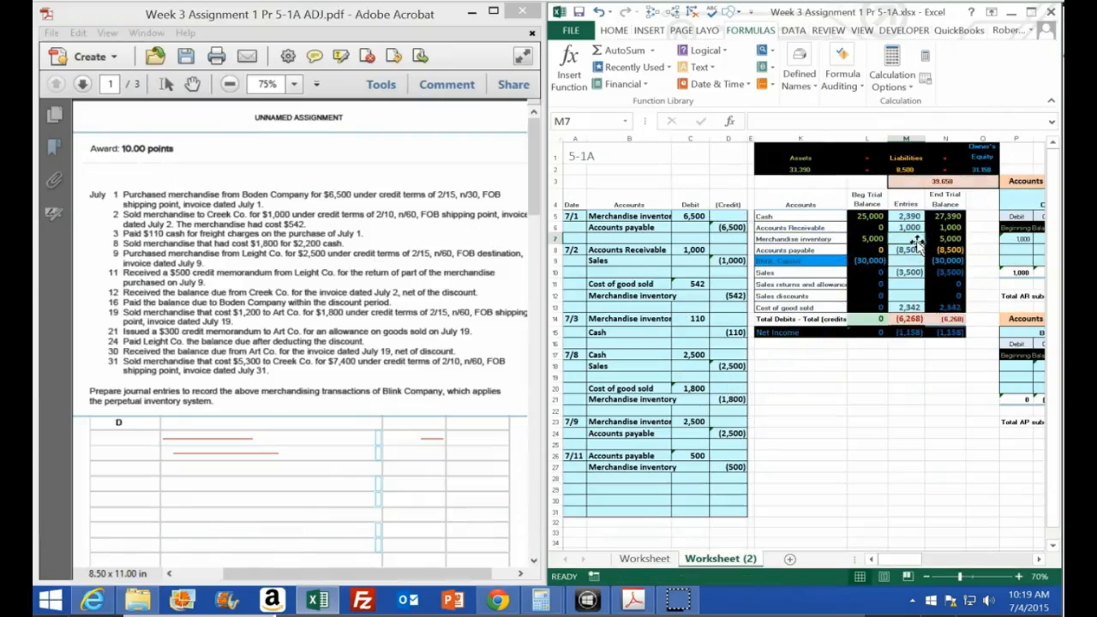
{"action": "type", "text": "="}
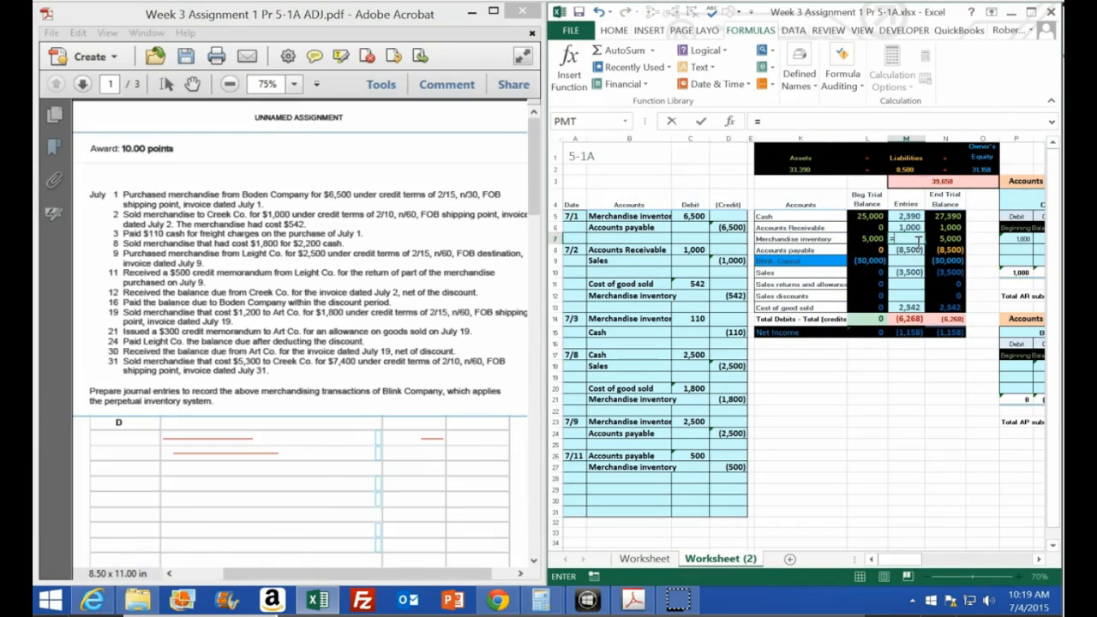
{"action": "left_click", "coordinate": [693, 220]}
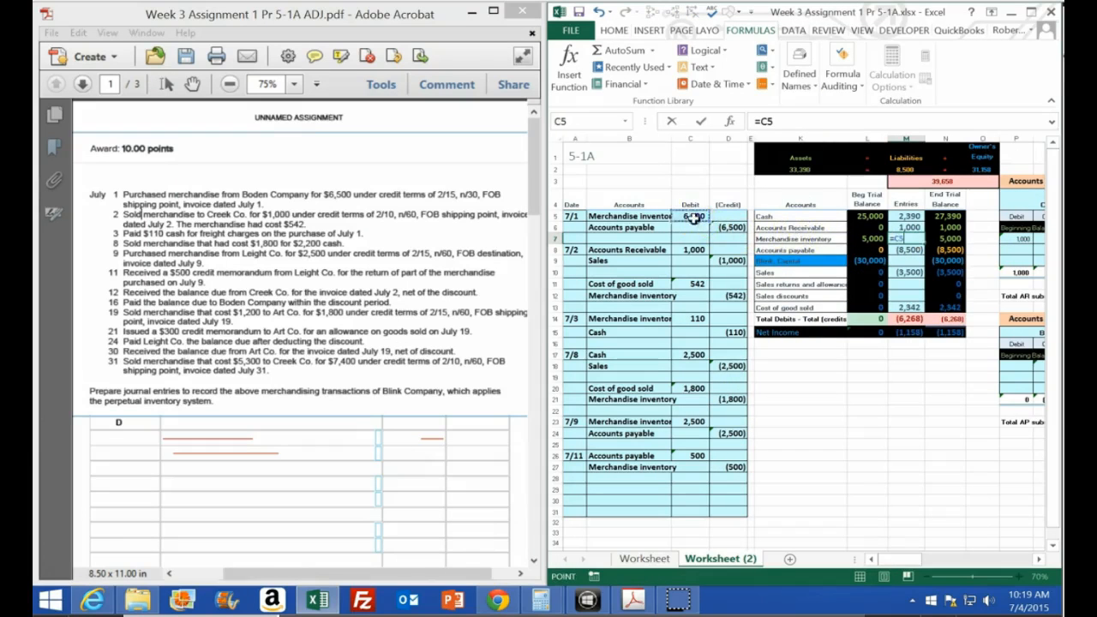
{"action": "type", "text": "+"}
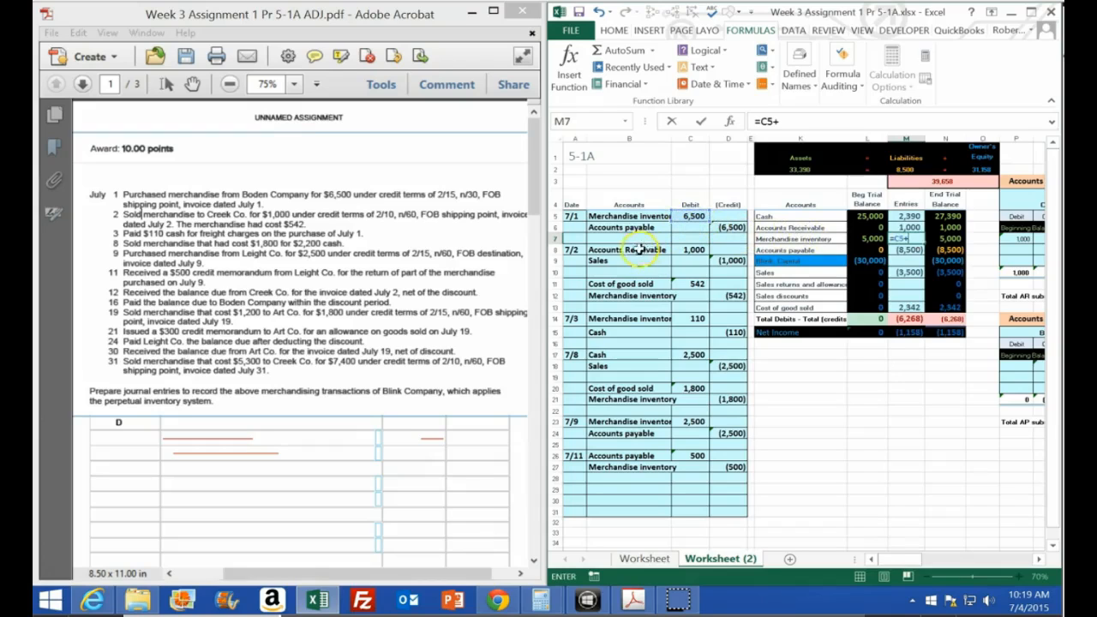
{"action": "left_click", "coordinate": [727, 295]}
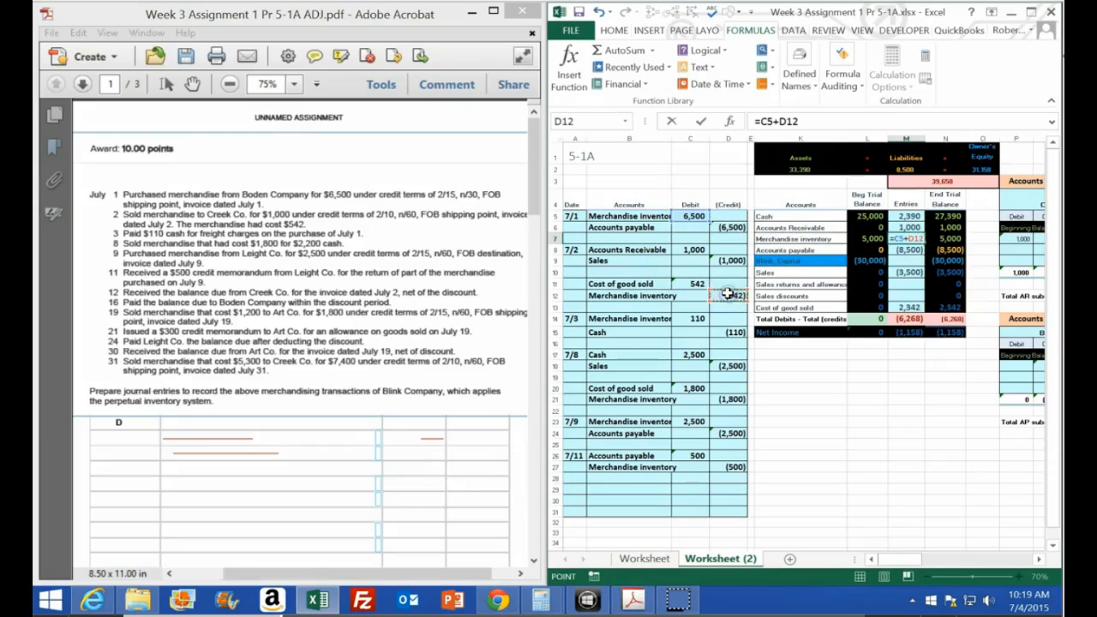
{"action": "type", "text": "+"}
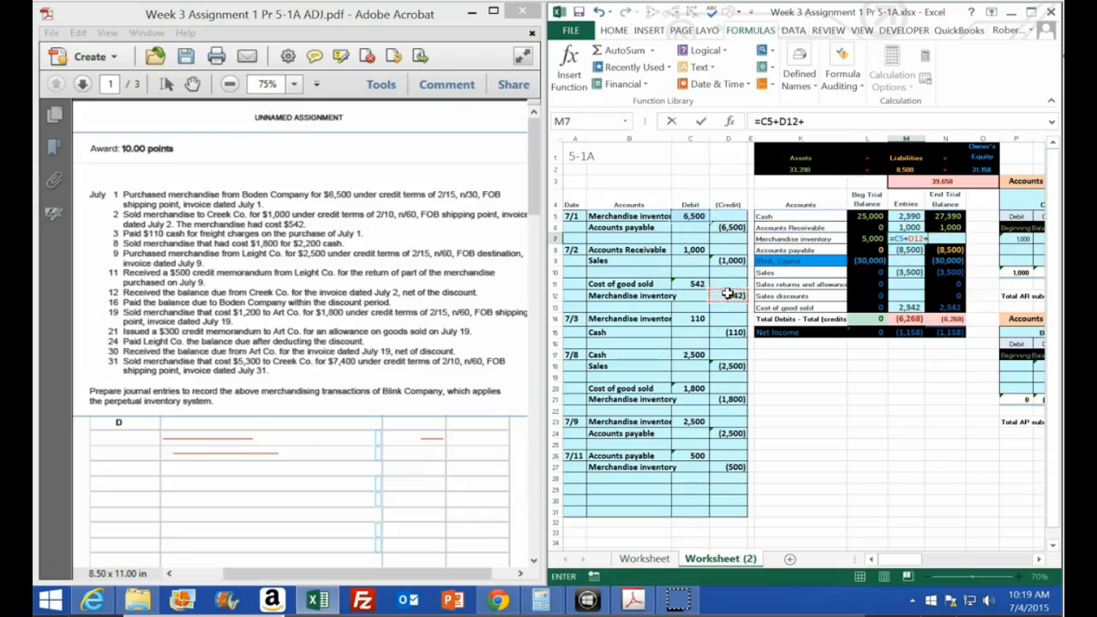
{"action": "left_click", "coordinate": [691, 318]}
{"action": "type", "text": "+"}
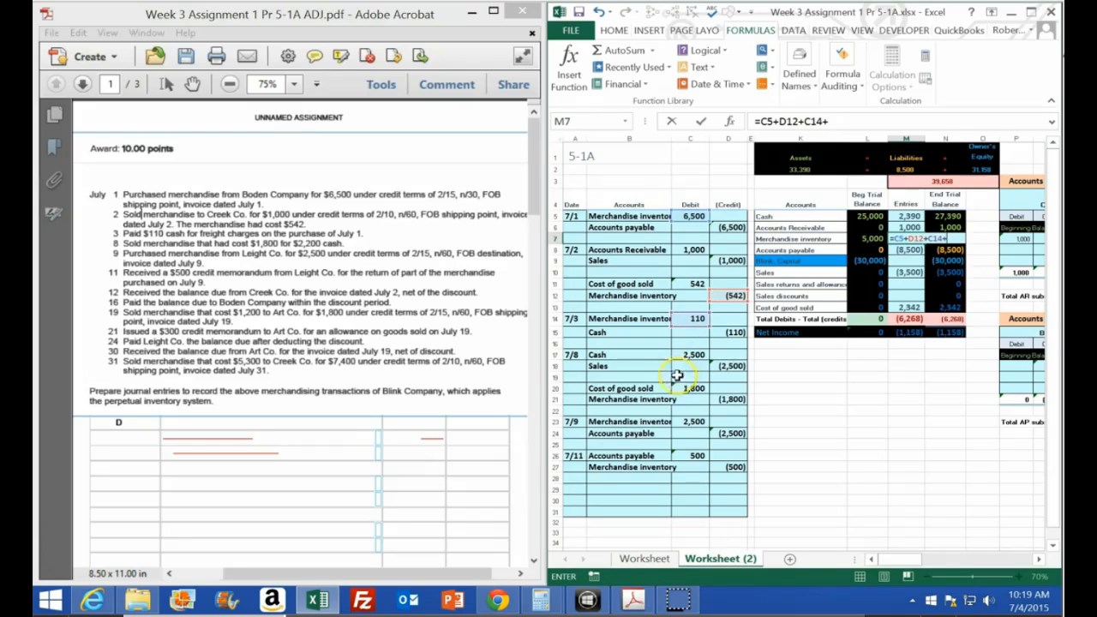
{"action": "left_click", "coordinate": [728, 398]}
{"action": "type", "text": "+"}
{"action": "left_click", "coordinate": [690, 420]}
{"action": "type", "text": "+"}
{"action": "left_click", "coordinate": [733, 465]}
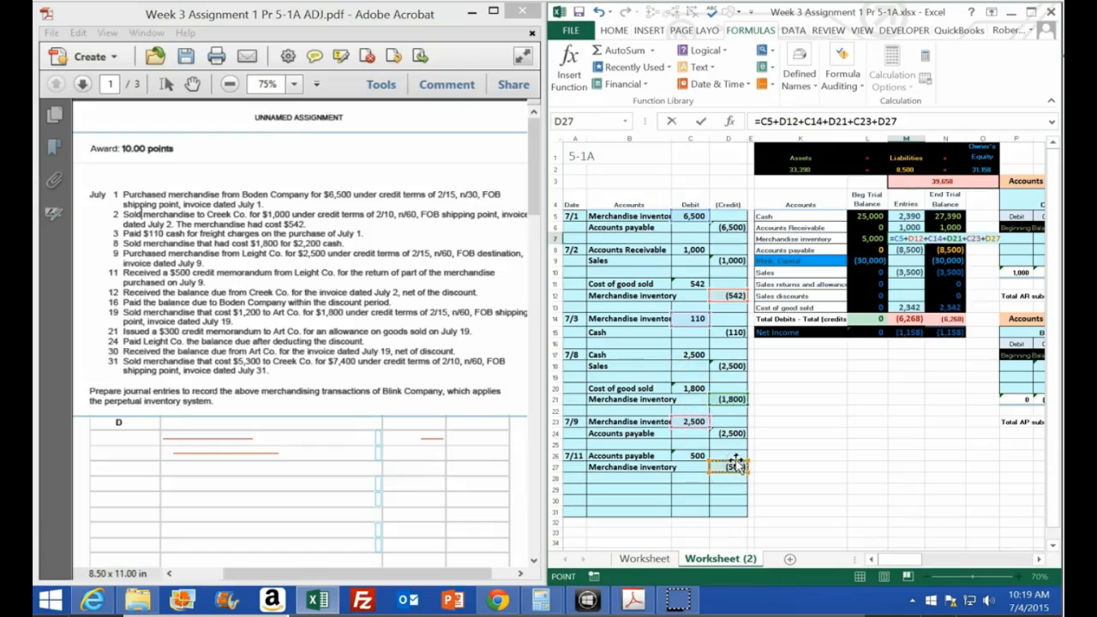
{"action": "key", "text": "Return"}
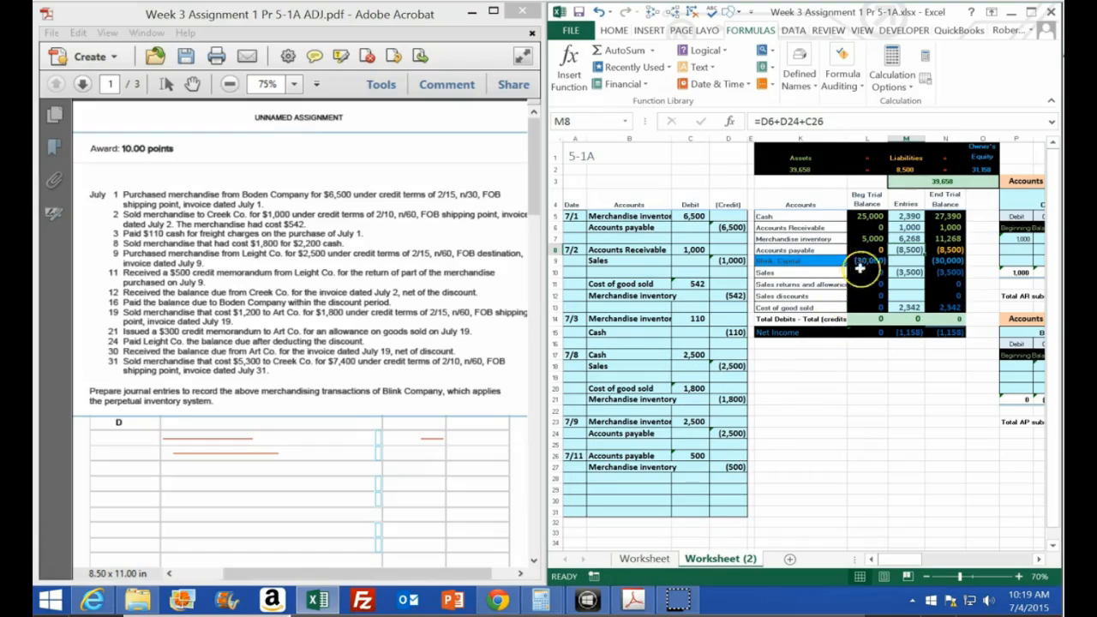
Step: Trace the precedents of the merchandise inventory entries formula in M7, and remove the arrows
{"action": "left_click", "coordinate": [905, 238]}
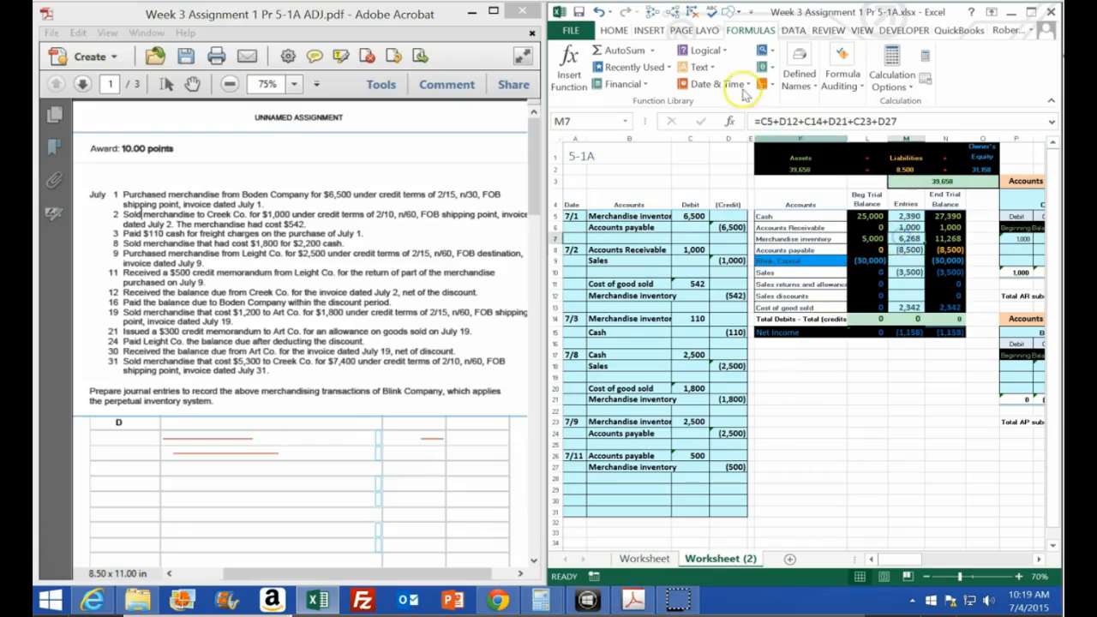
{"action": "left_click", "coordinate": [652, 13]}
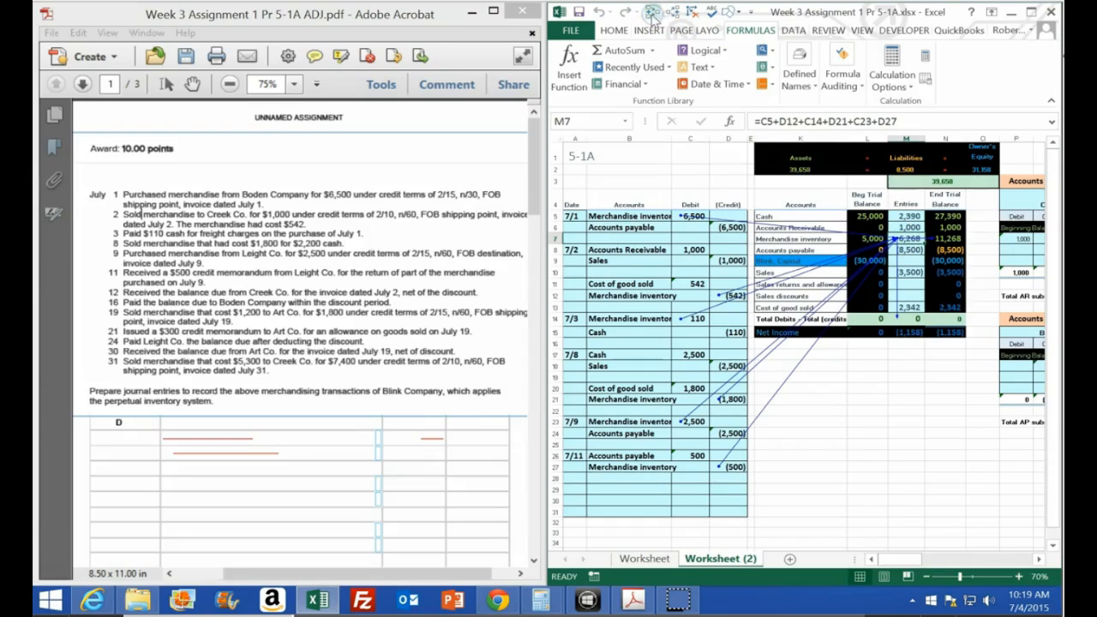
{"action": "left_click", "coordinate": [690, 12]}
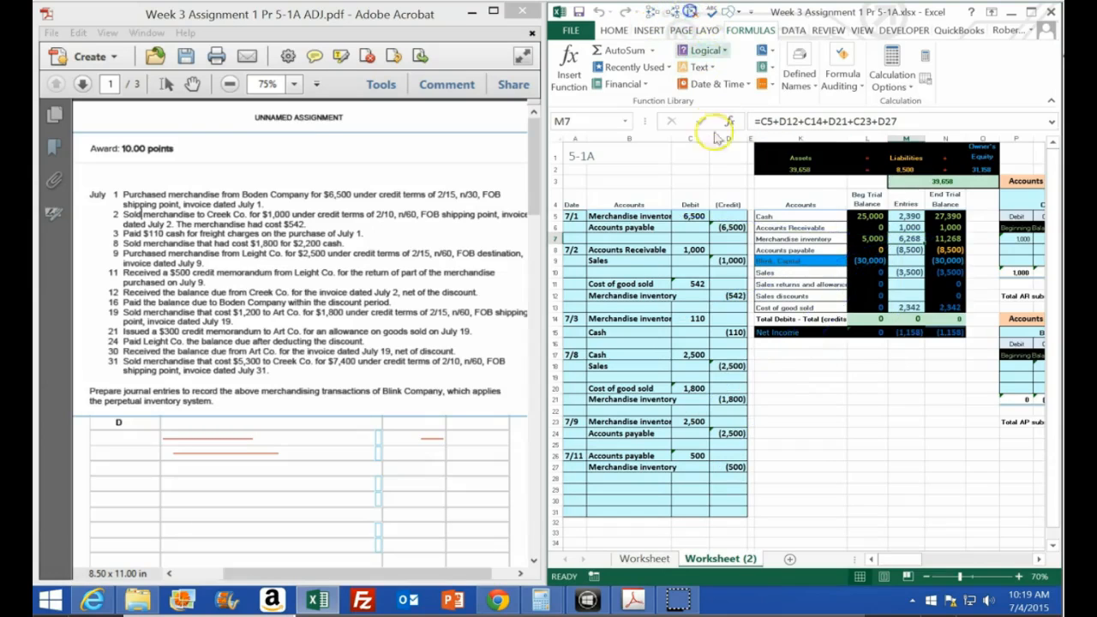
Step: Trace the dependents of journal cells C5, D6 and C8, and remove all the arrows
{"action": "left_click", "coordinate": [692, 216]}
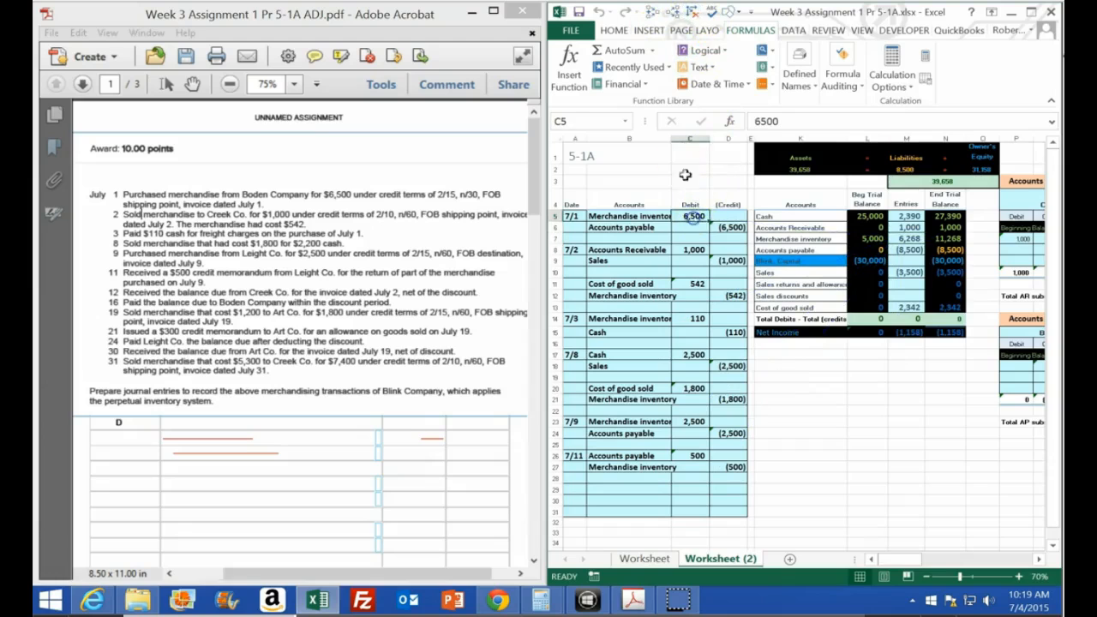
{"action": "left_click", "coordinate": [653, 14]}
{"action": "key", "text": "Return"}
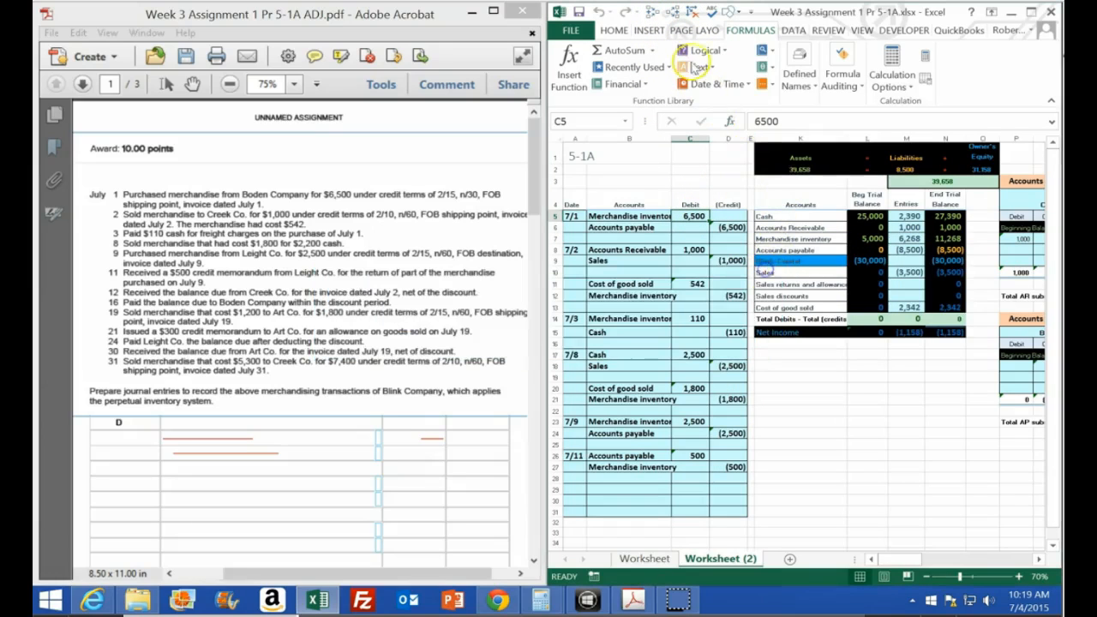
{"action": "left_click", "coordinate": [674, 13]}
{"action": "key", "text": "Right"}
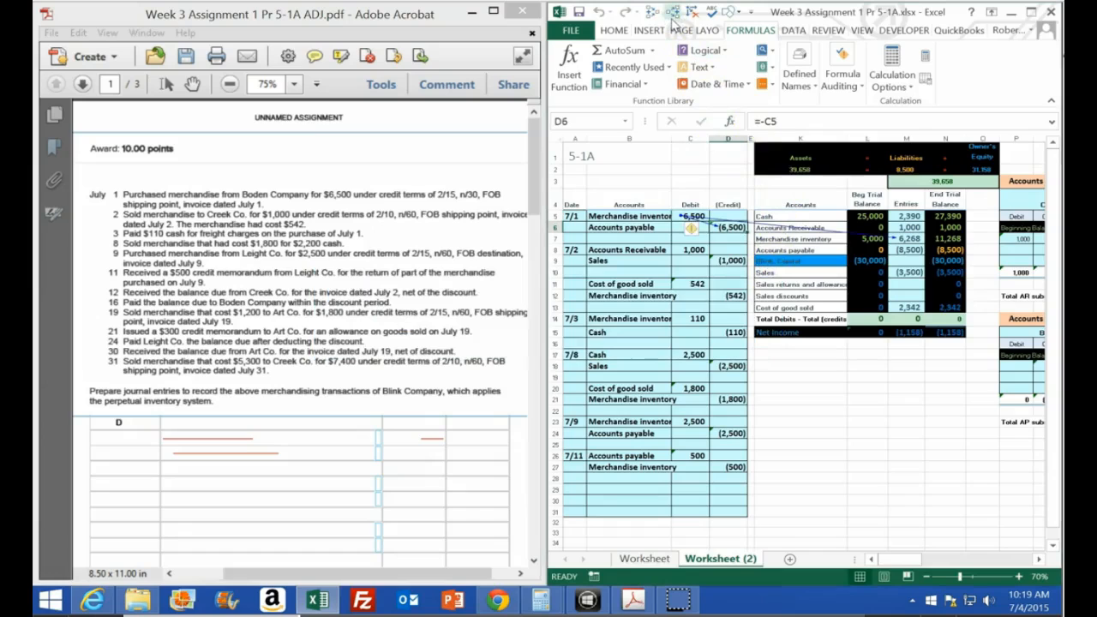
{"action": "left_click", "coordinate": [672, 17]}
{"action": "key", "text": "Down"}
{"action": "key", "text": "Down"}
{"action": "key", "text": "Down"}
{"action": "key", "text": "Left"}
{"action": "key", "text": "Up"}
{"action": "left_click", "coordinate": [672, 17]}
{"action": "key", "text": "Down"}
{"action": "key", "text": "Right"}
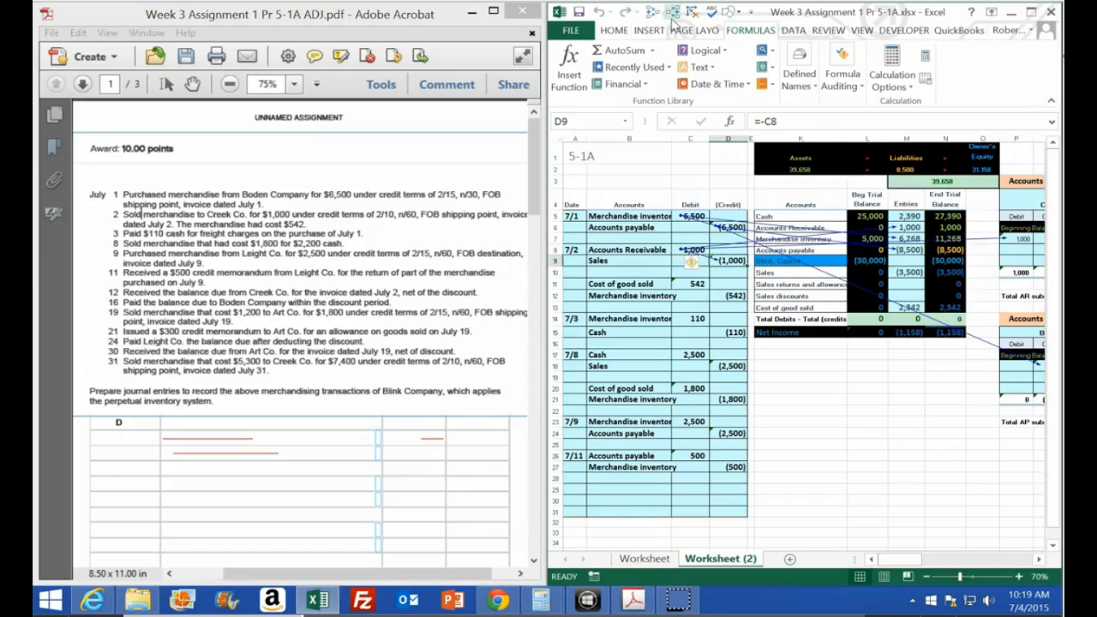
{"action": "left_click", "coordinate": [693, 12]}
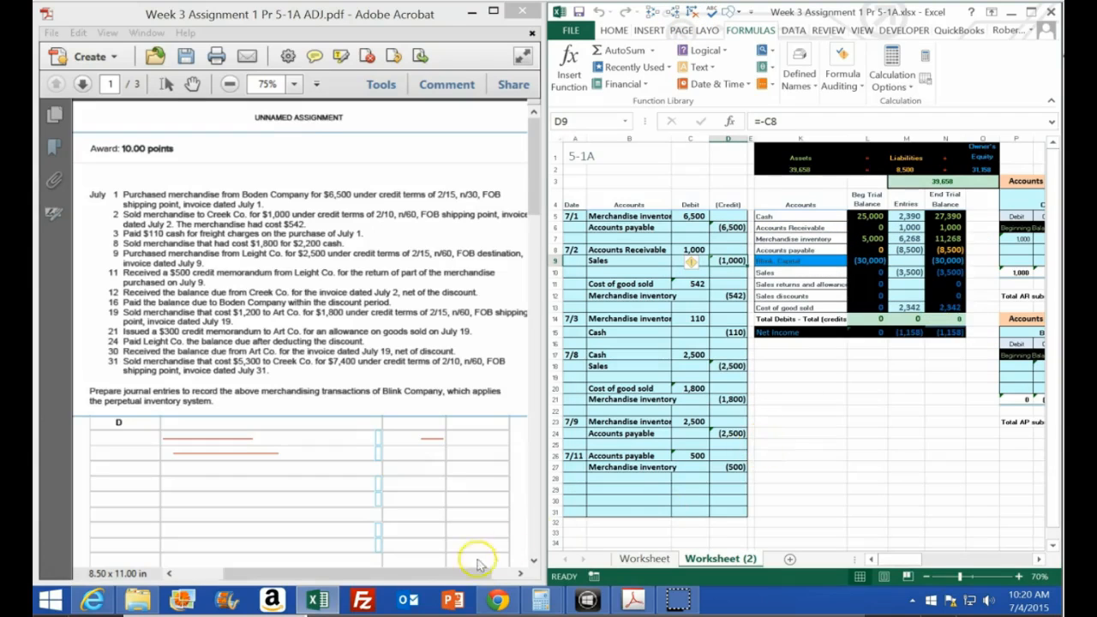
Step: Review the 7/11 journal entry and the accounts payable row of the trial balance
{"action": "left_click", "coordinate": [575, 388]}
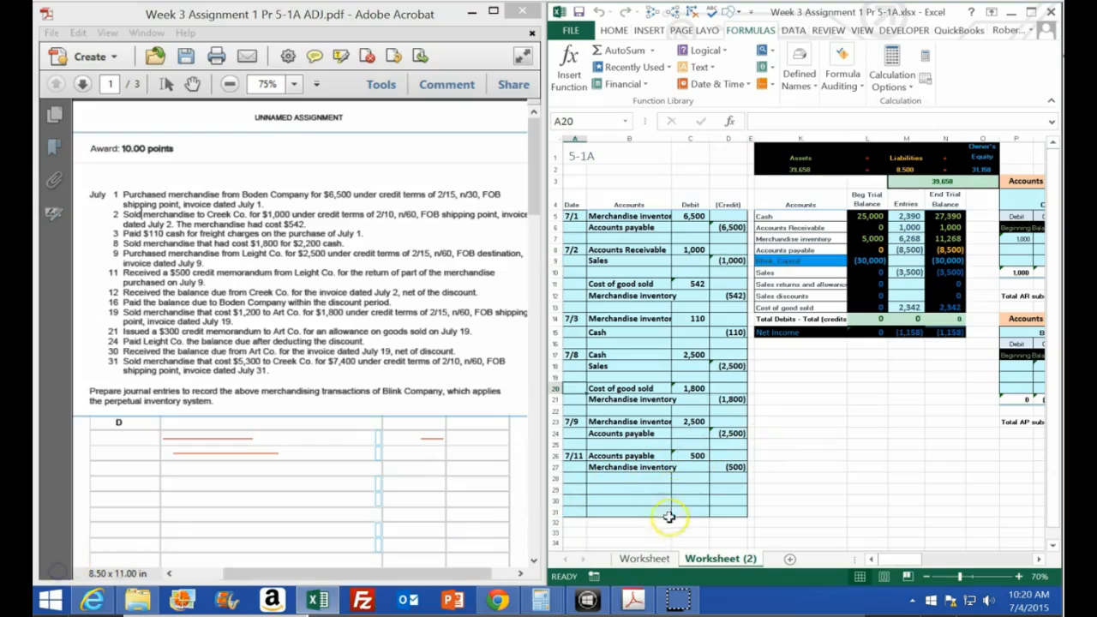
{"action": "left_click", "coordinate": [699, 456]}
{"action": "left_click", "coordinate": [847, 399]}
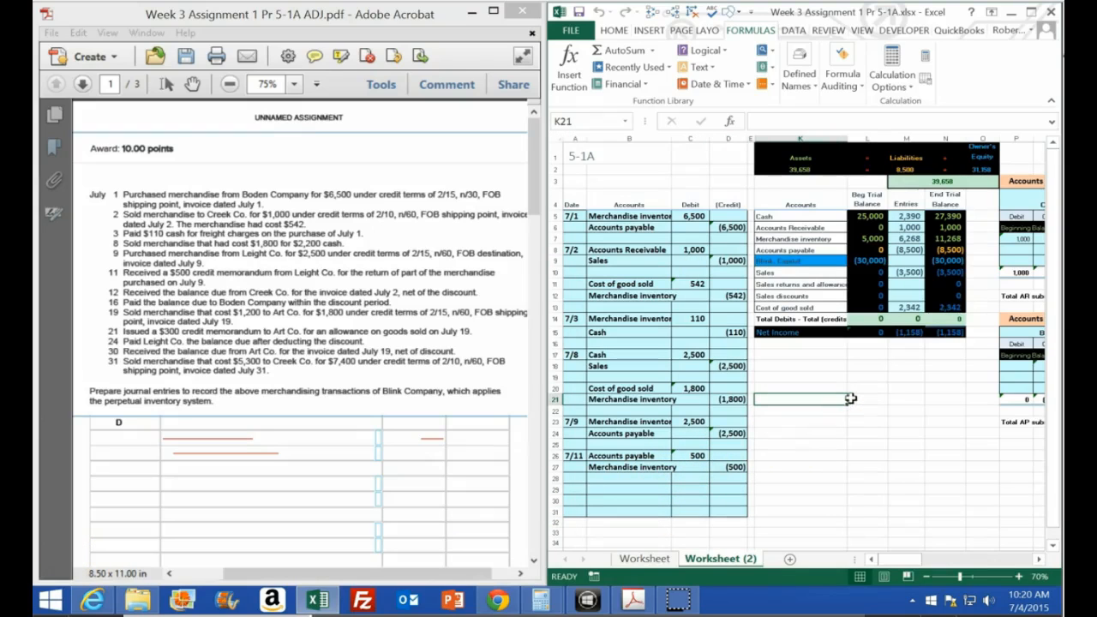
{"action": "key", "text": "Right"}
{"action": "key", "text": "Right"}
{"action": "key", "text": "Right"}
{"action": "key", "text": "Up"}
{"action": "key", "text": "Up"}
{"action": "key", "text": "Up"}
{"action": "key", "text": "Up"}
{"action": "key", "text": "Up"}
{"action": "key", "text": "Up"}
{"action": "key", "text": "Up"}
{"action": "key", "text": "Up"}
{"action": "key", "text": "Up"}
{"action": "key", "text": "Up"}
{"action": "key", "text": "Up"}
{"action": "key", "text": "Up"}
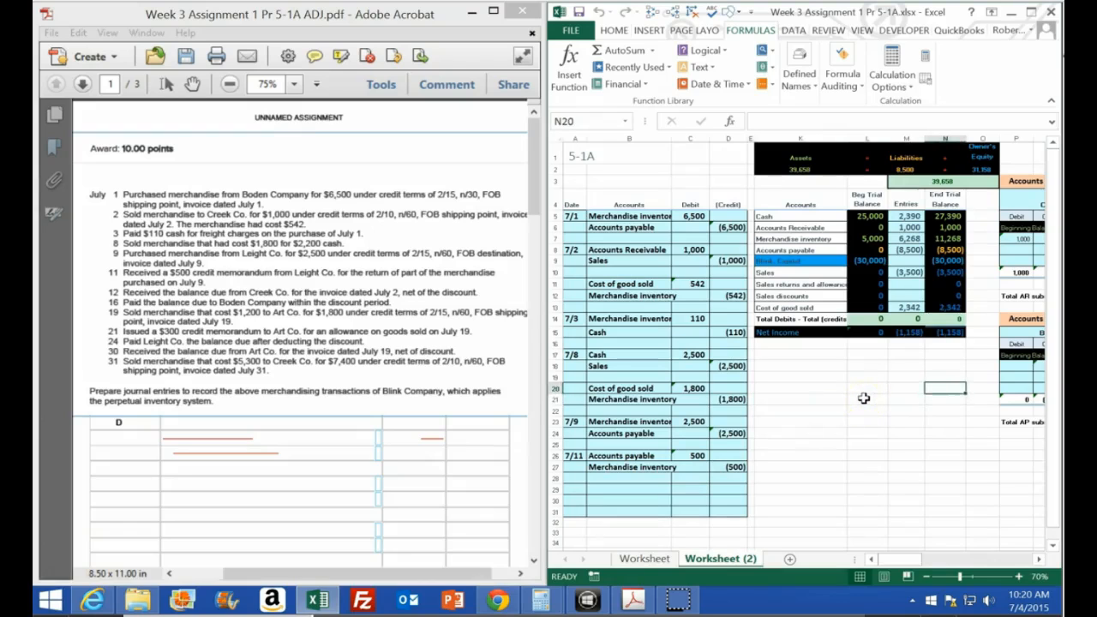
{"action": "key", "text": "Up"}
{"action": "key", "text": "Up"}
{"action": "key", "text": "Up"}
{"action": "key", "text": "Down"}
{"action": "key", "text": "Down"}
{"action": "key", "text": "Right"}
{"action": "key", "text": "Right"}
{"action": "key", "text": "Right"}
{"action": "key", "text": "Right"}
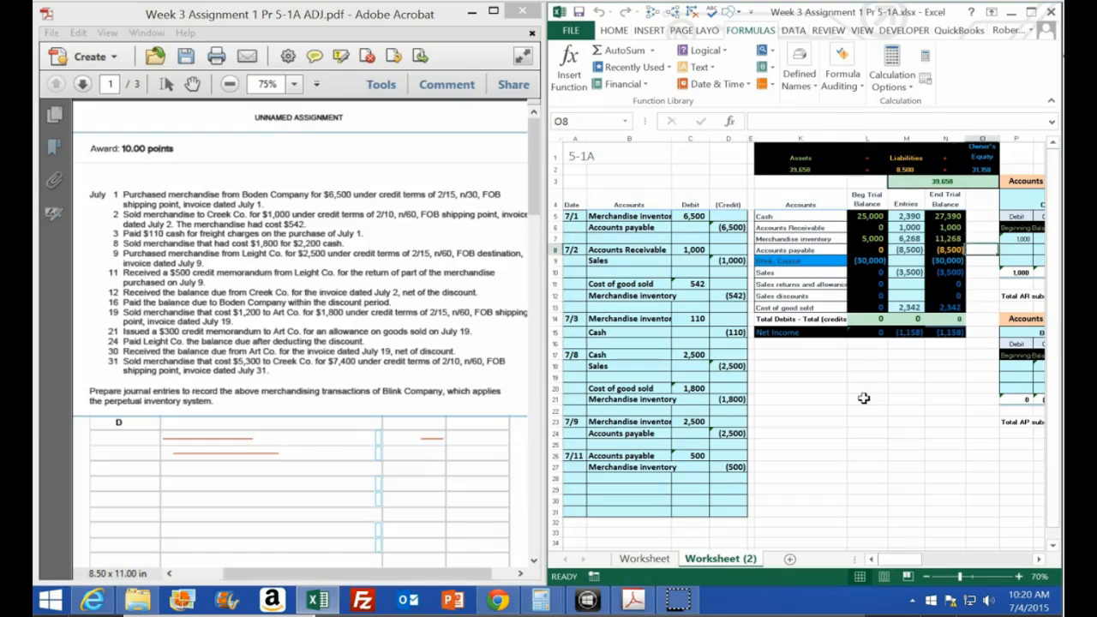
Step: Examine the Boden and Light subsidiary ledgers and their accounts payable total against the trial balance
{"action": "key", "text": "Right"}
{"action": "key", "text": "Right"}
{"action": "key", "text": "Right"}
{"action": "key", "text": "Right"}
{"action": "key", "text": "Right"}
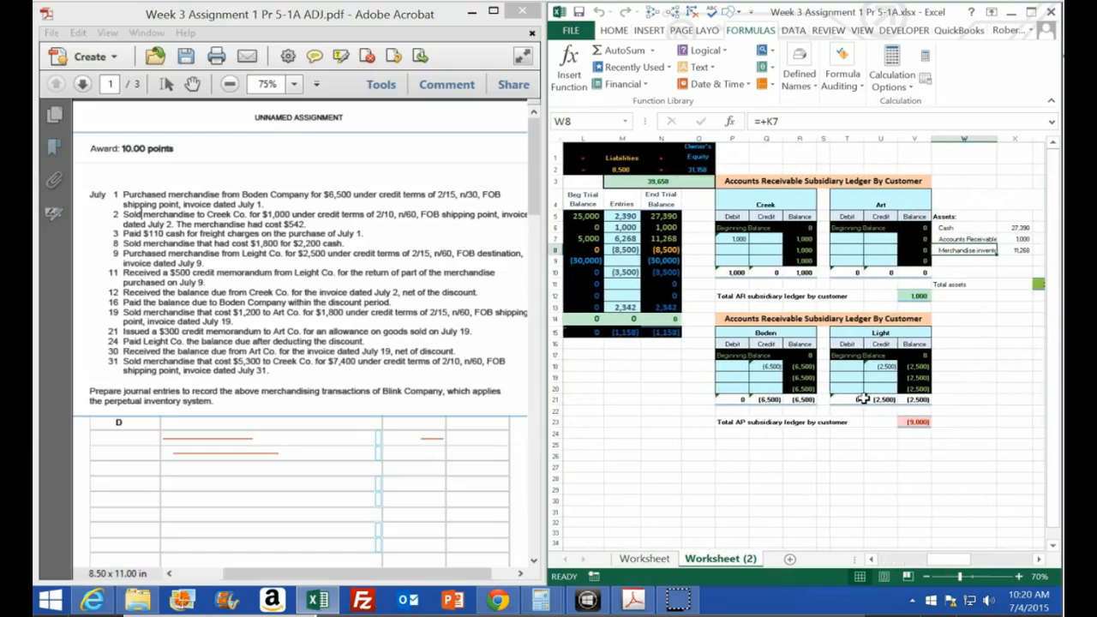
{"action": "key", "text": "Down"}
{"action": "key", "text": "Down"}
{"action": "key", "text": "Down"}
{"action": "key", "text": "Down"}
{"action": "key", "text": "Down"}
{"action": "key", "text": "Down"}
{"action": "key", "text": "Down"}
{"action": "key", "text": "Down"}
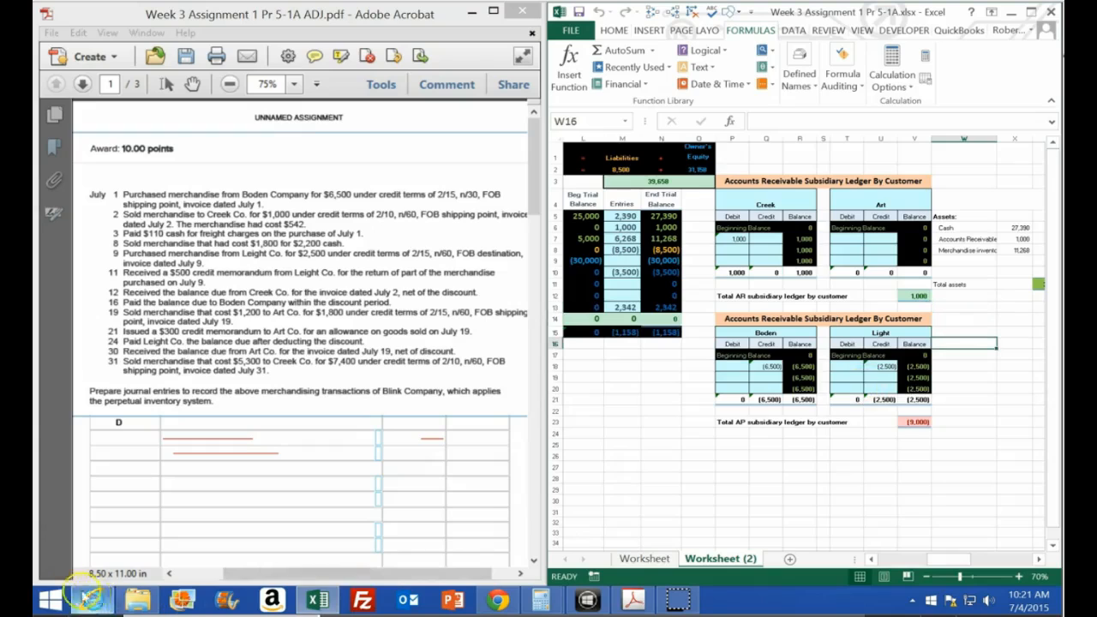
Step: Post the 7/11 accounts payable debit to the Light subsidiary ledger by linking debit cell T19 to C26
{"action": "left_click", "coordinate": [855, 378]}
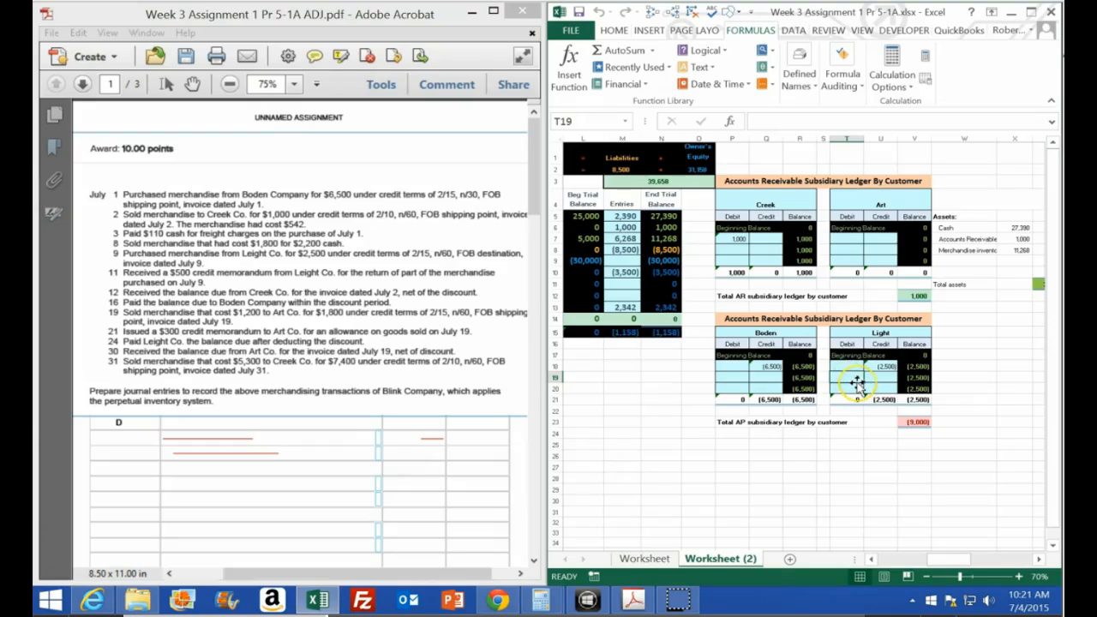
{"action": "type", "text": "="}
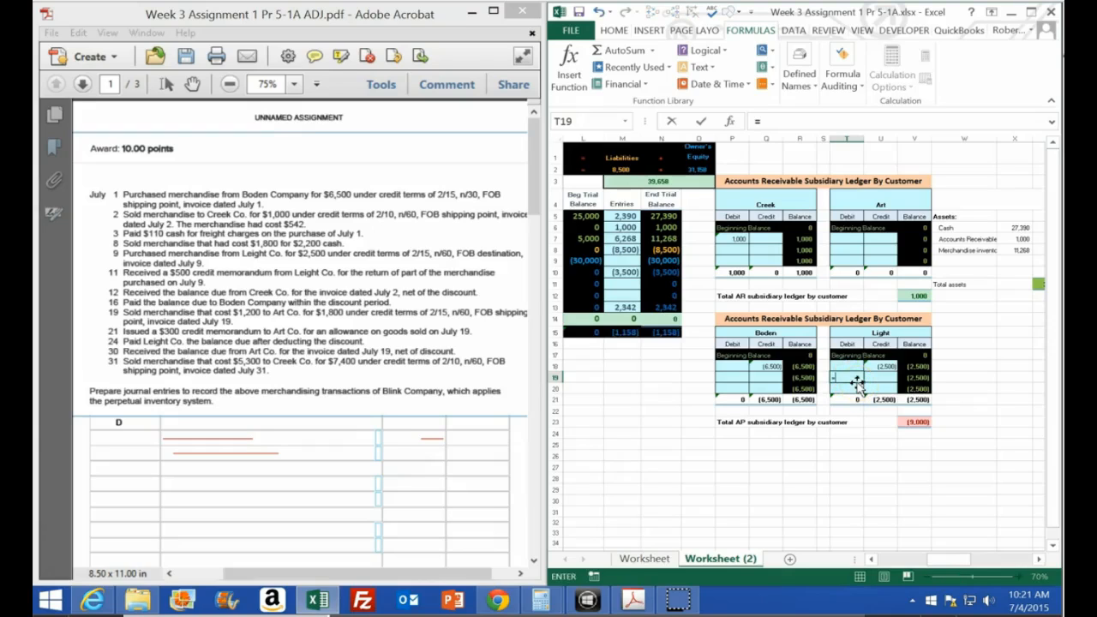
{"action": "key", "text": "Up"}
{"action": "key", "text": "Home"}
{"action": "key", "text": "Down"}
{"action": "key", "text": "Down"}
{"action": "key", "text": "Down"}
{"action": "key", "text": "Down"}
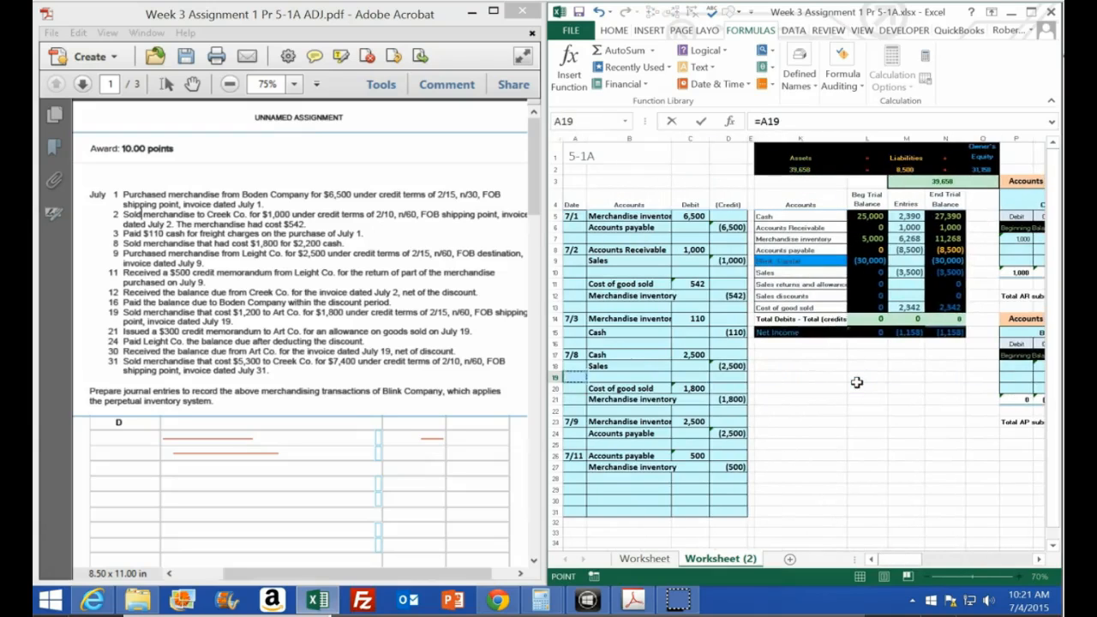
{"action": "key", "text": "Down"}
{"action": "key", "text": "Down"}
{"action": "key", "text": "Down"}
{"action": "key", "text": "Down"}
{"action": "key", "text": "Right"}
{"action": "key", "text": "Right"}
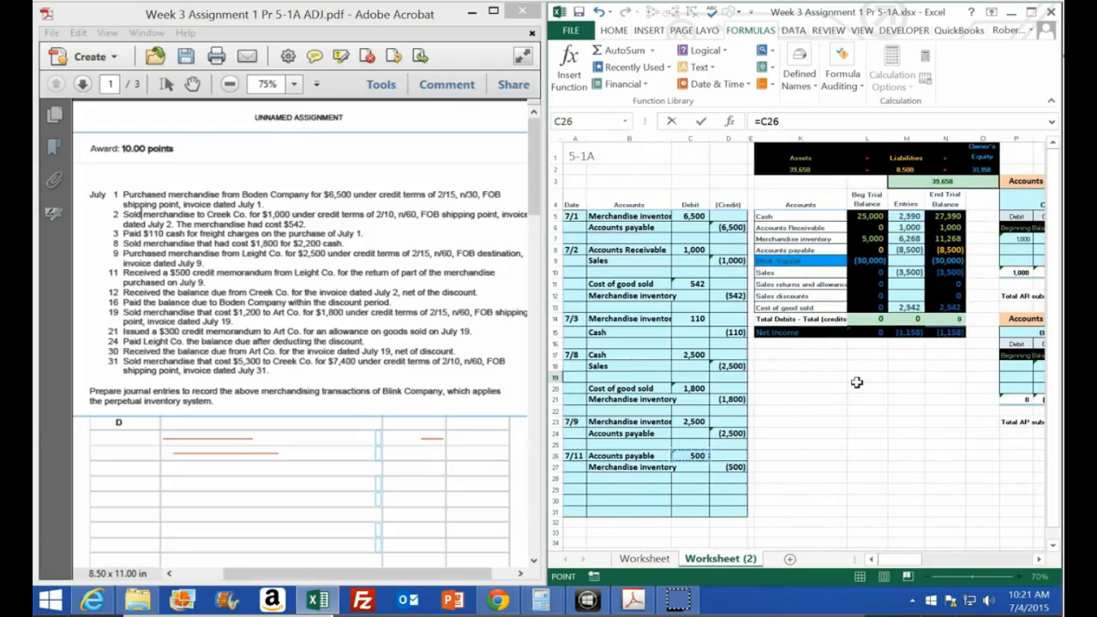
{"action": "key", "text": "Return"}
Step: Check the Light ledger's balances and inspect the formula of the accounts payable subsidiary ledger total in V23
{"action": "key", "text": "Right"}
{"action": "key", "text": "Right"}
{"action": "key", "text": "Right"}
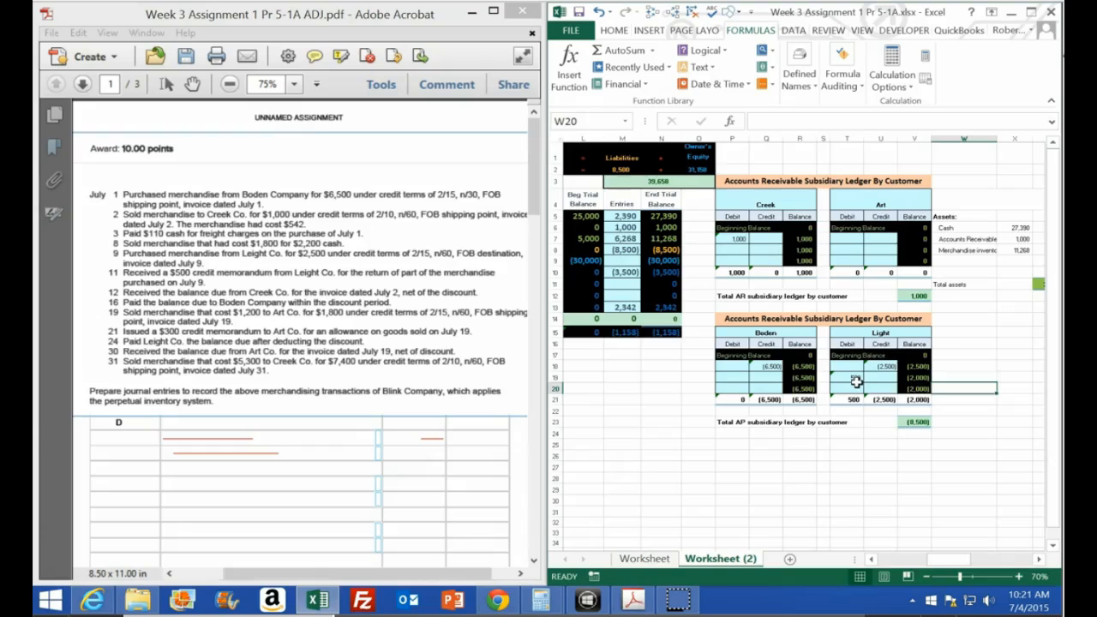
{"action": "key", "text": "Left"}
{"action": "key", "text": "Left"}
{"action": "key", "text": "Left"}
{"action": "key", "text": "Left"}
{"action": "key", "text": "Left"}
{"action": "key", "text": "Left"}
{"action": "key", "text": "Left"}
{"action": "key", "text": "Left"}
{"action": "key", "text": "Left"}
{"action": "key", "text": "Left"}
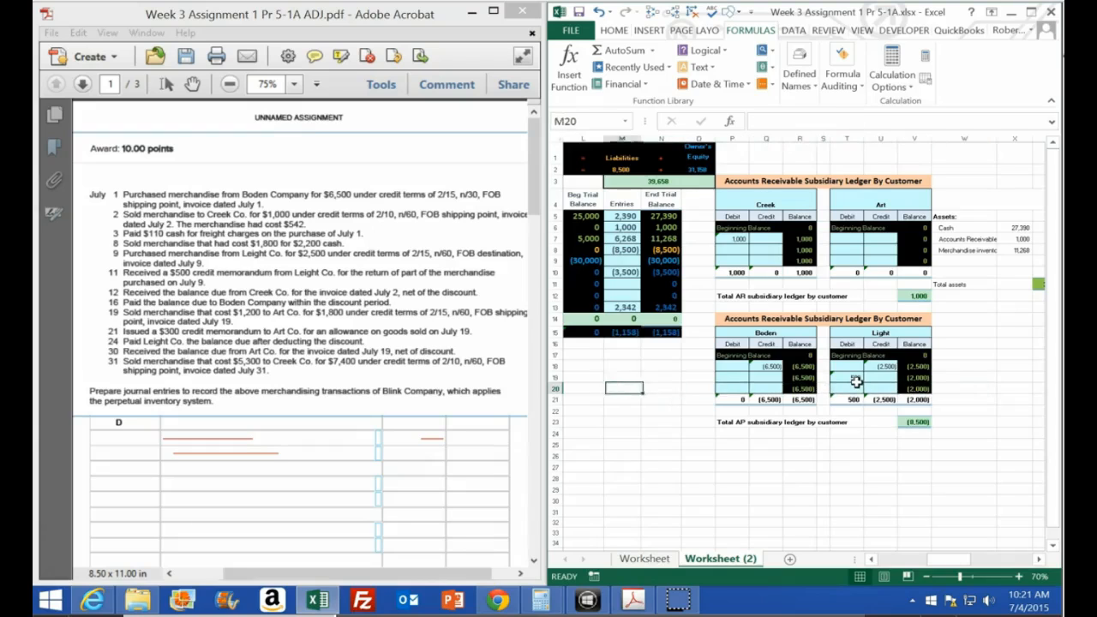
{"action": "key", "text": "Left"}
{"action": "key", "text": "Left"}
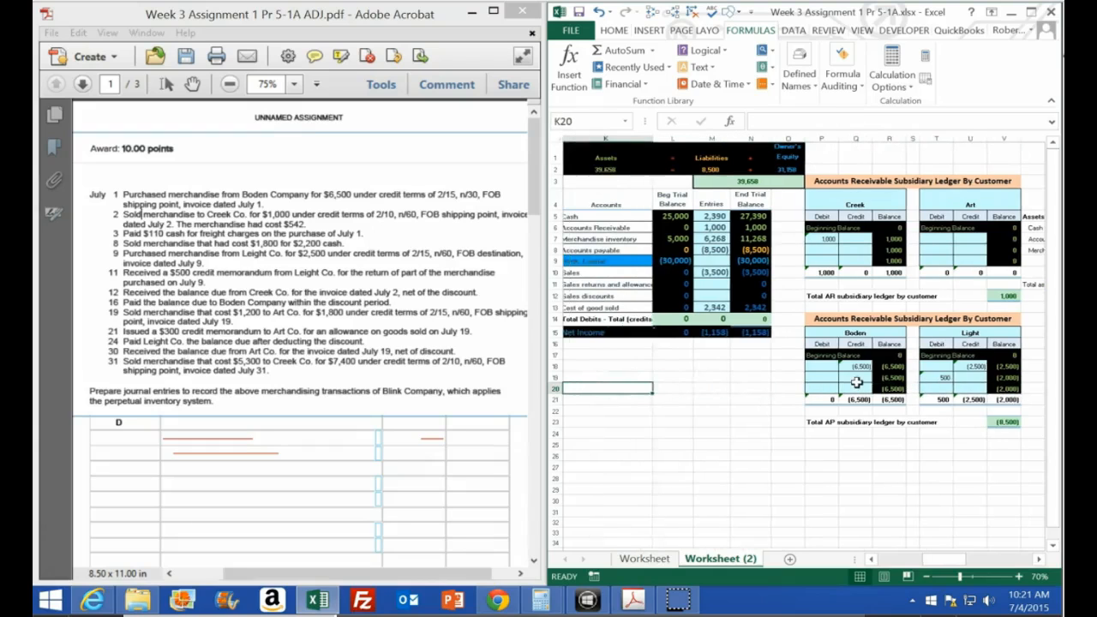
{"action": "left_click", "coordinate": [1008, 366]}
{"action": "left_click", "coordinate": [943, 377]}
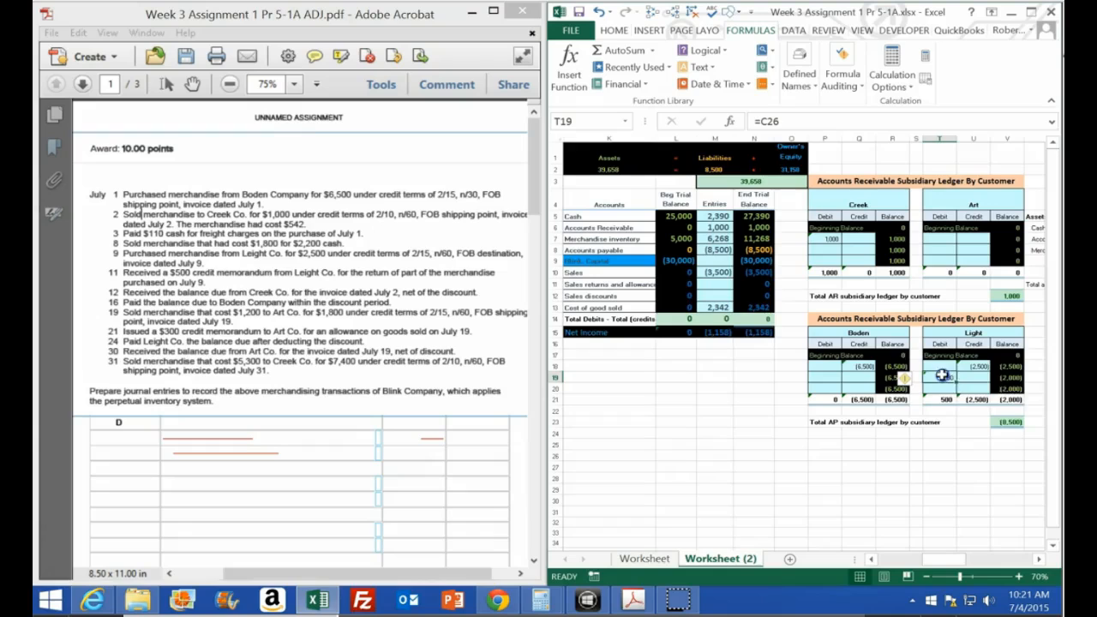
{"action": "left_click", "coordinate": [1012, 399]}
{"action": "left_click", "coordinate": [1011, 422]}
{"action": "double_click", "coordinate": [1012, 421]}
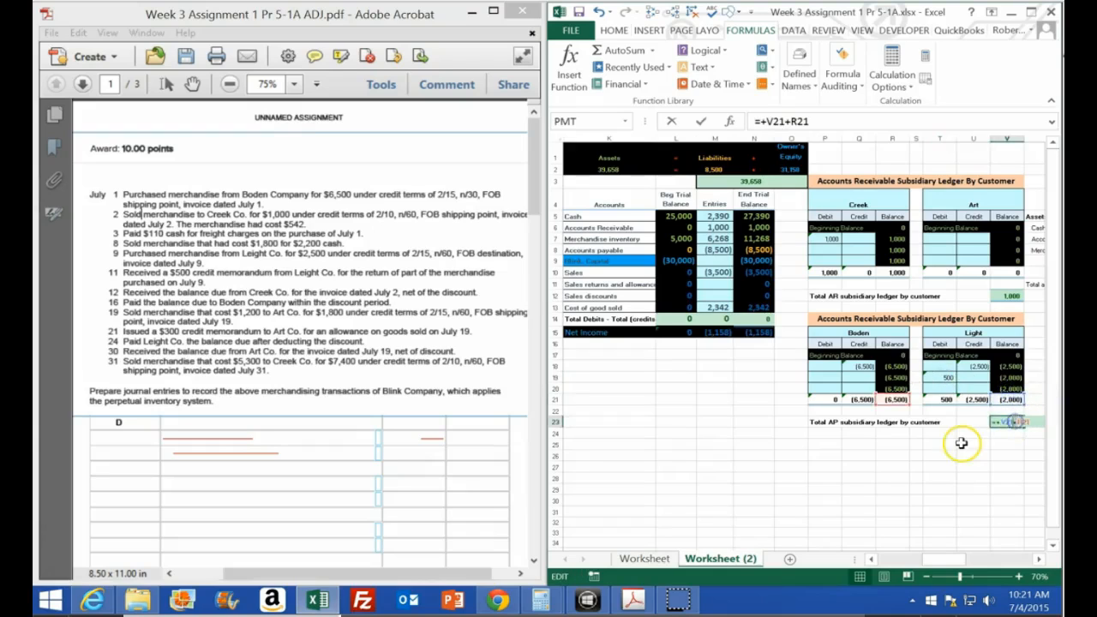
{"action": "key", "text": "Return"}
Step: Enter the date 7/12 in A29 for the next journal entry
{"action": "left_click", "coordinate": [758, 249]}
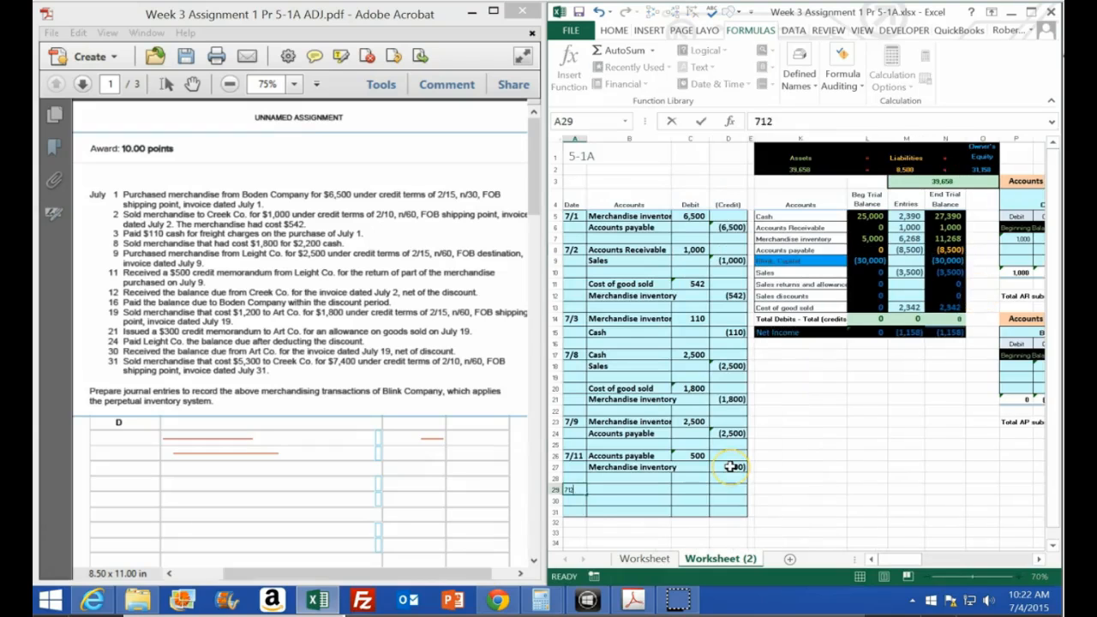
{"action": "key", "text": "Return"}
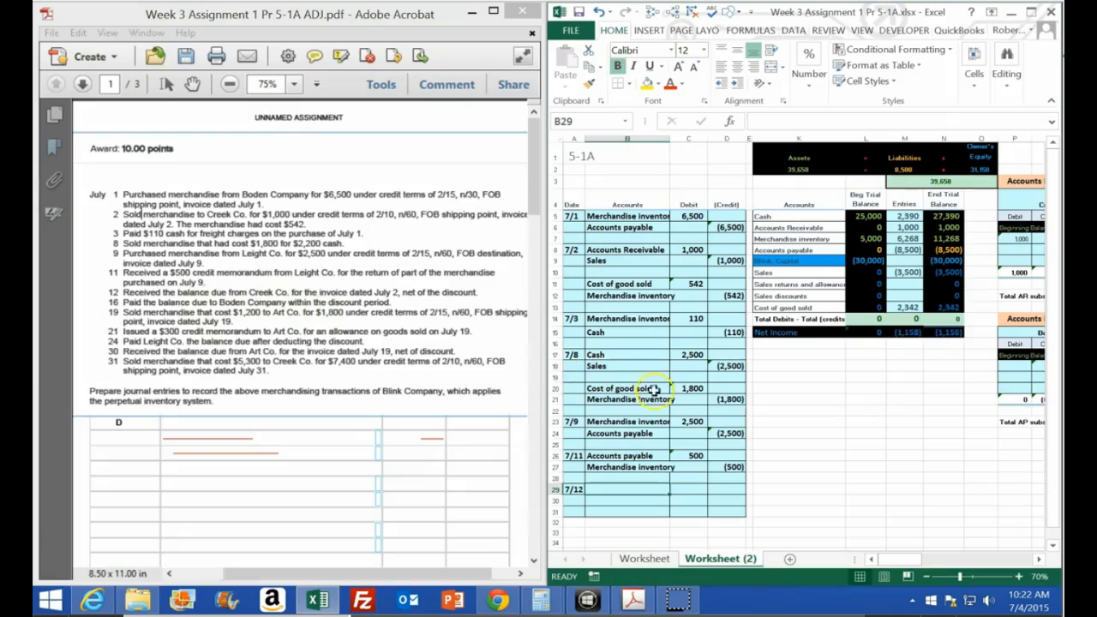
Step: Examine Creek's balance in the accounts receivable subsidiary ledger for the 7/12 receipt
{"action": "left_click", "coordinate": [740, 409]}
{"action": "key", "text": "Right"}
{"action": "key", "text": "Right"}
{"action": "key", "text": "Right"}
{"action": "key", "text": "Right"}
{"action": "key", "text": "Right"}
{"action": "key", "text": "Right"}
{"action": "key", "text": "Right"}
{"action": "key", "text": "Right"}
{"action": "key", "text": "Right"}
{"action": "key", "text": "Right"}
{"action": "key", "text": "Right"}
{"action": "key", "text": "Right"}
{"action": "key", "text": "Right"}
{"action": "key", "text": "Right"}
{"action": "key", "text": "Right"}
{"action": "key", "text": "Right"}
{"action": "key", "text": "Right"}
{"action": "key", "text": "Right"}
{"action": "key", "text": "Right"}
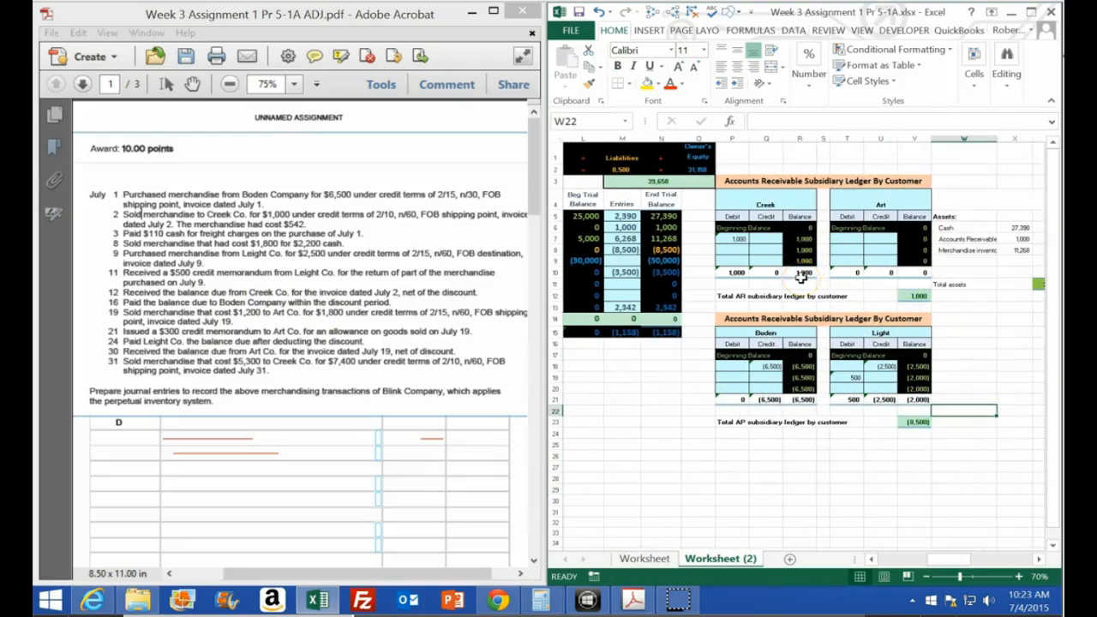
Step: Copy the Cash account name from the trial balance into B29 as values for the 7/12 journal entry
{"action": "left_click_drag", "start_coordinate": [937, 561], "coordinate": [810, 565]}
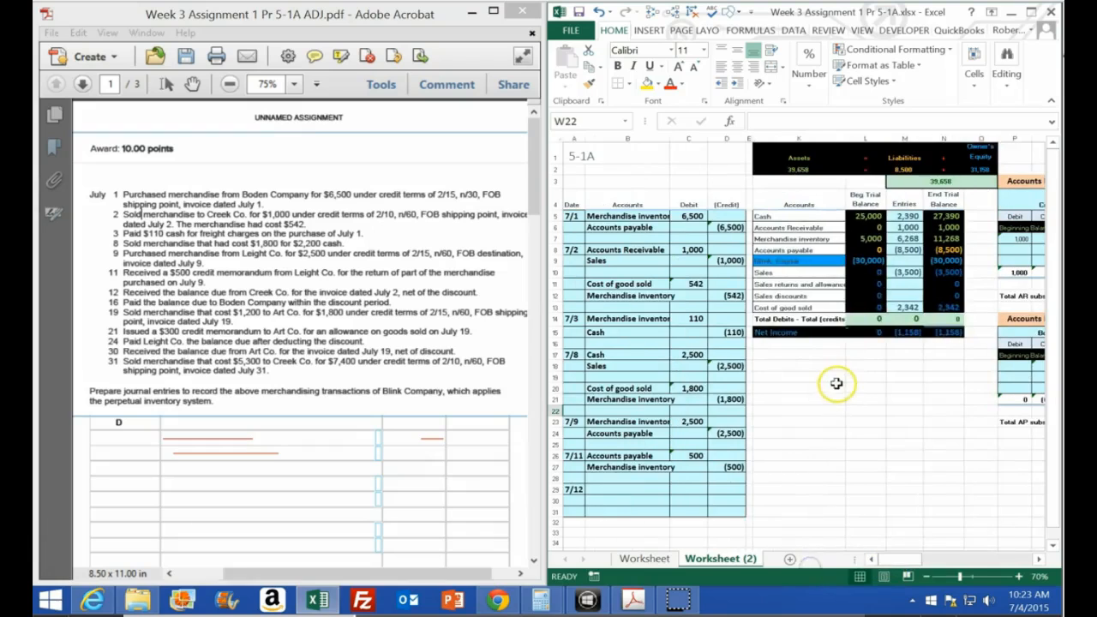
{"action": "left_click", "coordinate": [803, 216]}
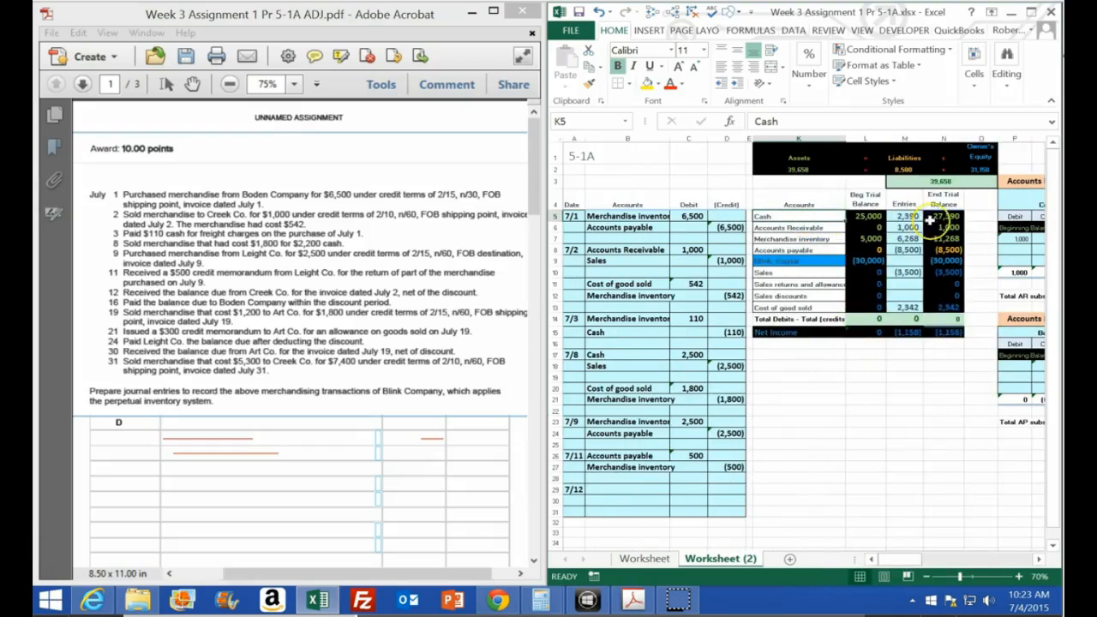
{"action": "left_click", "coordinate": [941, 216]}
{"action": "left_click", "coordinate": [774, 220]}
{"action": "right_click", "coordinate": [774, 219]}
{"action": "left_click", "coordinate": [796, 247]}
{"action": "left_click", "coordinate": [621, 488]}
{"action": "right_click", "coordinate": [620, 488]}
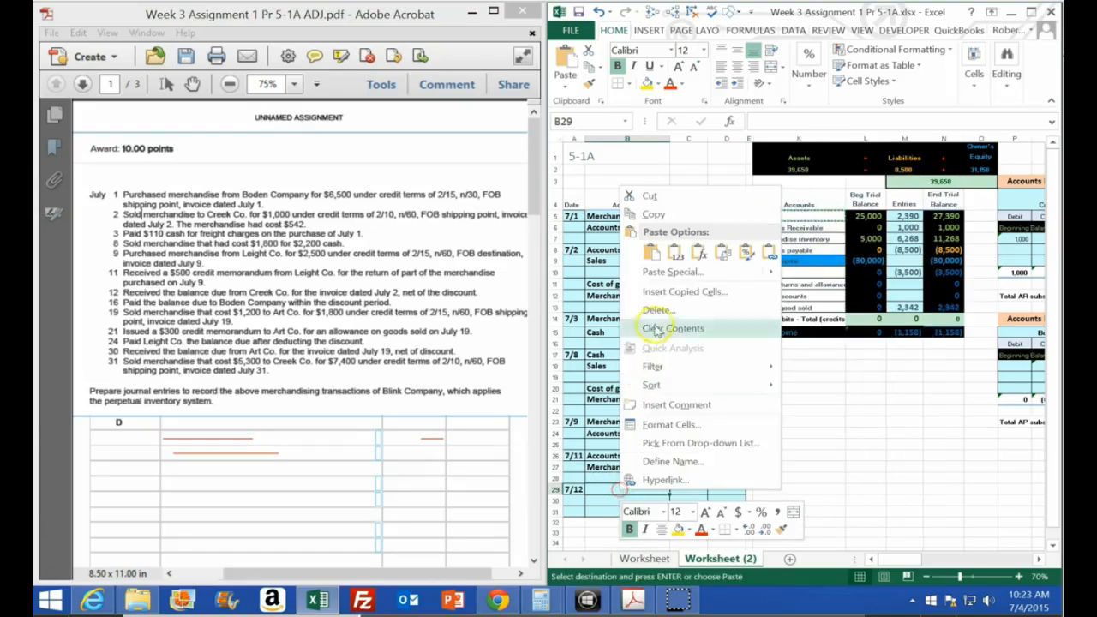
{"action": "left_click", "coordinate": [672, 251]}
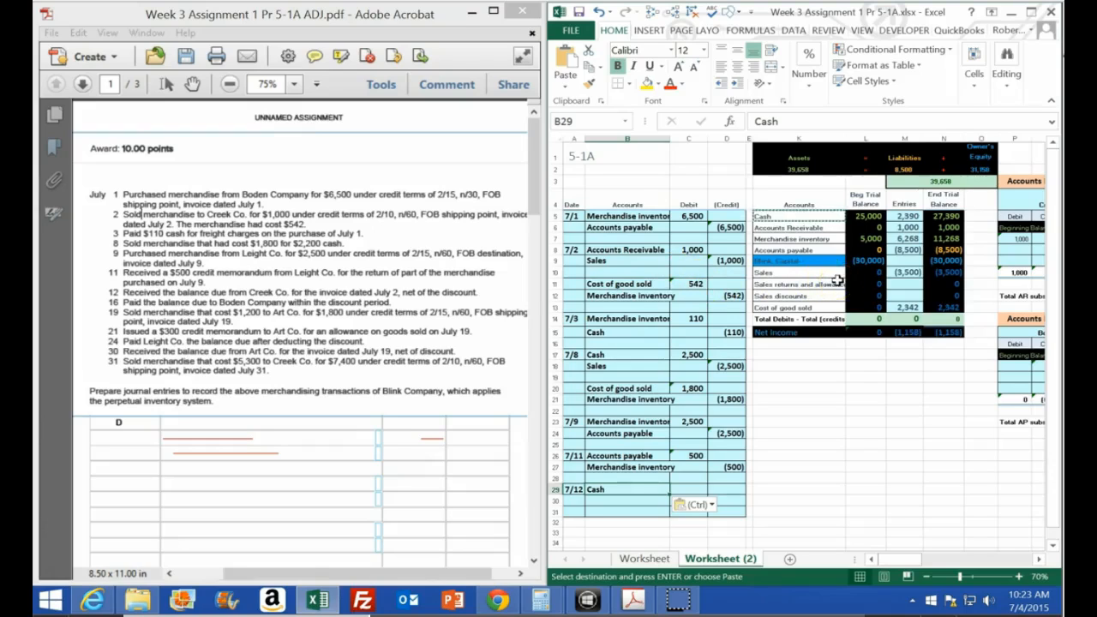
Step: Copy the Accounts Receivable account name from the trial balance into B30 as values
{"action": "left_click", "coordinate": [825, 229]}
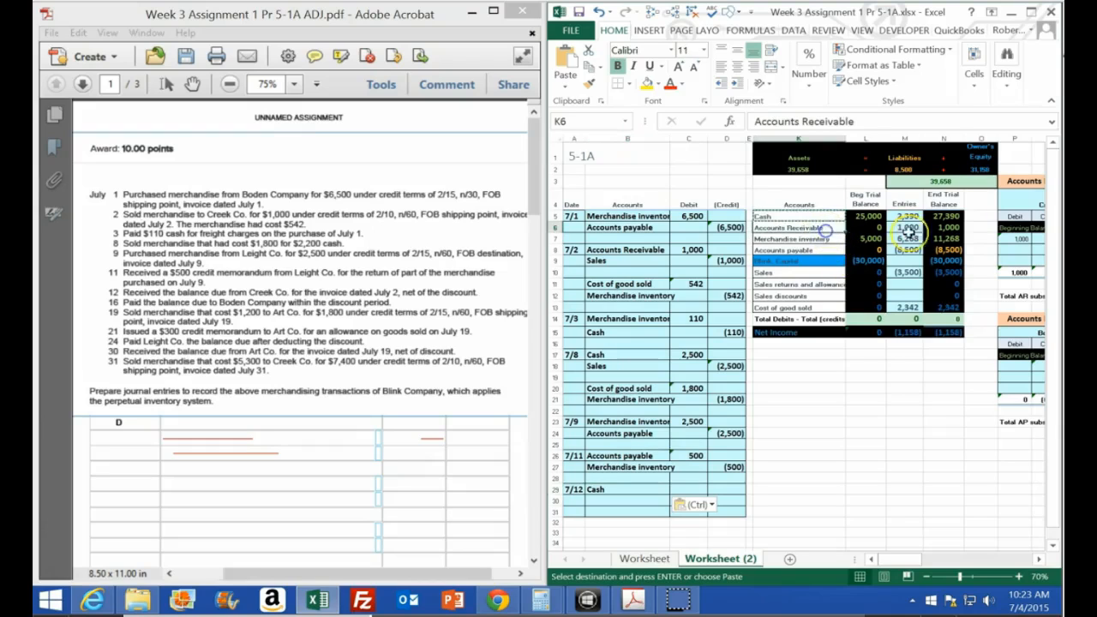
{"action": "left_click", "coordinate": [945, 227]}
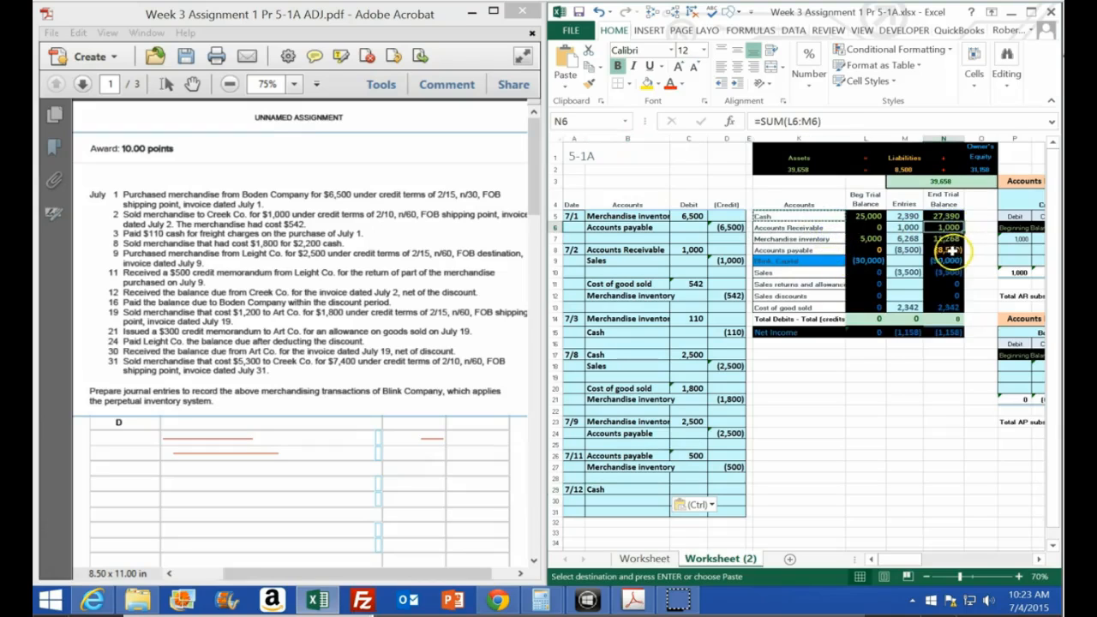
{"action": "right_click", "coordinate": [789, 229]}
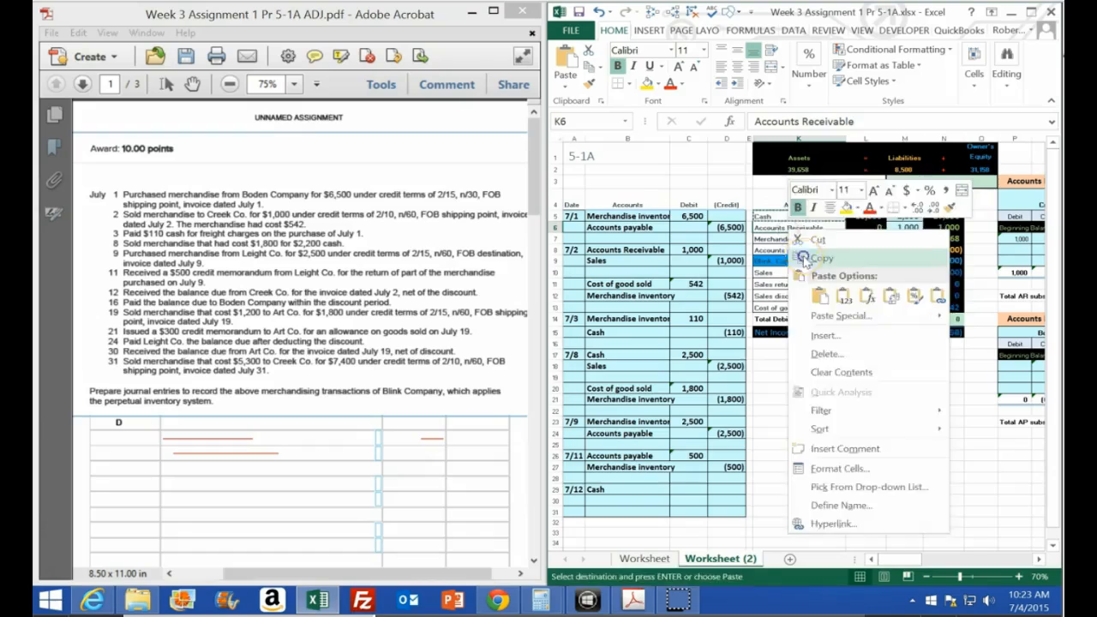
{"action": "left_click", "coordinate": [631, 500]}
{"action": "right_click", "coordinate": [632, 500]}
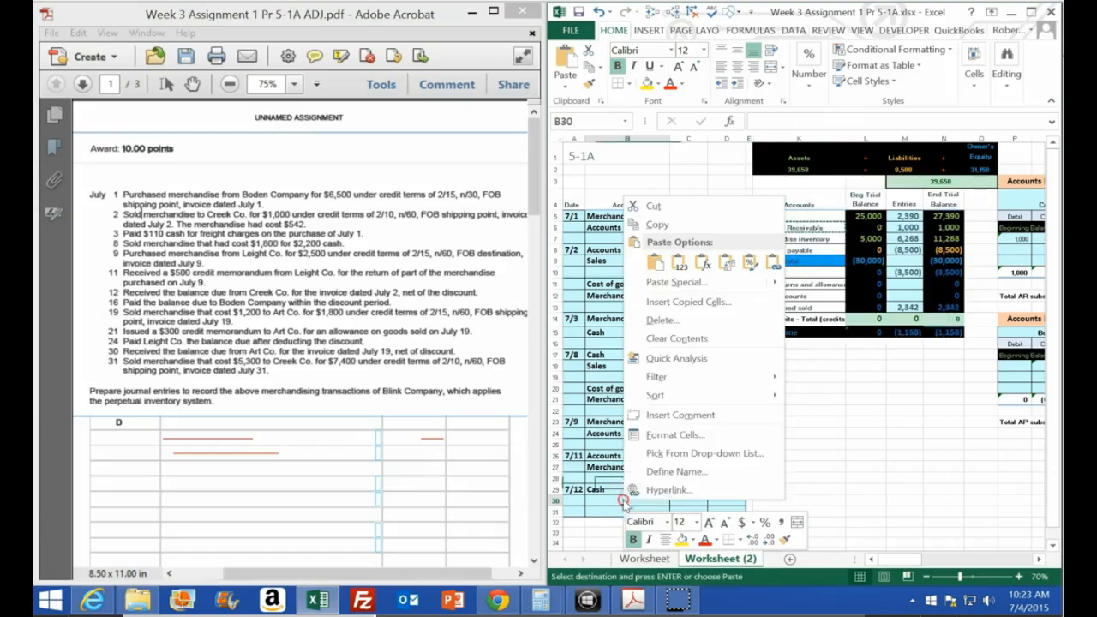
{"action": "left_click", "coordinate": [679, 264]}
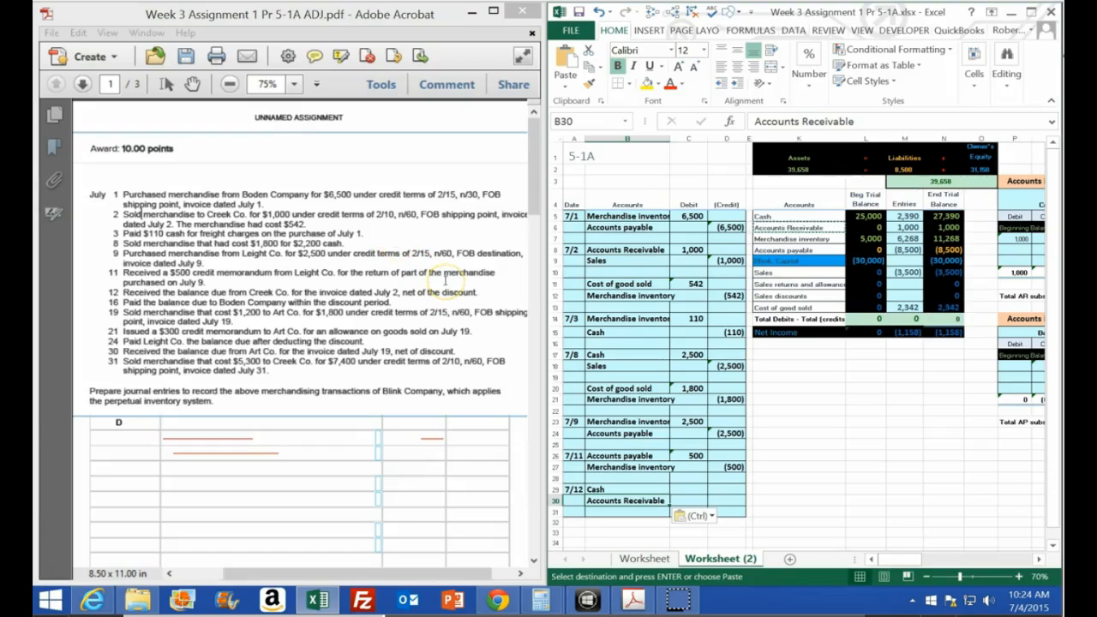
Step: In the Calculator, compute the 2% discount on Creek's $1,000 invoice as 1000*.02 and subtract 20 from 1000
{"action": "left_click_drag", "start_coordinate": [650, 292], "coordinate": [210, 255]}
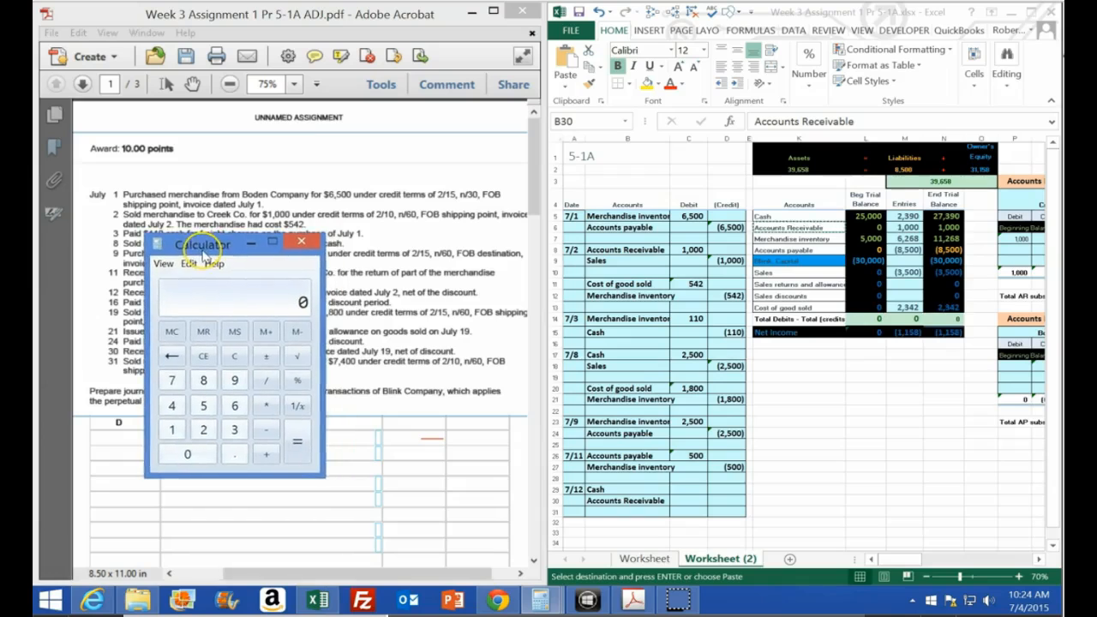
{"action": "type", "text": "000"}
{"action": "left_click", "coordinate": [236, 343]}
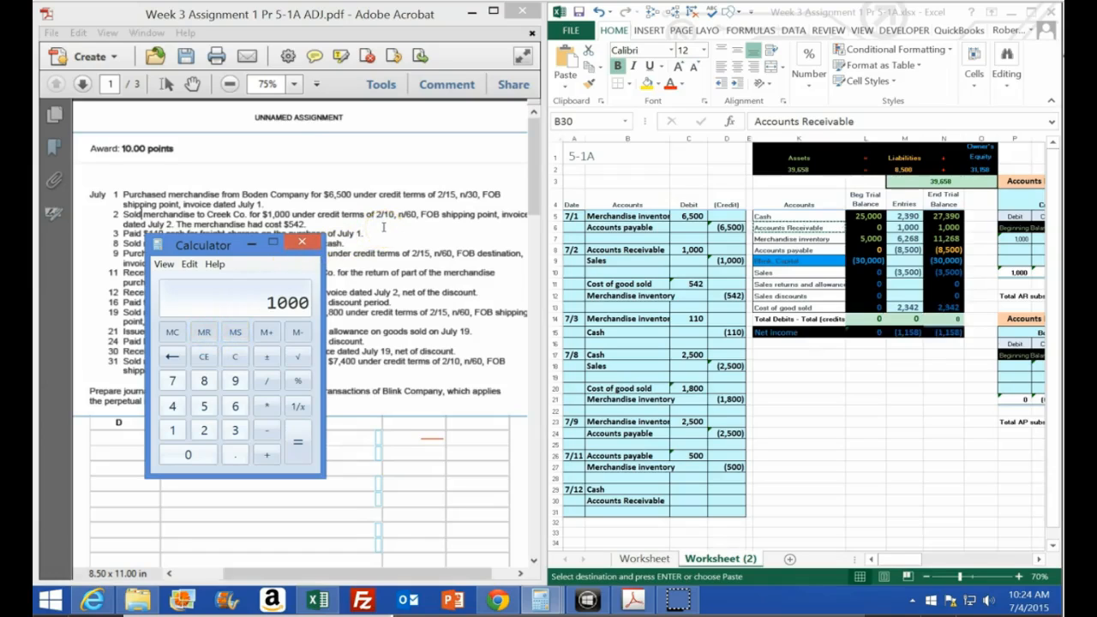
{"action": "type", "text": ".02"}
{"action": "key", "text": "Return"}
{"action": "type", "text": "000*.02"}
{"action": "key", "text": "BackSpace"}
{"action": "key", "text": "BackSpace"}
{"action": "key", "text": "BackSpace"}
{"action": "type", "text": "20"}
{"action": "key", "text": "Return"}
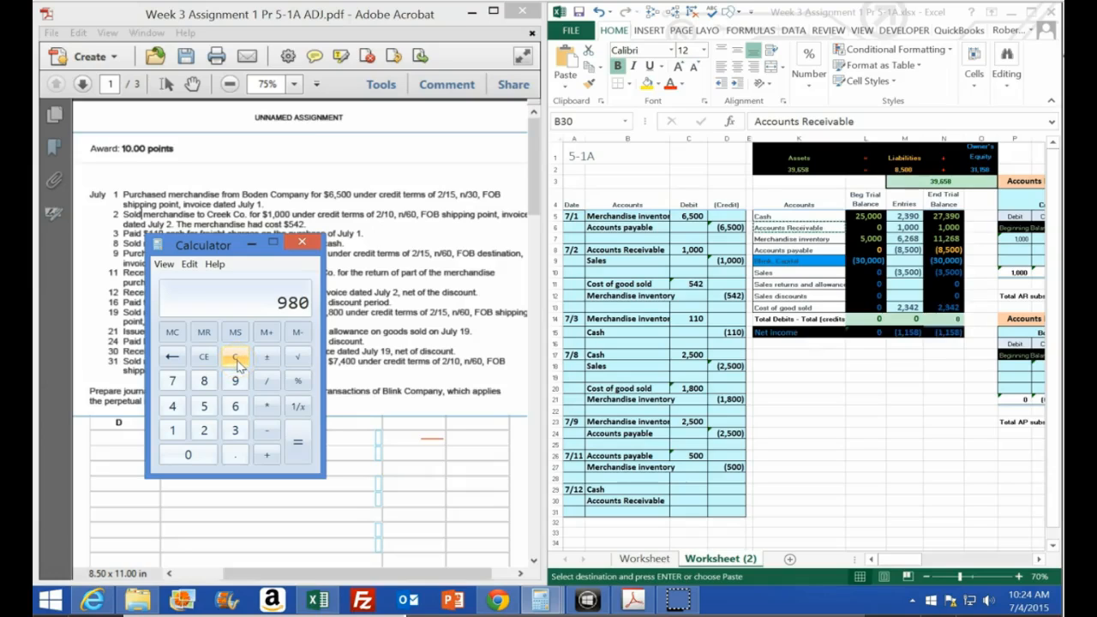
Step: Cross-check Creek's net payment by subtracting .02 from 1 and multiplying by 1000
{"action": "left_click", "coordinate": [236, 357]}
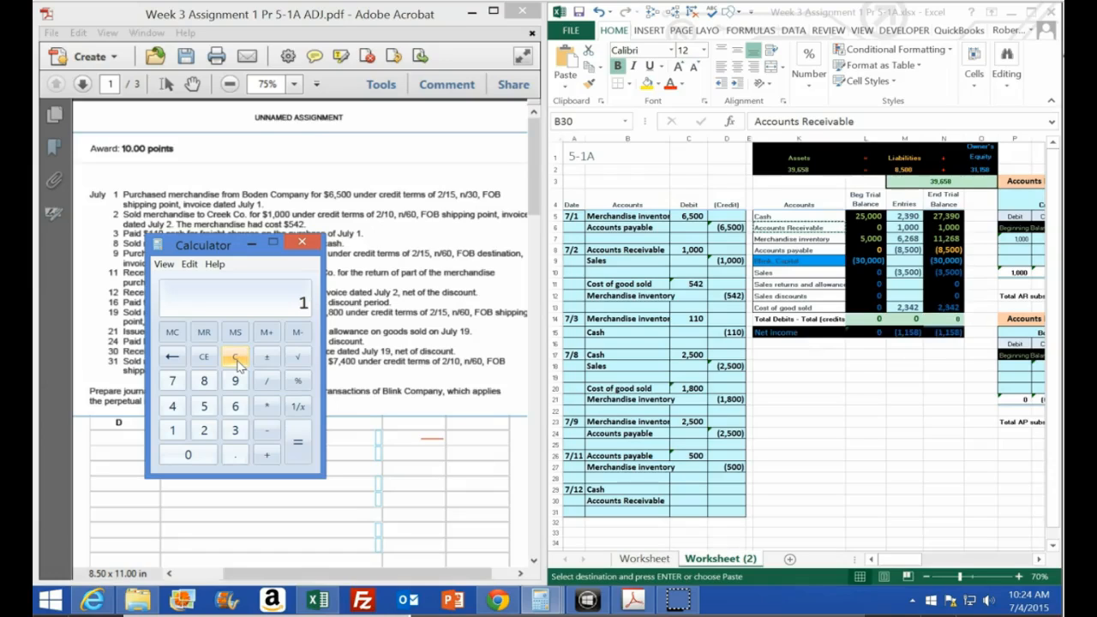
{"action": "type", "text": ".02"}
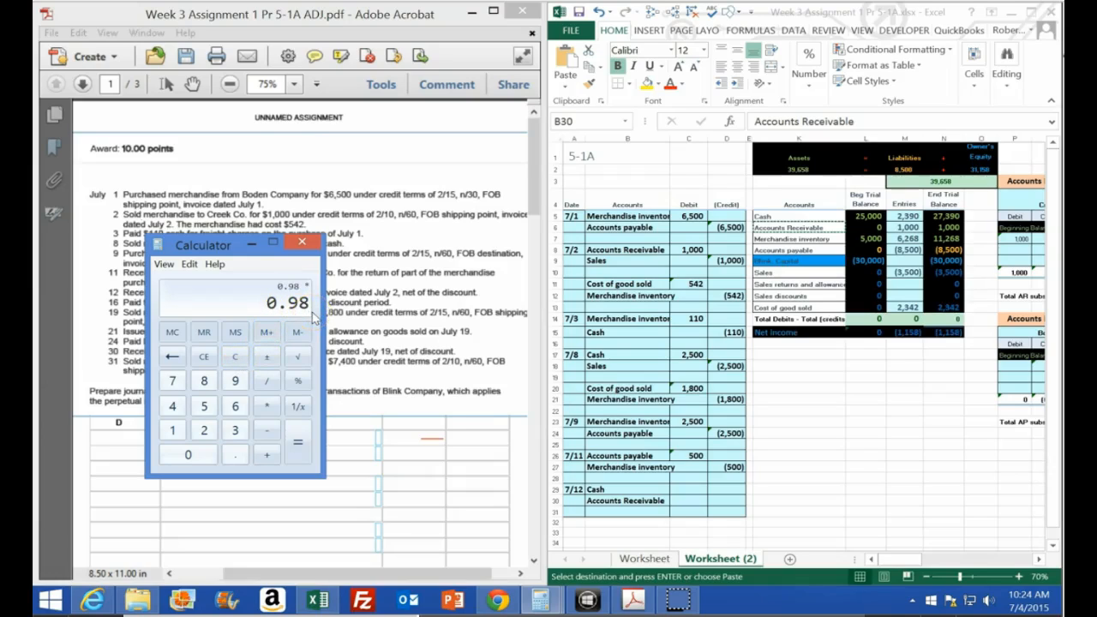
{"action": "type", "text": "1000"}
{"action": "key", "text": "Return"}
Step: Enter the 7/12 cash debit in C29 of the Excel worksheet as =1000*.98
{"action": "left_click", "coordinate": [747, 482]}
{"action": "left_click", "coordinate": [698, 489]}
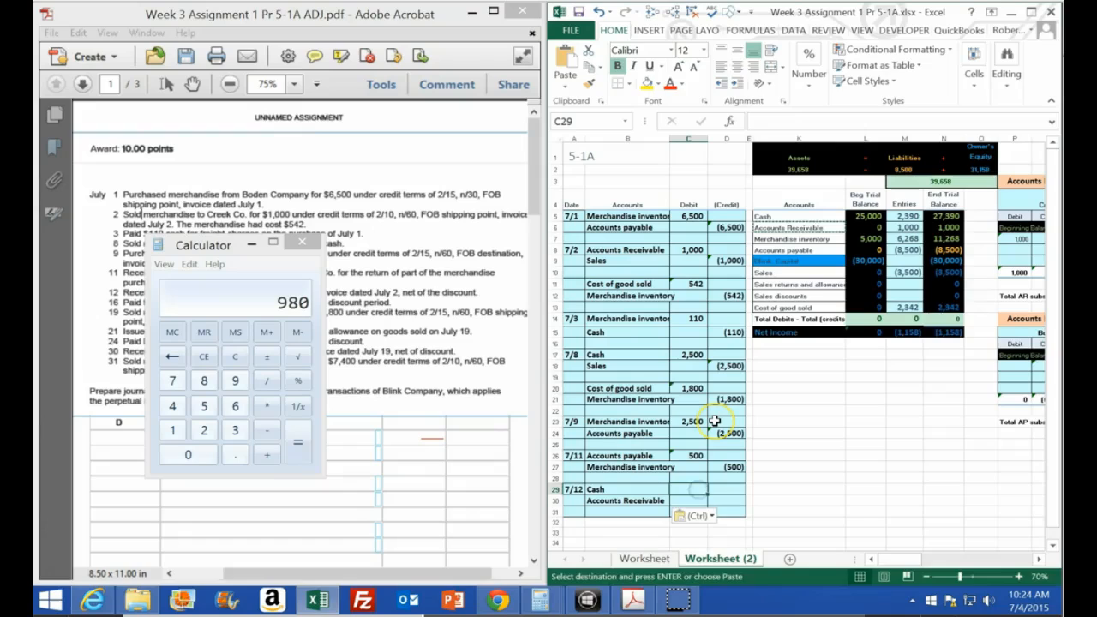
{"action": "type", "text": "=1000*."}
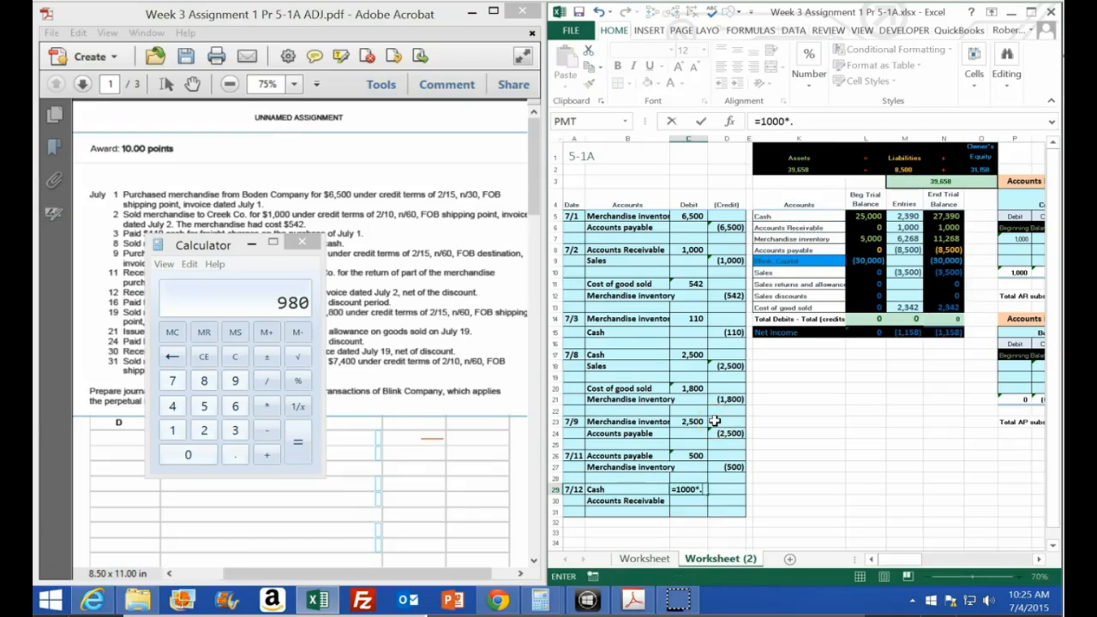
{"action": "type", "text": "98"}
{"action": "key", "text": "Return"}
Step: Check the receivable outstanding in Creek's subsidiary ledger to determine the accounts receivable credit
{"action": "key", "text": "Right"}
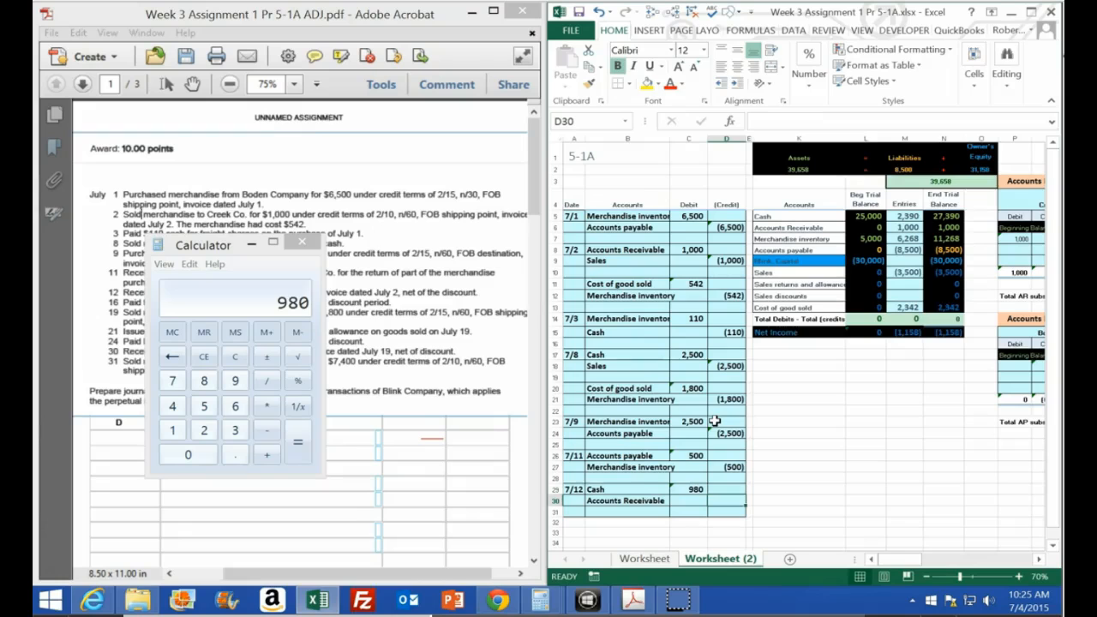
{"action": "key", "text": "Right"}
{"action": "key", "text": "Right"}
{"action": "key", "text": "Right"}
{"action": "key", "text": "Right"}
{"action": "key", "text": "Right"}
{"action": "key", "text": "Right"}
{"action": "key", "text": "Right"}
{"action": "key", "text": "Right"}
{"action": "key", "text": "Right"}
{"action": "key", "text": "Right"}
{"action": "key", "text": "Right"}
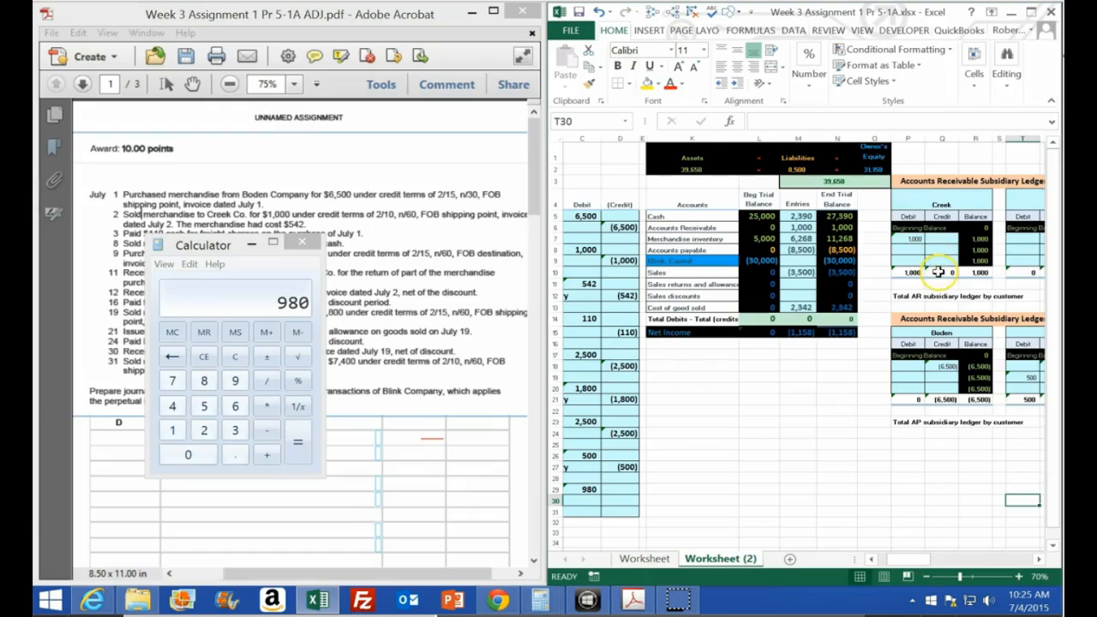
{"action": "key", "text": "Left"}
{"action": "key", "text": "Left"}
{"action": "key", "text": "Left"}
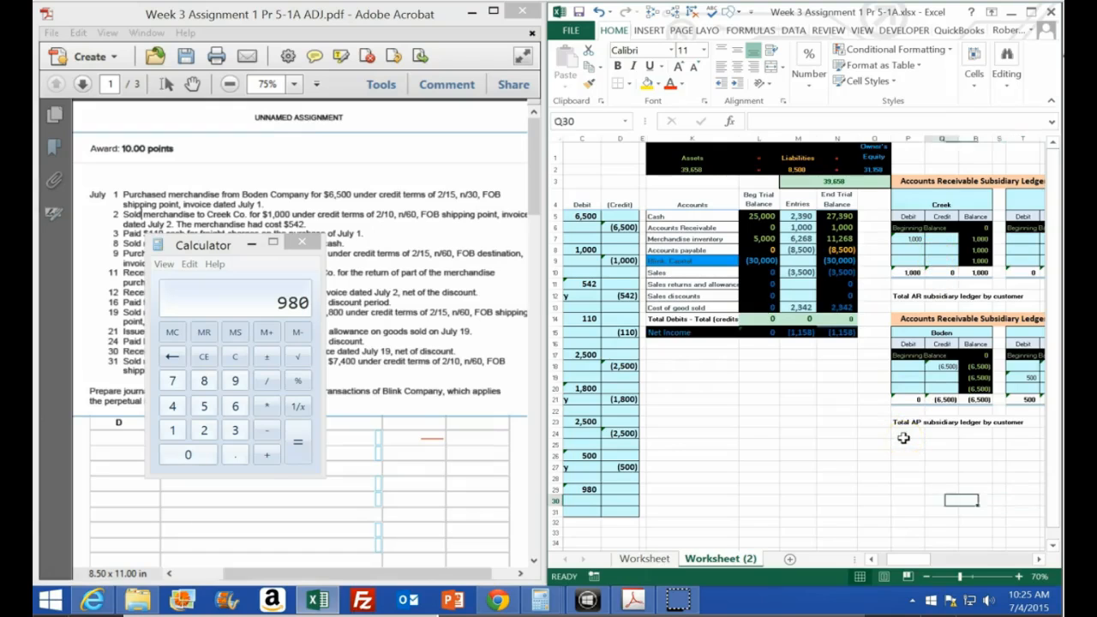
Step: Enter -1000 in D30 as the 7/12 accounts receivable credit
{"action": "key", "text": "Home"}
{"action": "key", "text": "Right"}
{"action": "key", "text": "Right"}
{"action": "key", "text": "Right"}
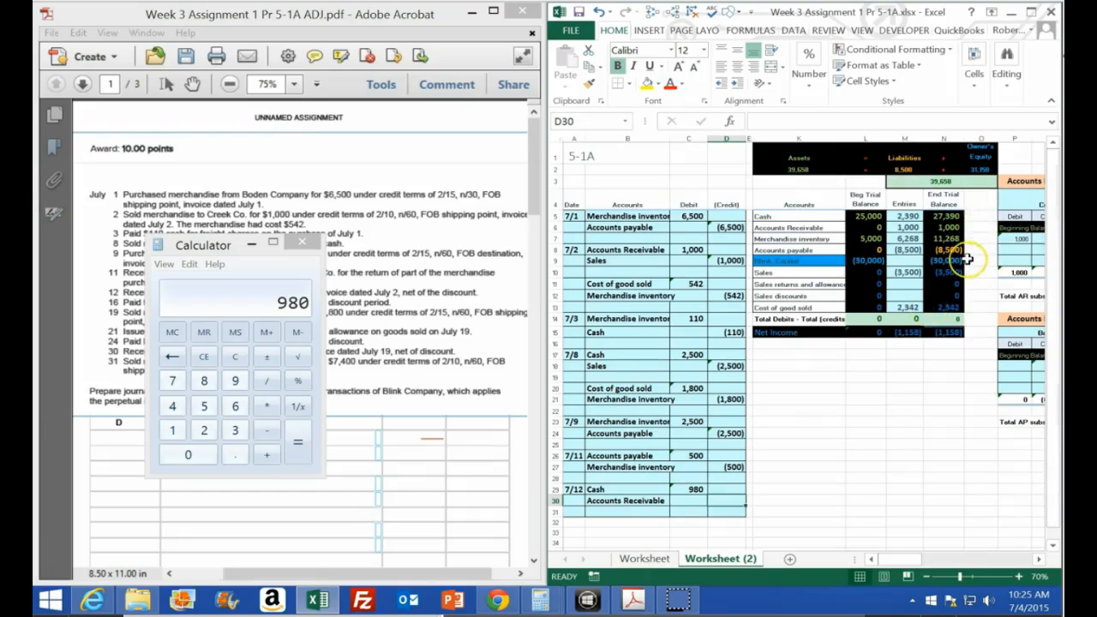
{"action": "type", "text": "-1"}
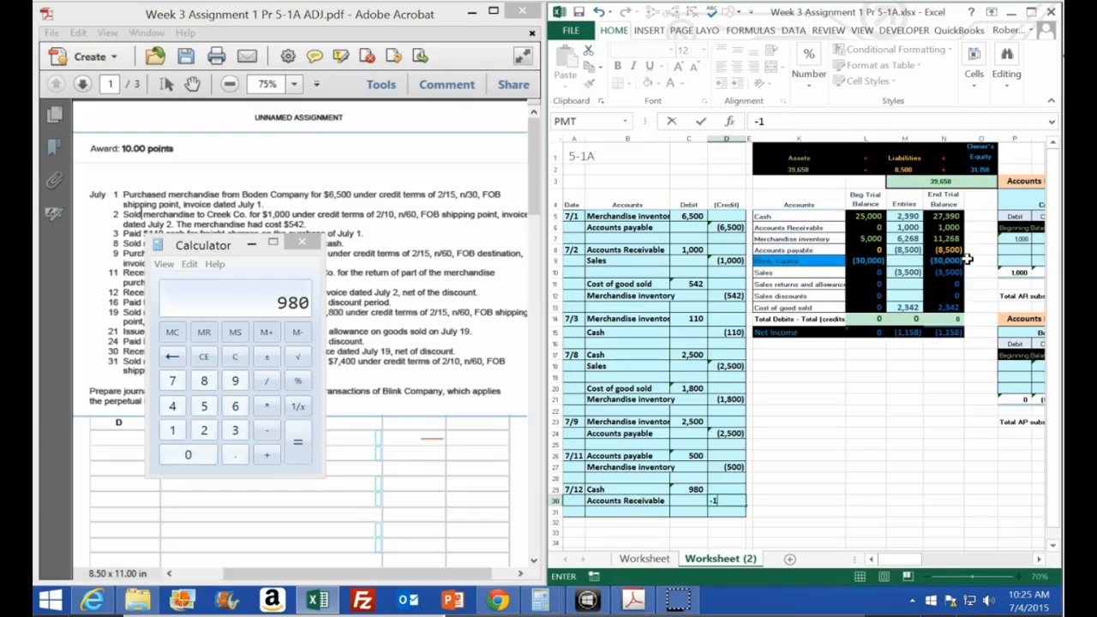
{"action": "type", "text": "000"}
{"action": "key", "text": "Return"}
Step: Enter =1000*.02 in C31 as the discount debit and check the sum of debits C29 to C31
{"action": "key", "text": "Left"}
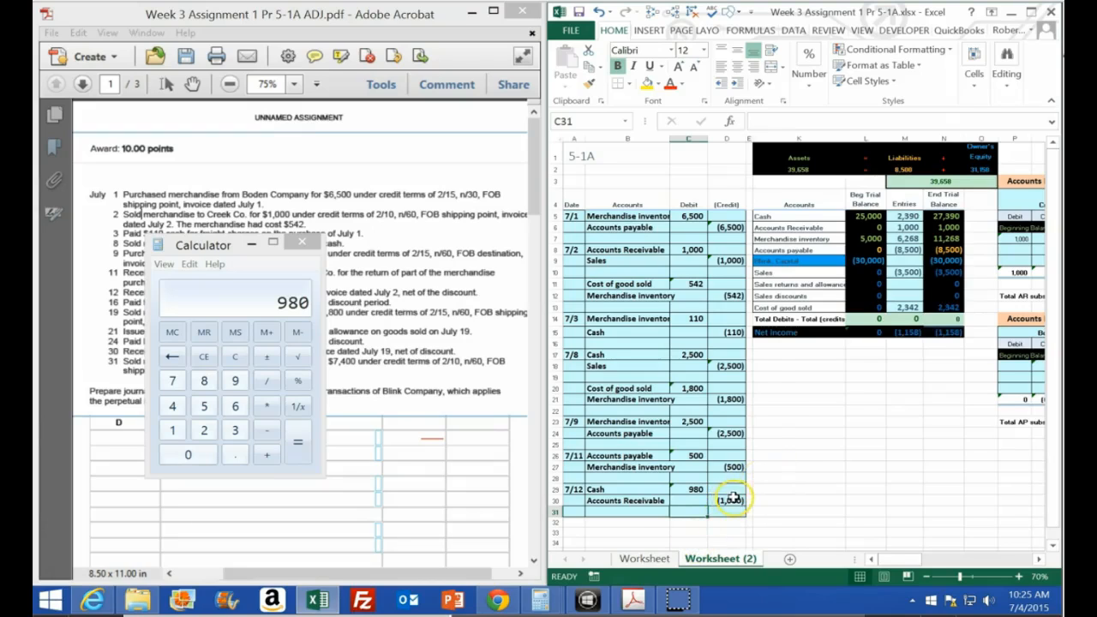
{"action": "left_click_drag", "start_coordinate": [697, 493], "coordinate": [707, 511]}
{"action": "left_click", "coordinate": [707, 511]}
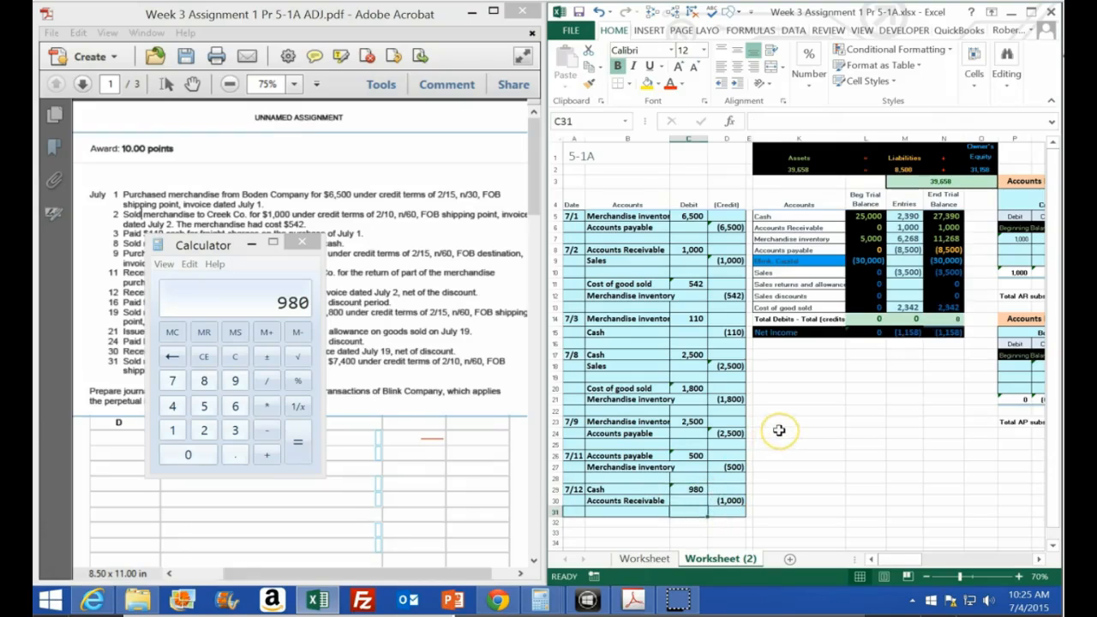
{"action": "type", "text": "=1000*.02"}
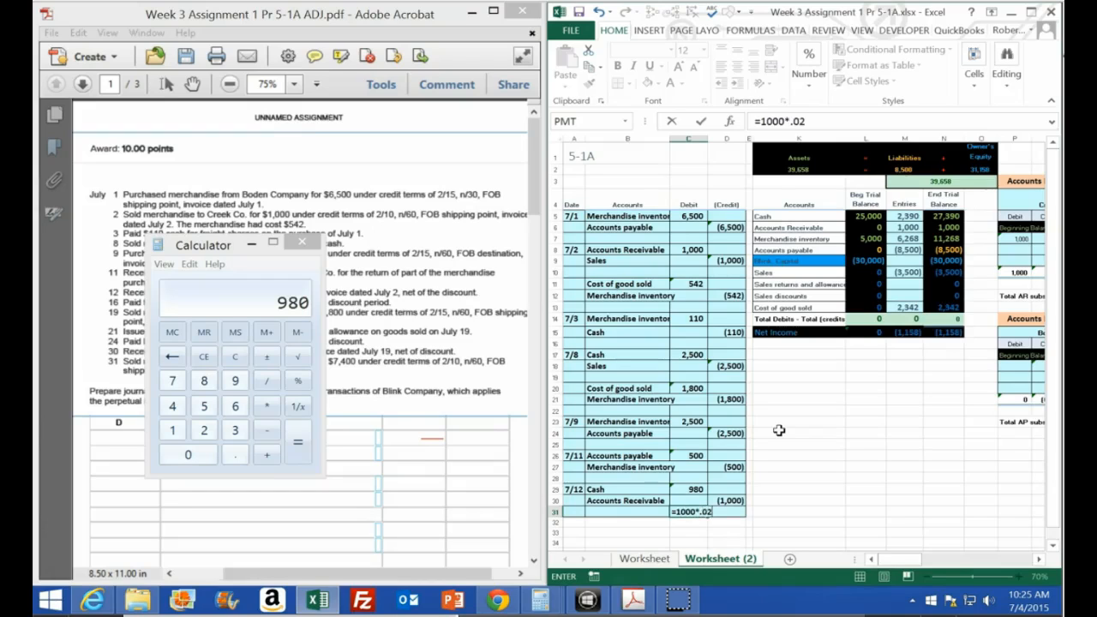
{"action": "key", "text": "ctrl+Return"}
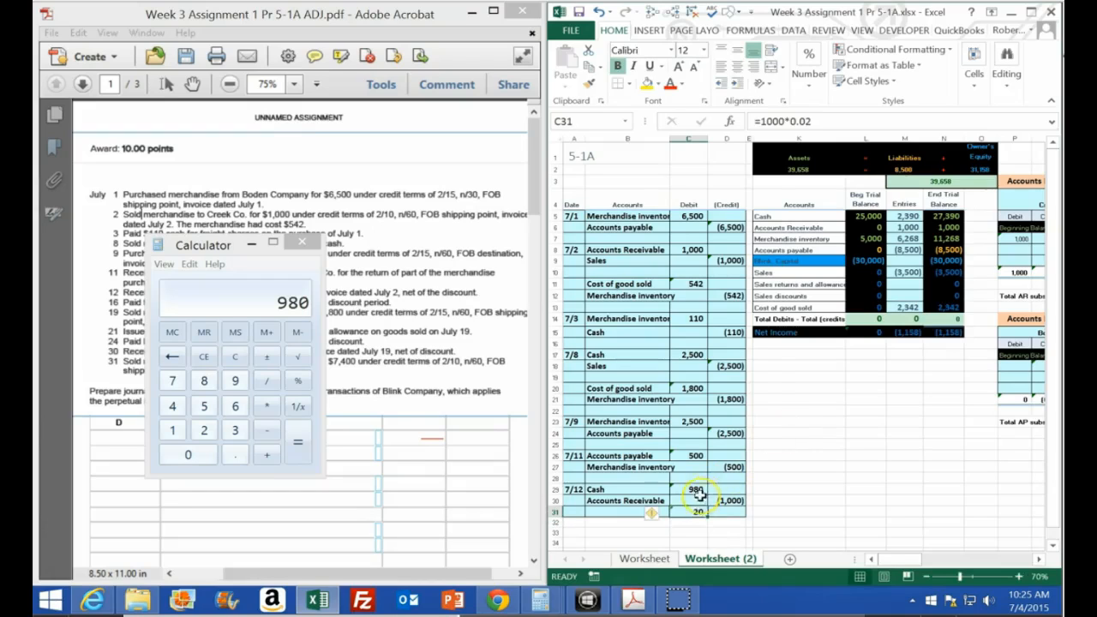
{"action": "left_click_drag", "start_coordinate": [696, 489], "coordinate": [694, 511]}
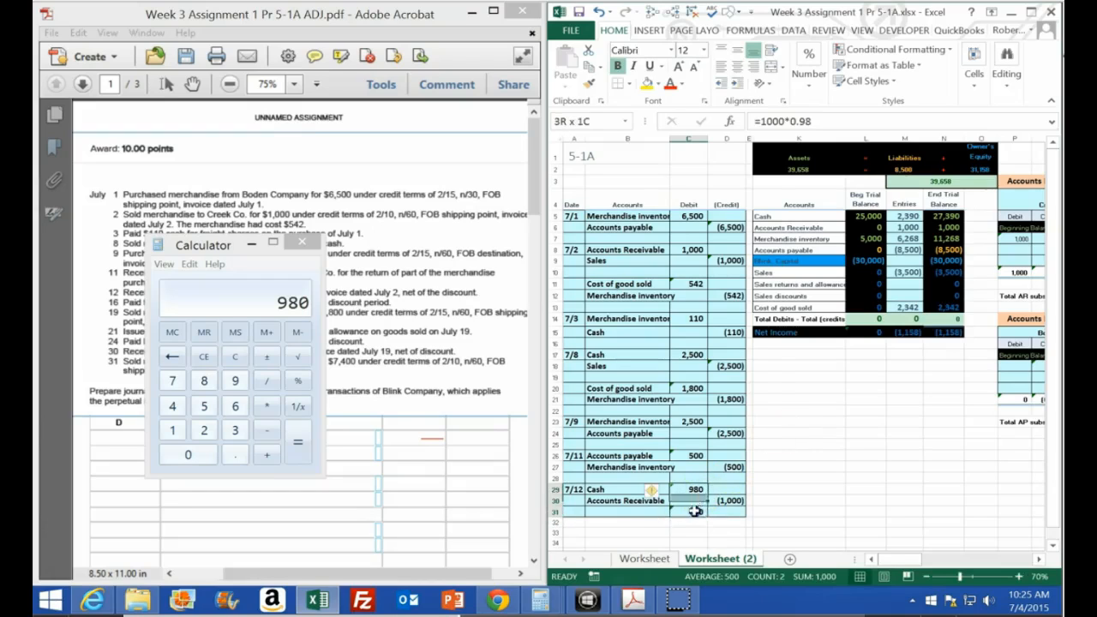
Step: Copy the Sales discounts account name from the trial balance into B31 as values and check the ending Sales balance
{"action": "left_click", "coordinate": [640, 509]}
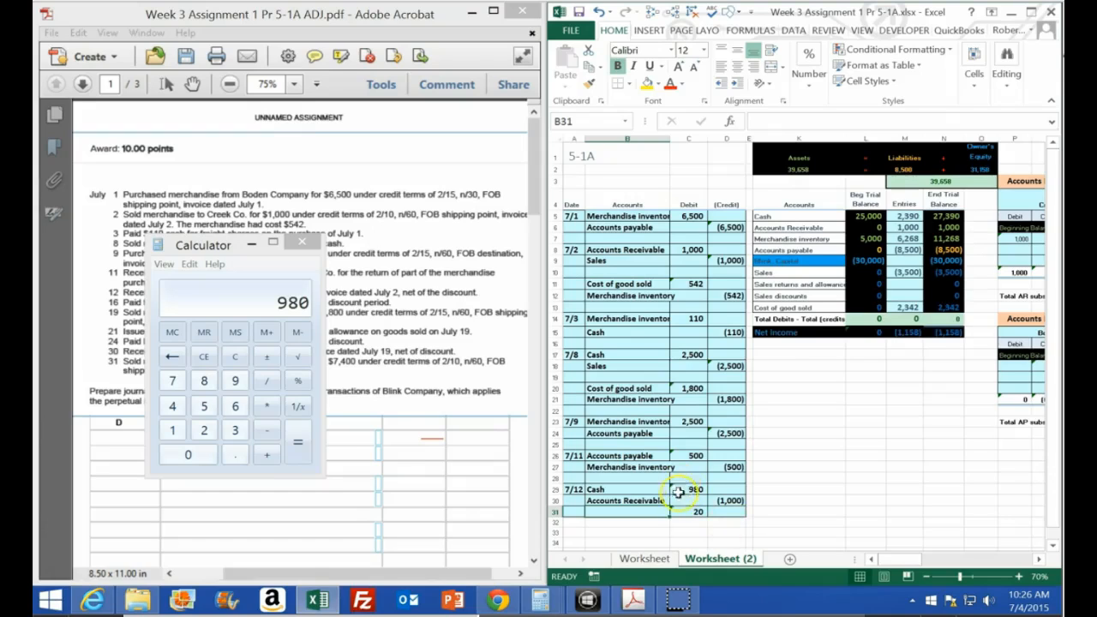
{"action": "left_click", "coordinate": [789, 487]}
{"action": "left_click", "coordinate": [787, 297]}
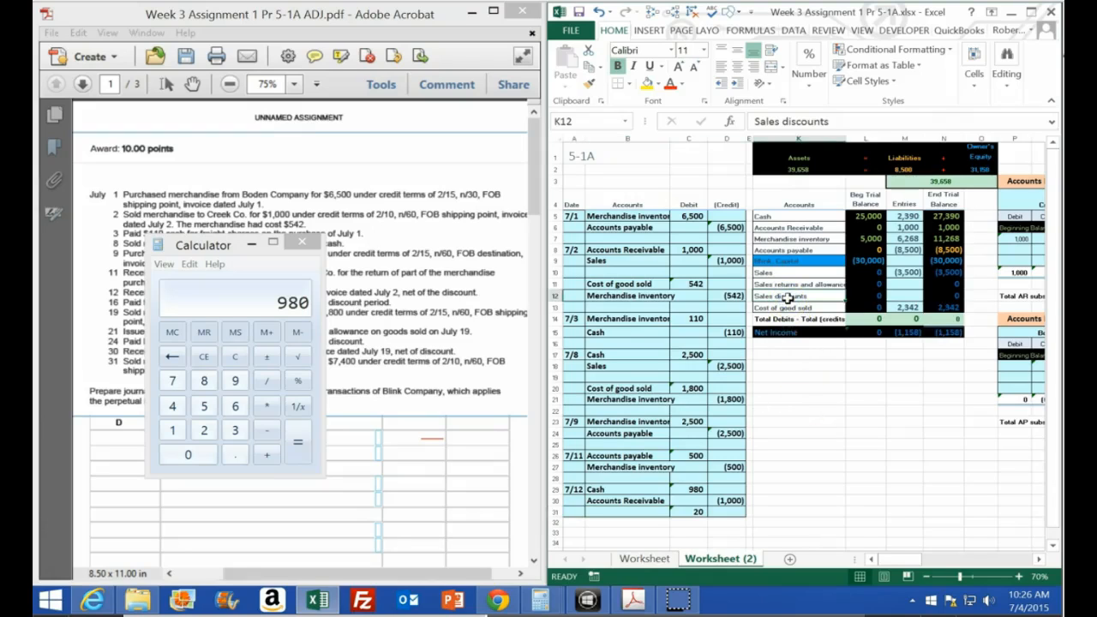
{"action": "right_click", "coordinate": [786, 296]}
{"action": "left_click", "coordinate": [801, 305]}
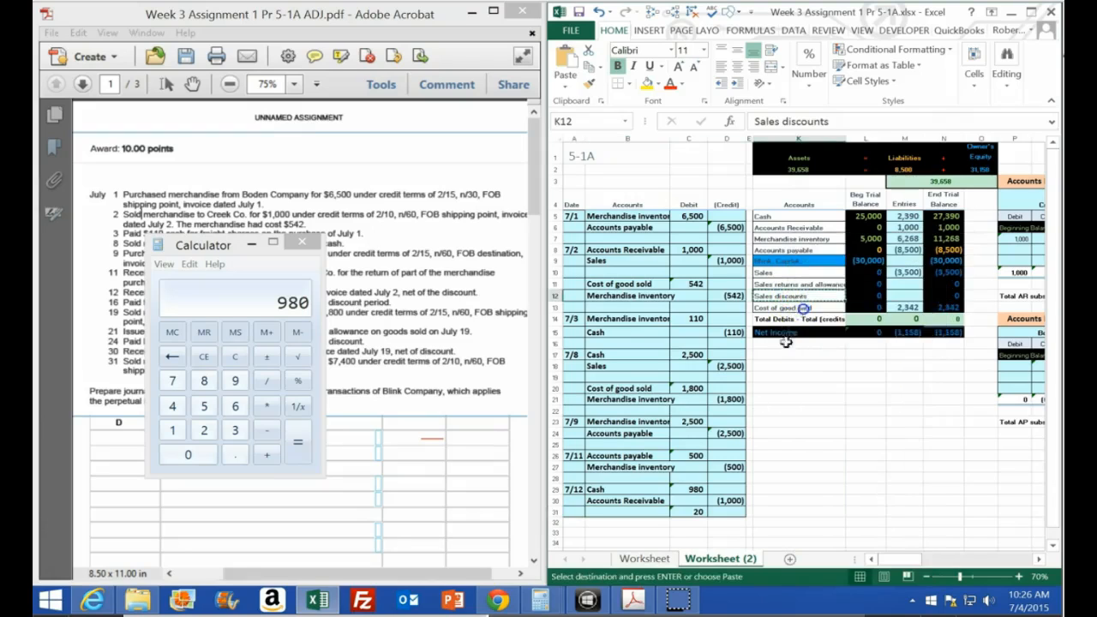
{"action": "right_click", "coordinate": [637, 512]}
{"action": "left_click", "coordinate": [693, 273]}
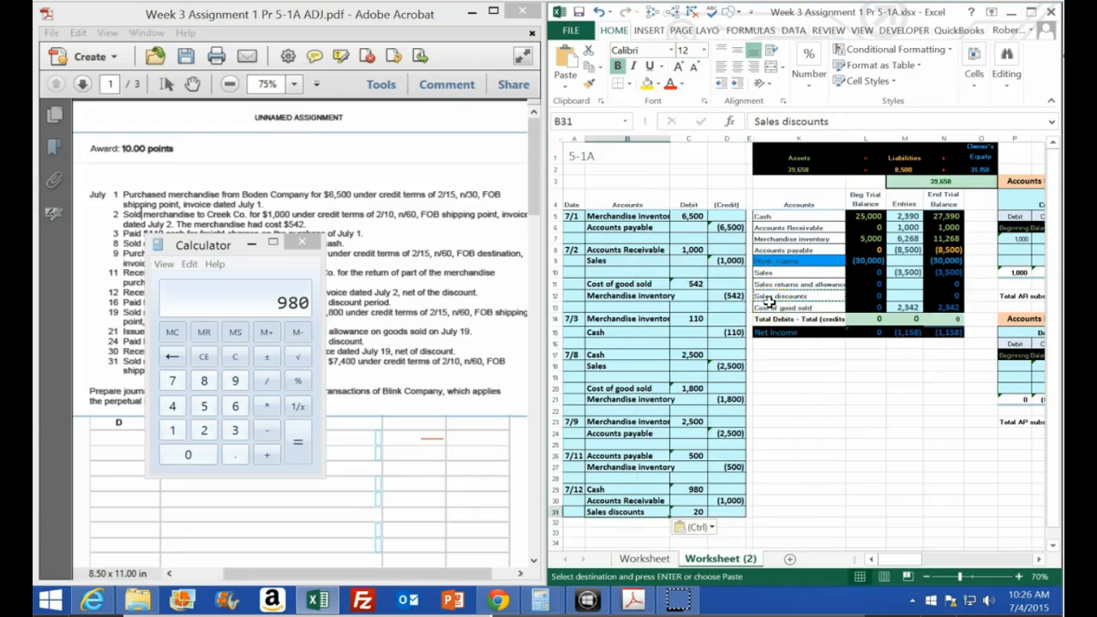
{"action": "left_click", "coordinate": [943, 272]}
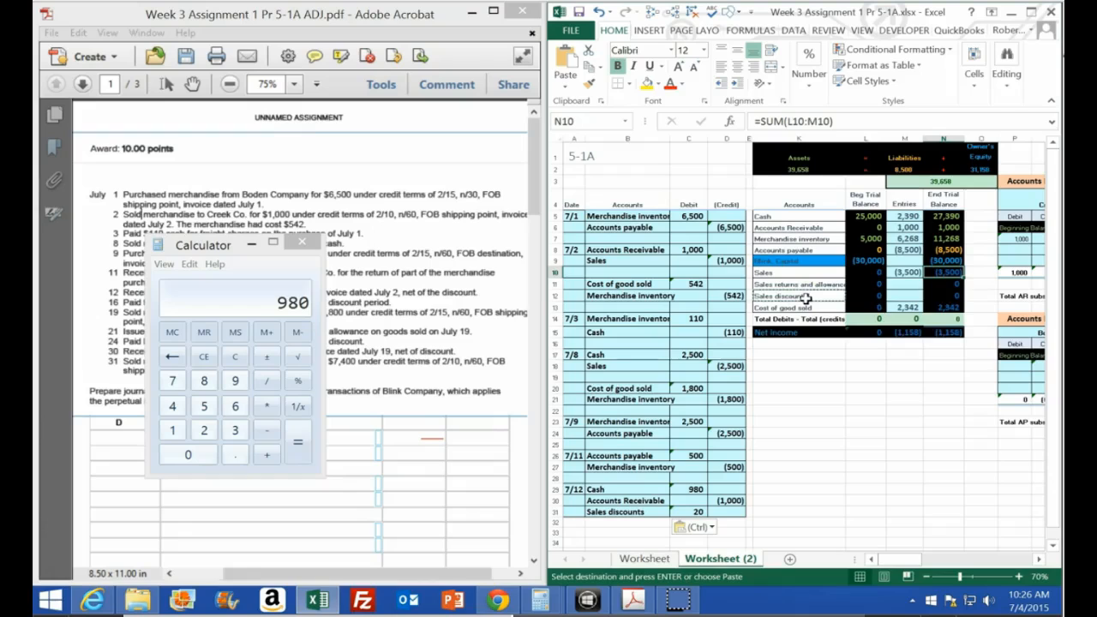
Step: Post the 7/12 cash debit to the trial balance by adding C29 to the Cash entries formula in M5
{"action": "left_click", "coordinate": [902, 217]}
{"action": "double_click", "coordinate": [902, 217]}
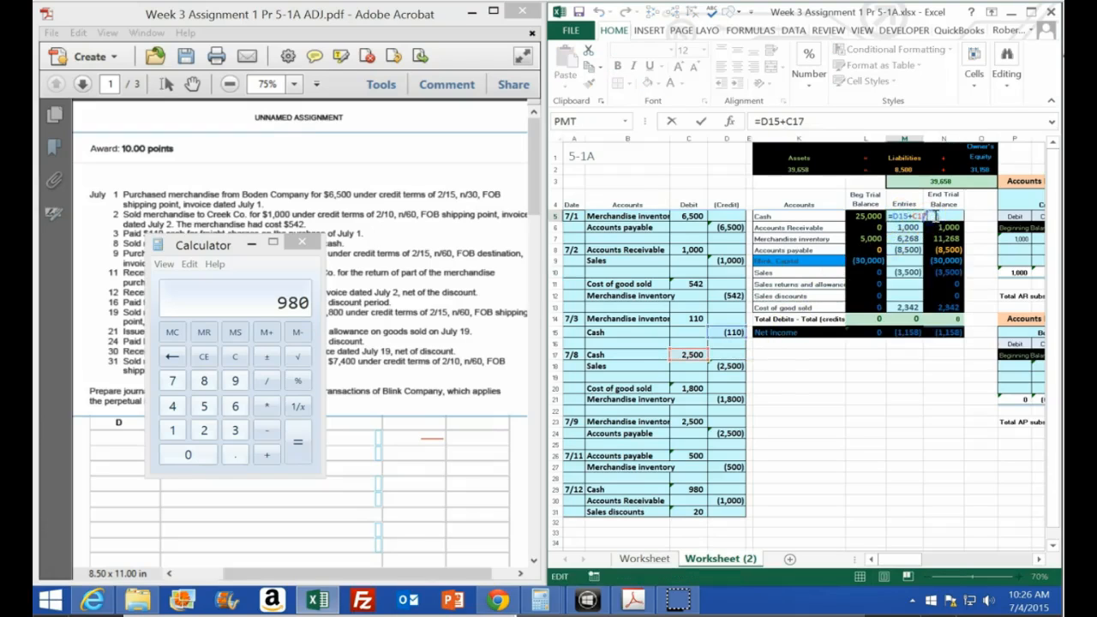
{"action": "type", "text": "+"}
{"action": "left_click", "coordinate": [696, 489]}
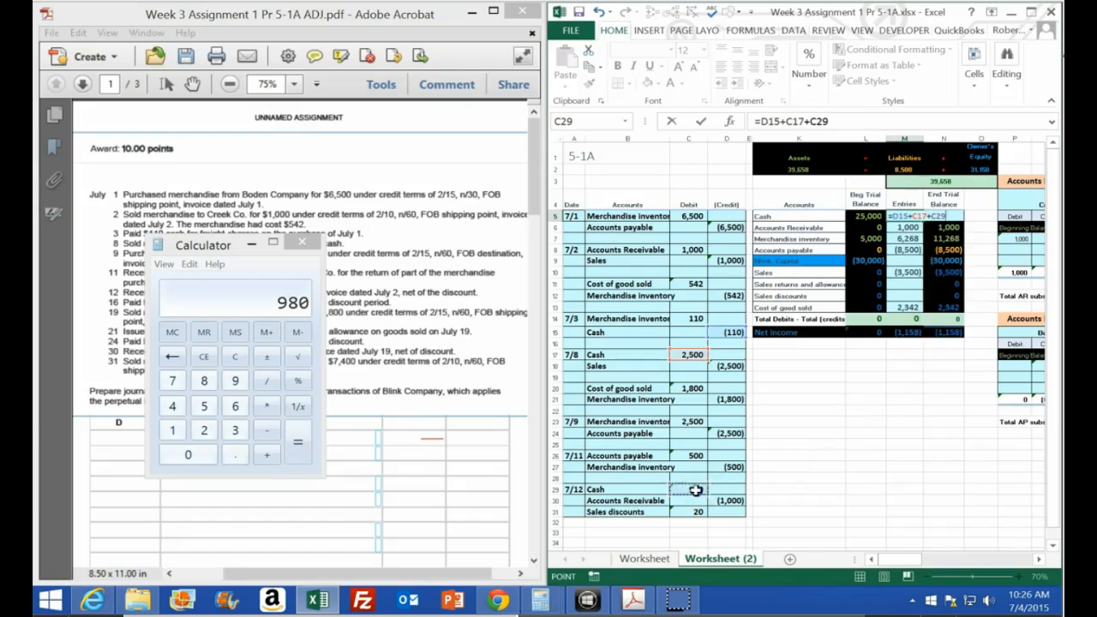
{"action": "key", "text": "Return"}
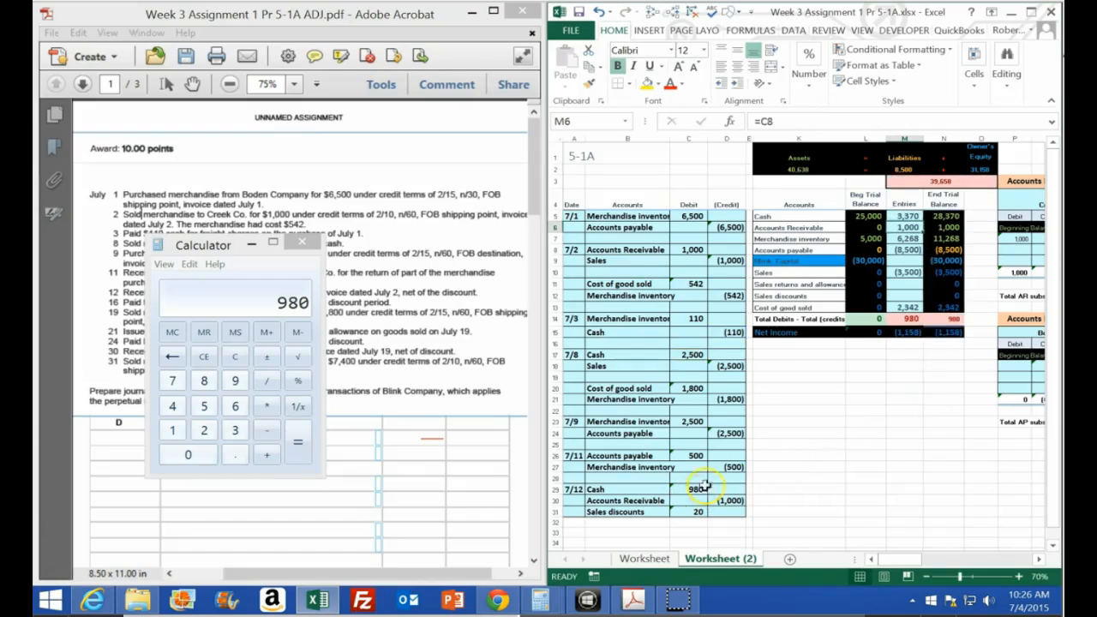
Step: Post the 7/12 accounts receivable credit to the trial balance by adding D30 to the Accounts Receivable entries formula in M6
{"action": "double_click", "coordinate": [904, 227]}
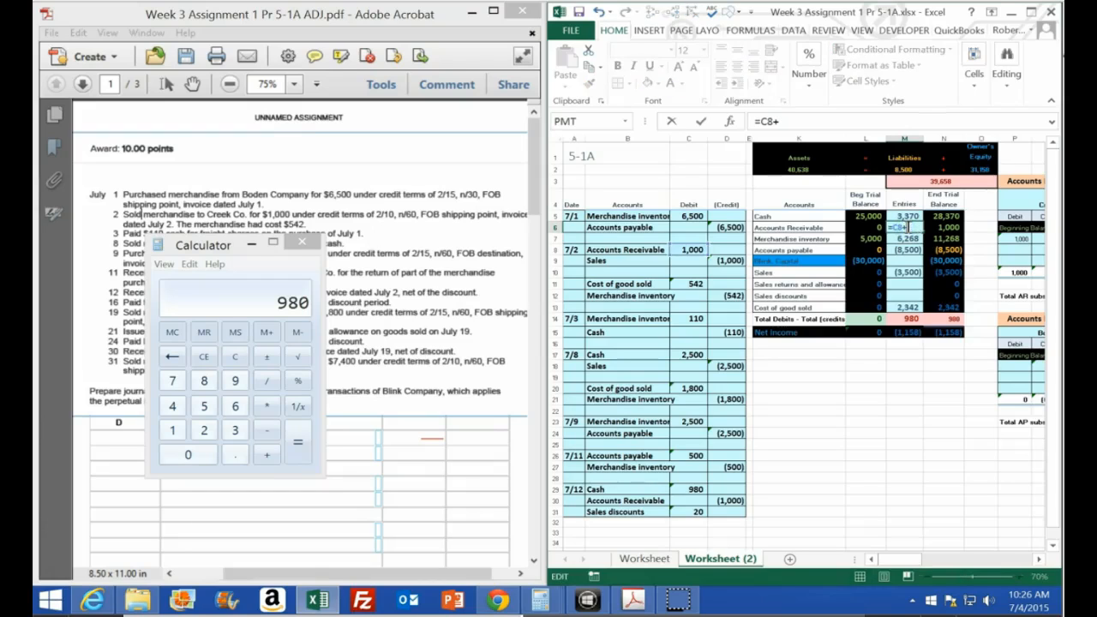
{"action": "left_click", "coordinate": [727, 501]}
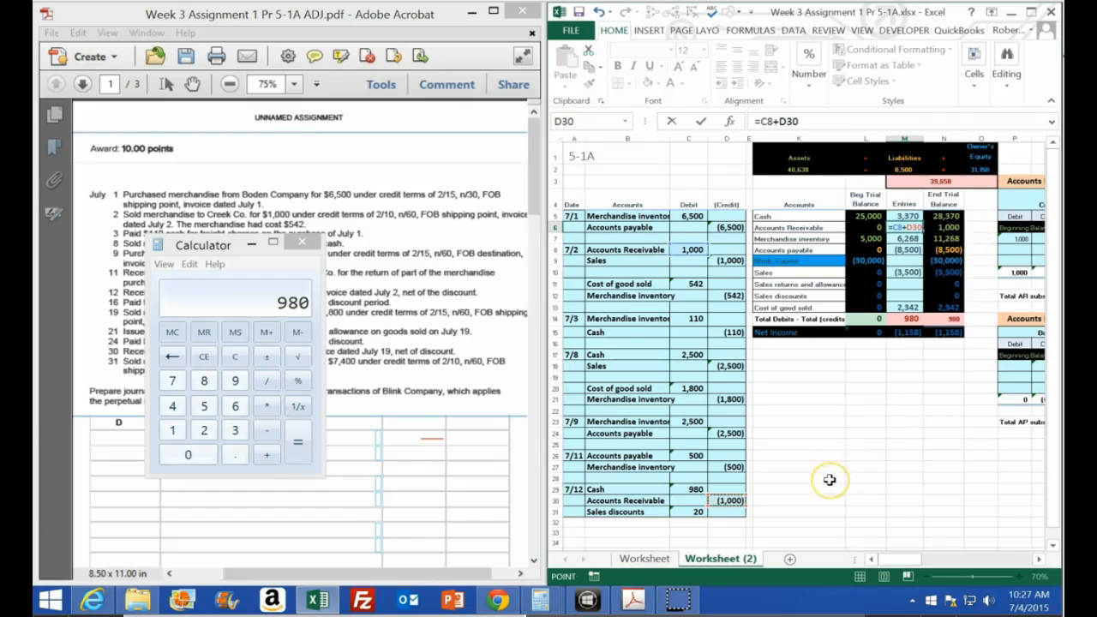
{"action": "key", "text": "Return"}
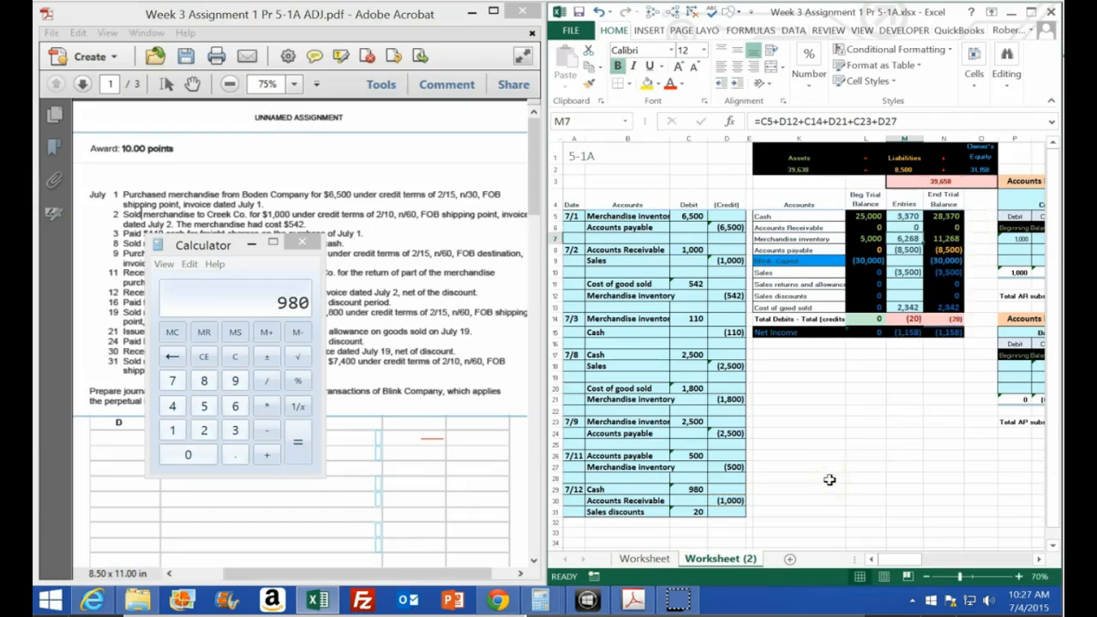
Step: Enter =C31 in M11, the Sales returns and allowances entries cell, to post the 7/12 discount debit to the trial balance
{"action": "left_click", "coordinate": [905, 286]}
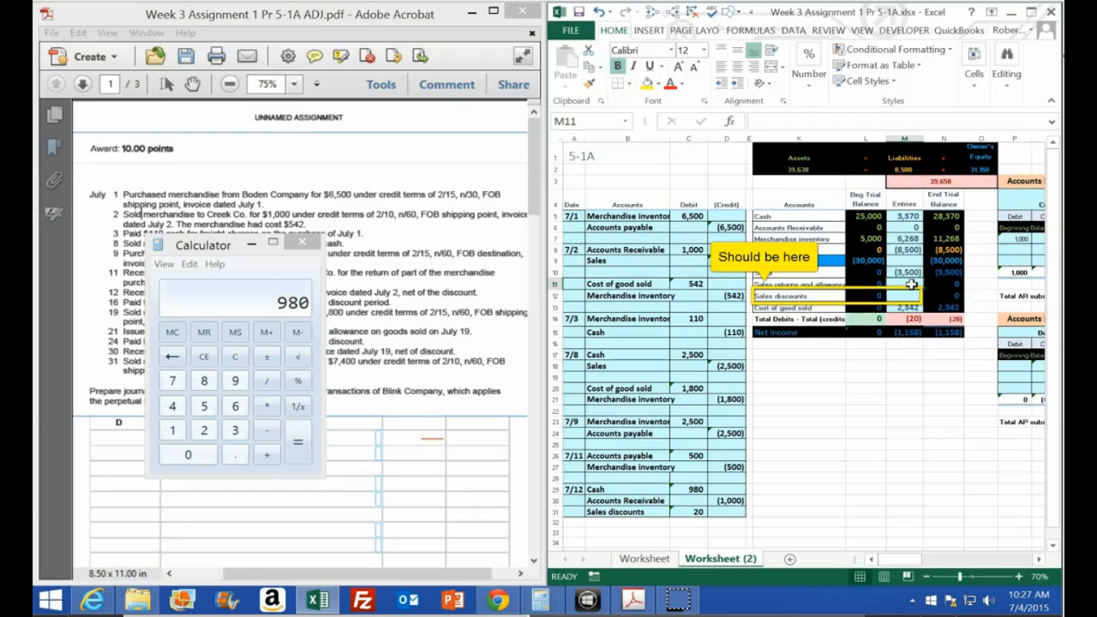
{"action": "type", "text": "="}
{"action": "left_click", "coordinate": [691, 512]}
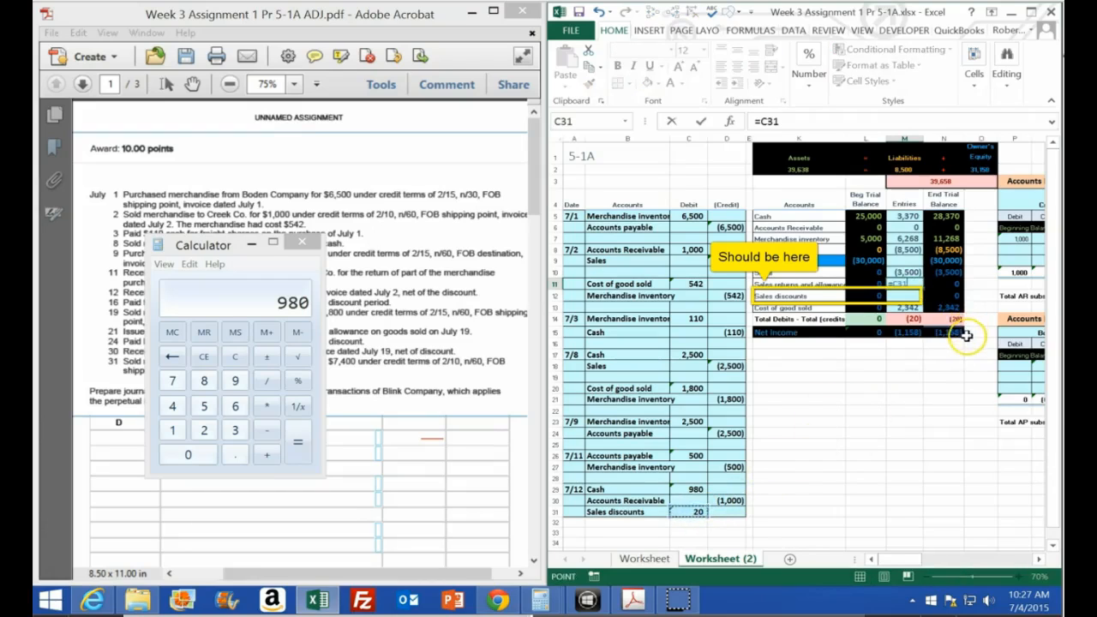
{"action": "key", "text": "Return"}
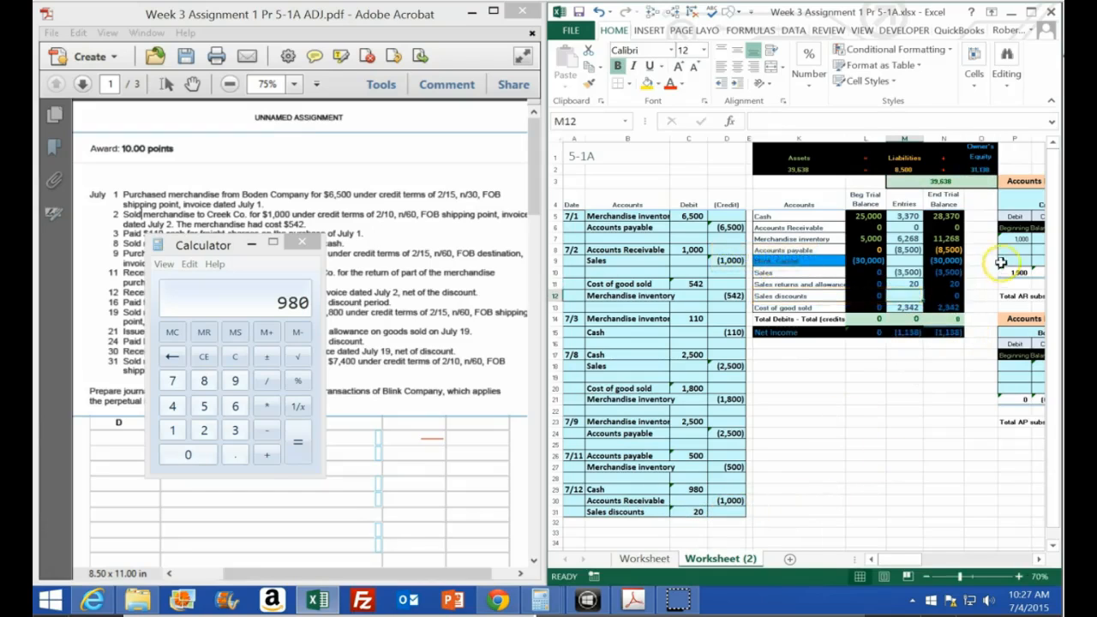
Step: Maximize the workbook and post the 7/12 collection to Creek's subsidiary ledger by entering =D30 in credit cell Q8
{"action": "left_click", "coordinate": [1028, 13]}
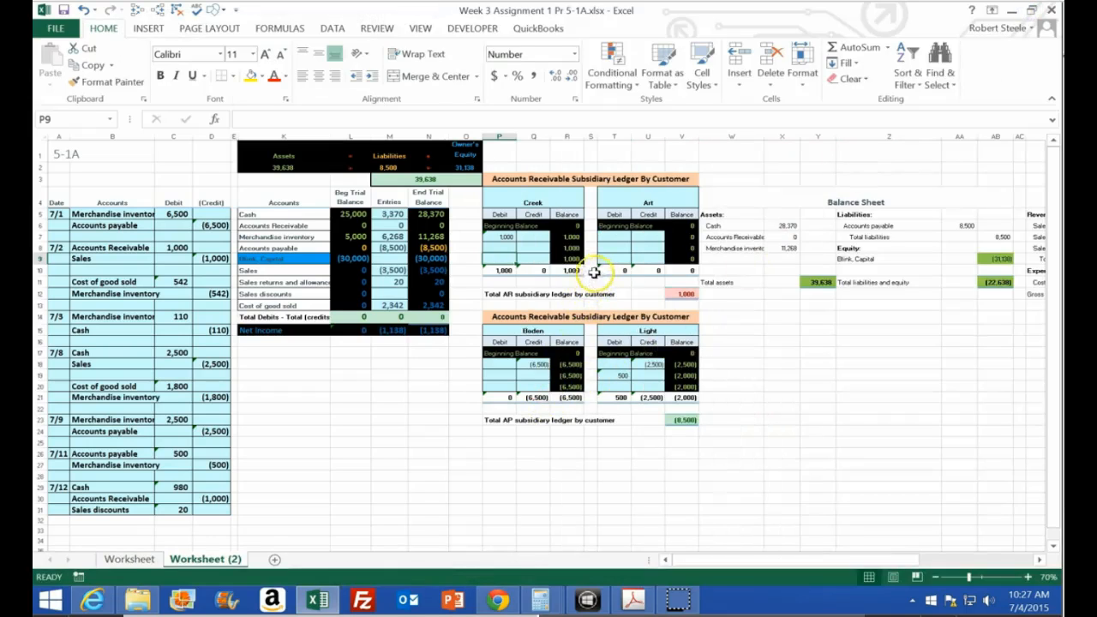
{"action": "left_click", "coordinate": [533, 246]}
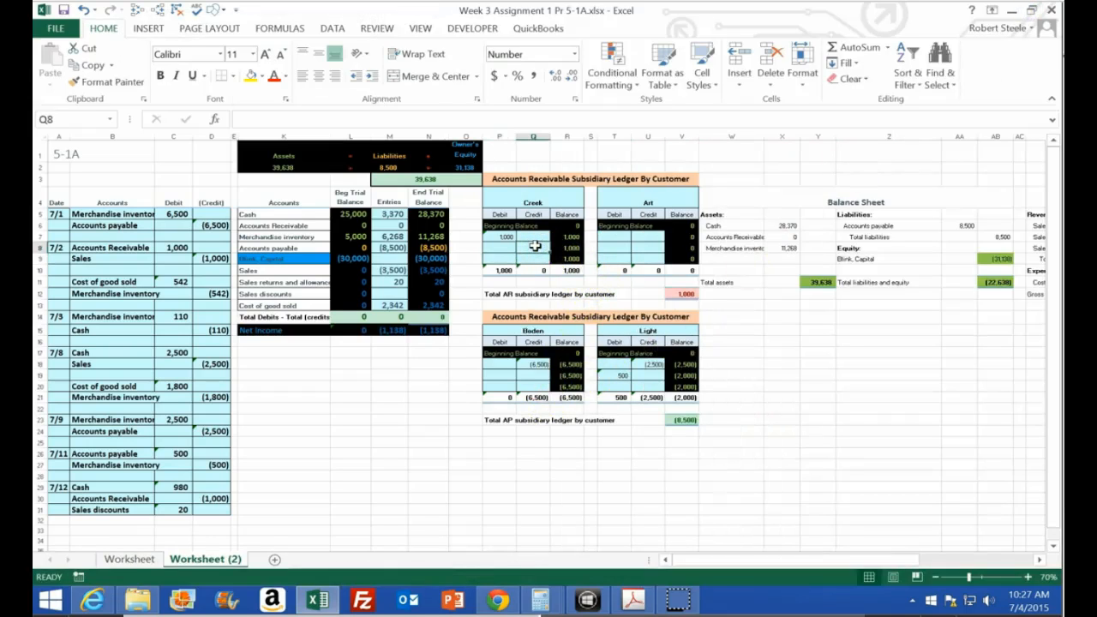
{"action": "type", "text": "="}
{"action": "left_click", "coordinate": [215, 499]}
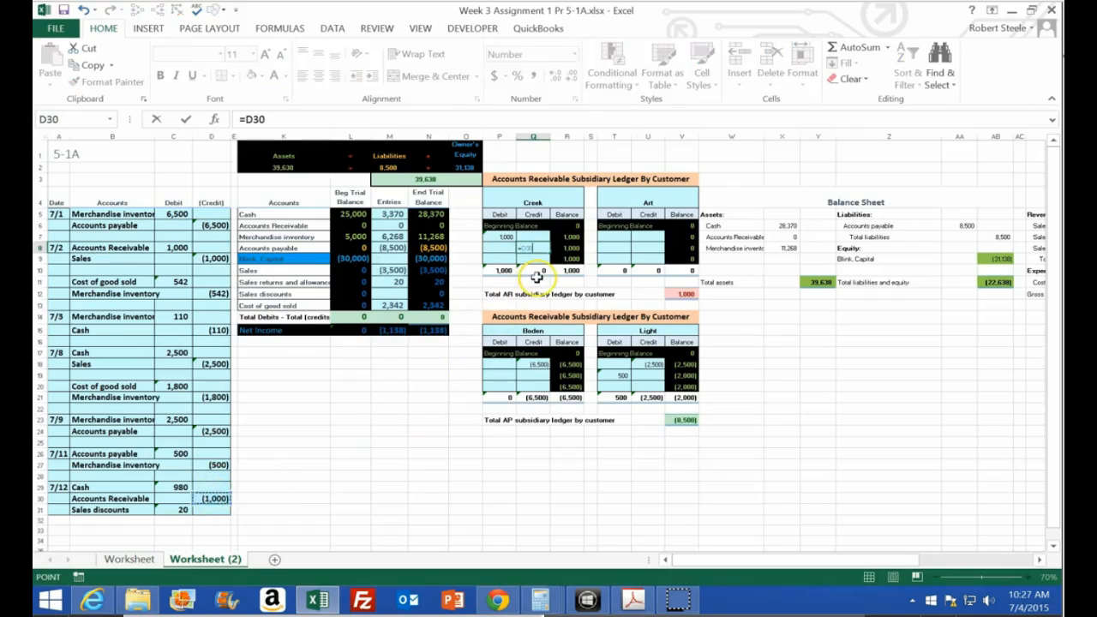
{"action": "key", "text": "Return"}
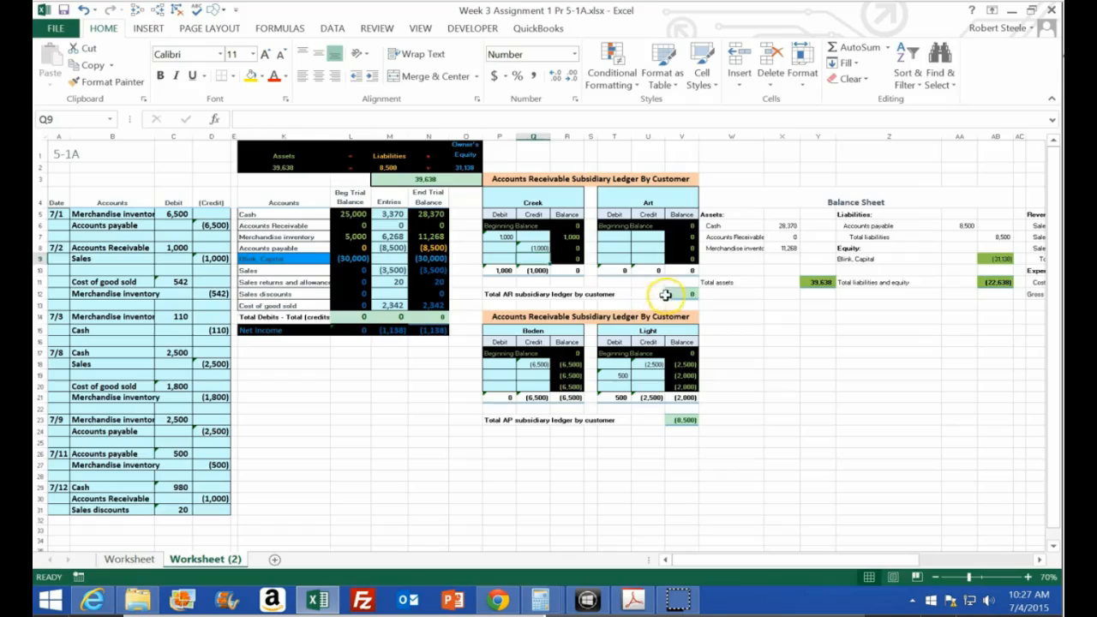
Step: Compare the ending Accounts Receivable balance in N6 with the AR subsidiary ledger total and Creek's balance in R10
{"action": "left_click", "coordinate": [433, 225]}
{"action": "left_click", "coordinate": [670, 293]}
{"action": "left_click", "coordinate": [433, 227]}
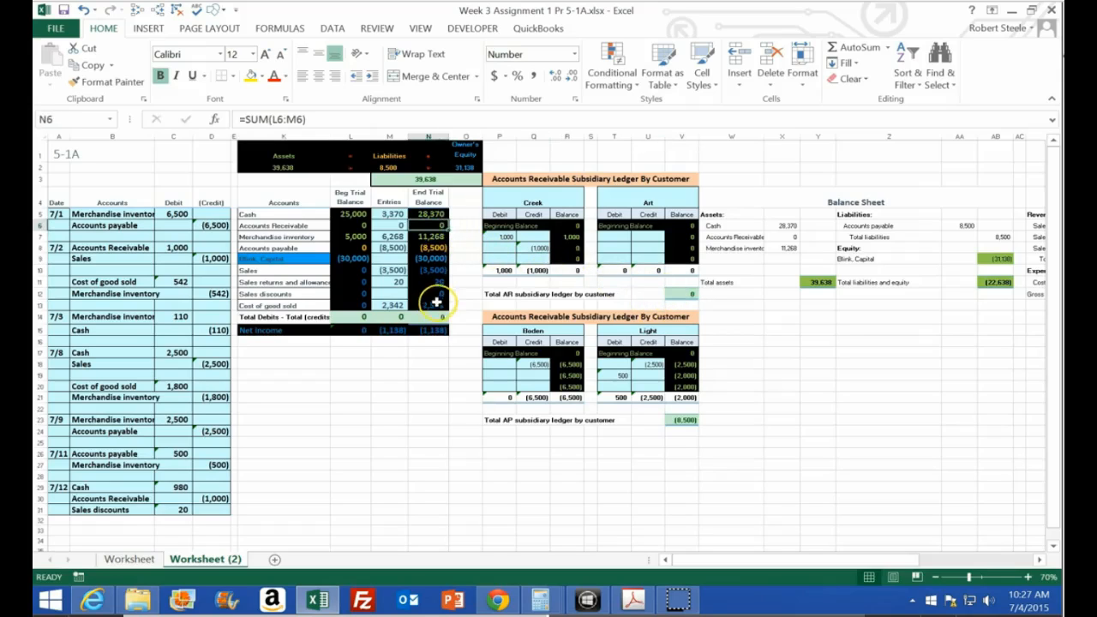
{"action": "left_click", "coordinate": [568, 271]}
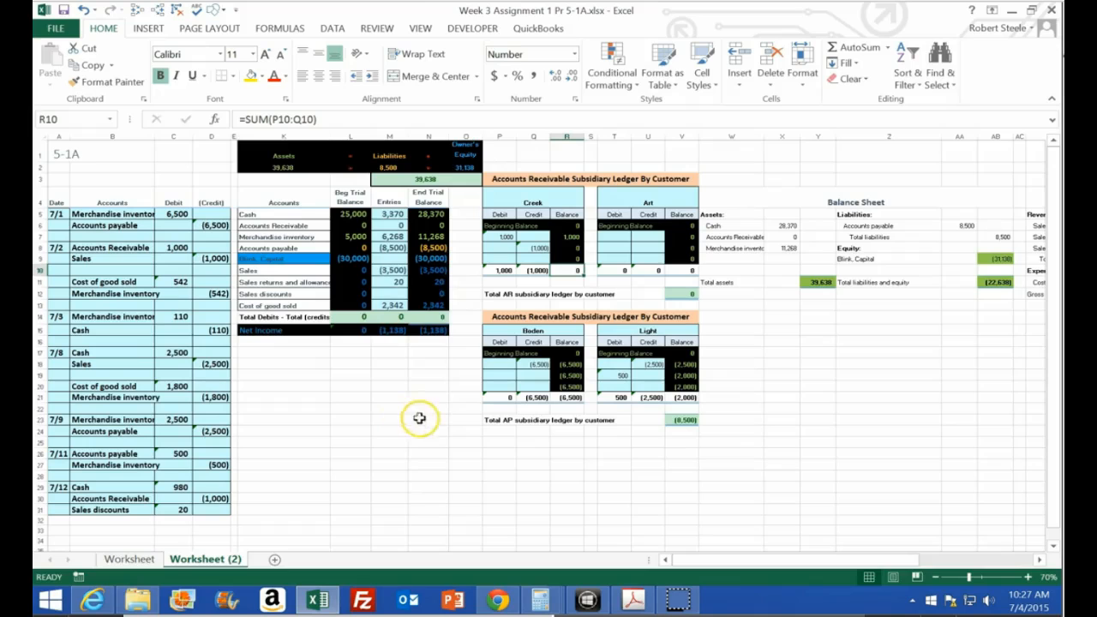
Step: Place the workbook beside the assignment PDF again and unhide the columns between D and K for the second journal section
{"action": "left_click_drag", "start_coordinate": [333, 12], "coordinate": [1059, 53]}
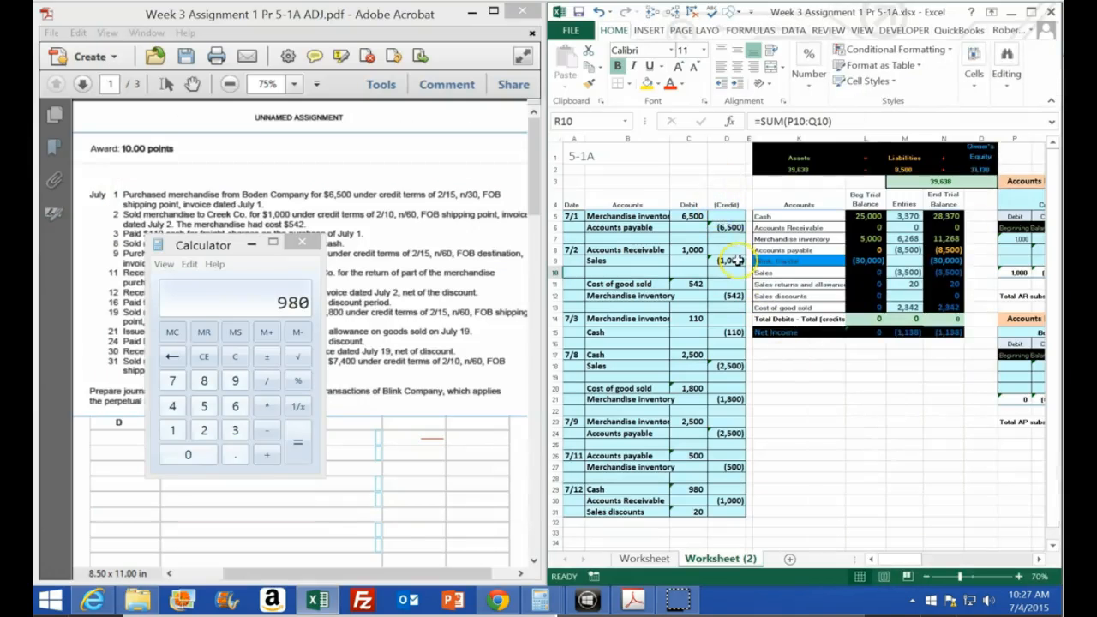
{"action": "left_click", "coordinate": [726, 138]}
{"action": "left_click_drag", "start_coordinate": [726, 140], "coordinate": [780, 142]}
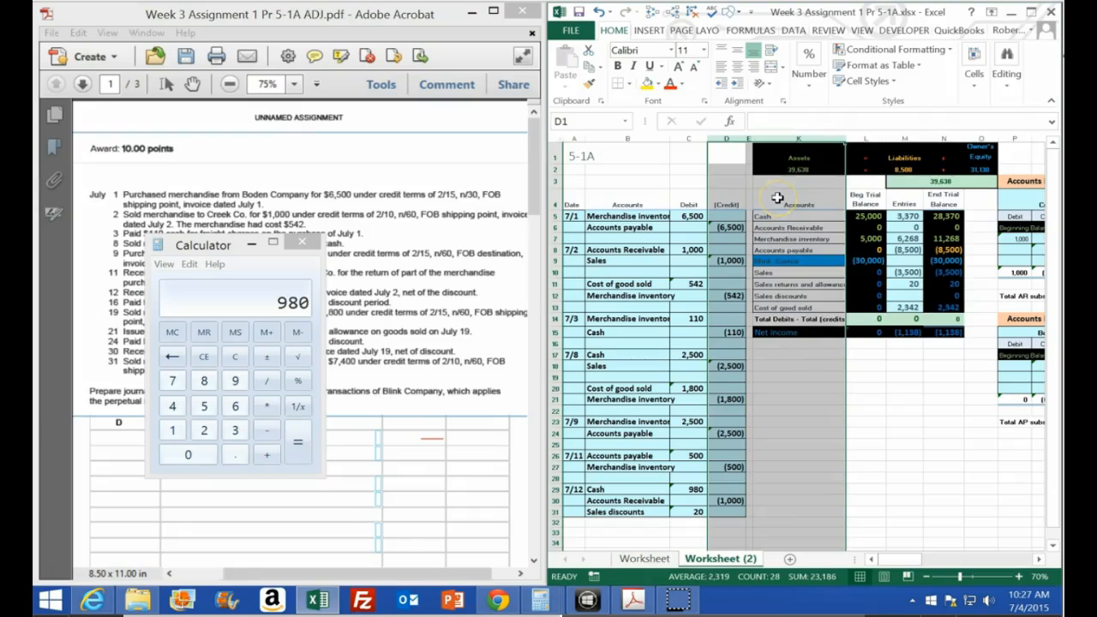
{"action": "right_click", "coordinate": [777, 198]}
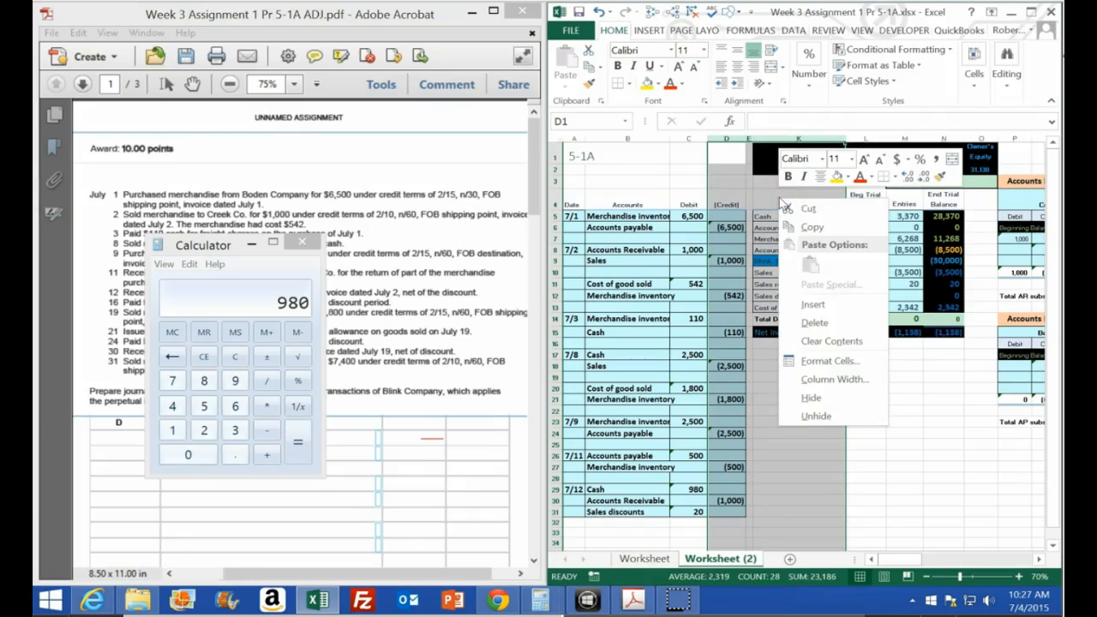
{"action": "left_click", "coordinate": [810, 415]}
{"action": "left_click", "coordinate": [805, 409]}
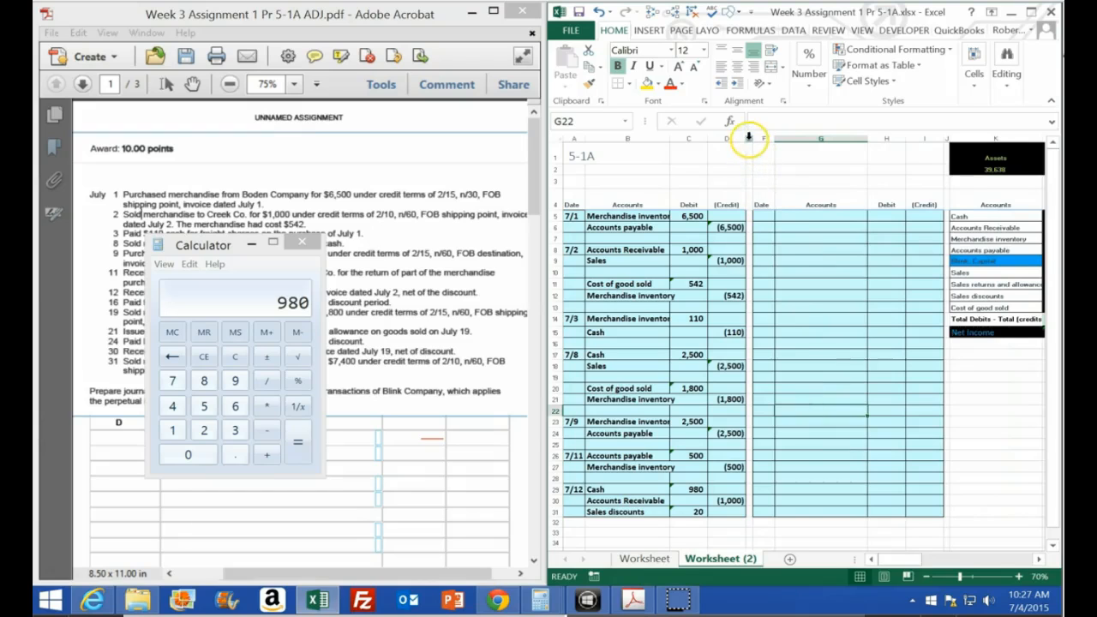
Step: Hide columns A through E, which hold the completed first journal section
{"action": "left_click_drag", "start_coordinate": [748, 137], "coordinate": [555, 152]}
{"action": "right_click", "coordinate": [605, 232]}
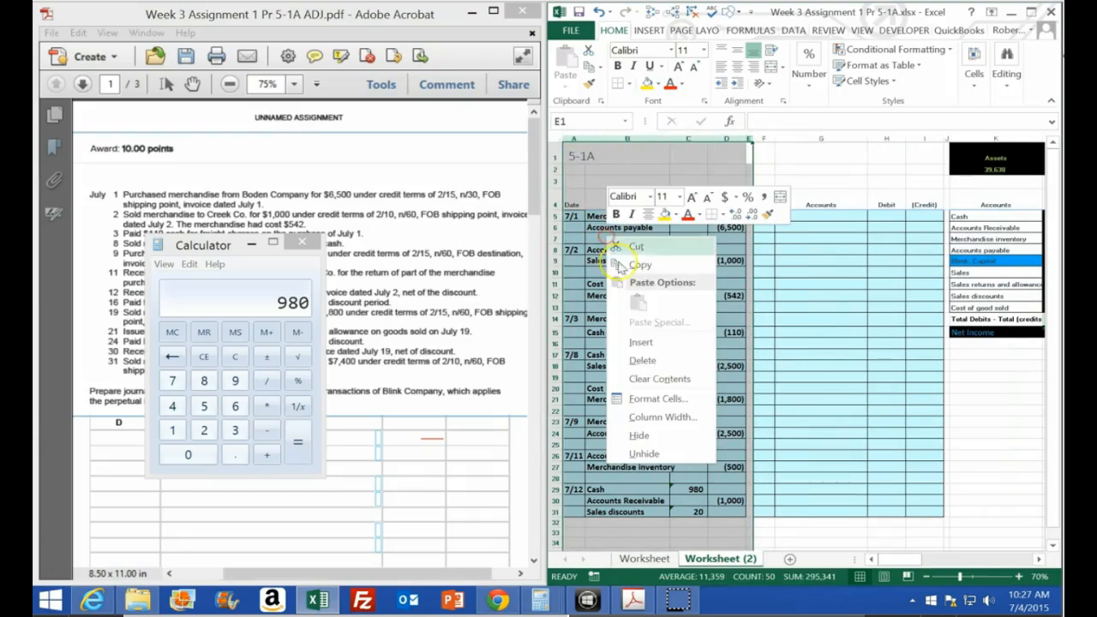
{"action": "left_click", "coordinate": [645, 436]}
Step: Enter the date 7/16 in F5 of the second journal section and close the calculator covering the assignment
{"action": "left_click", "coordinate": [572, 221]}
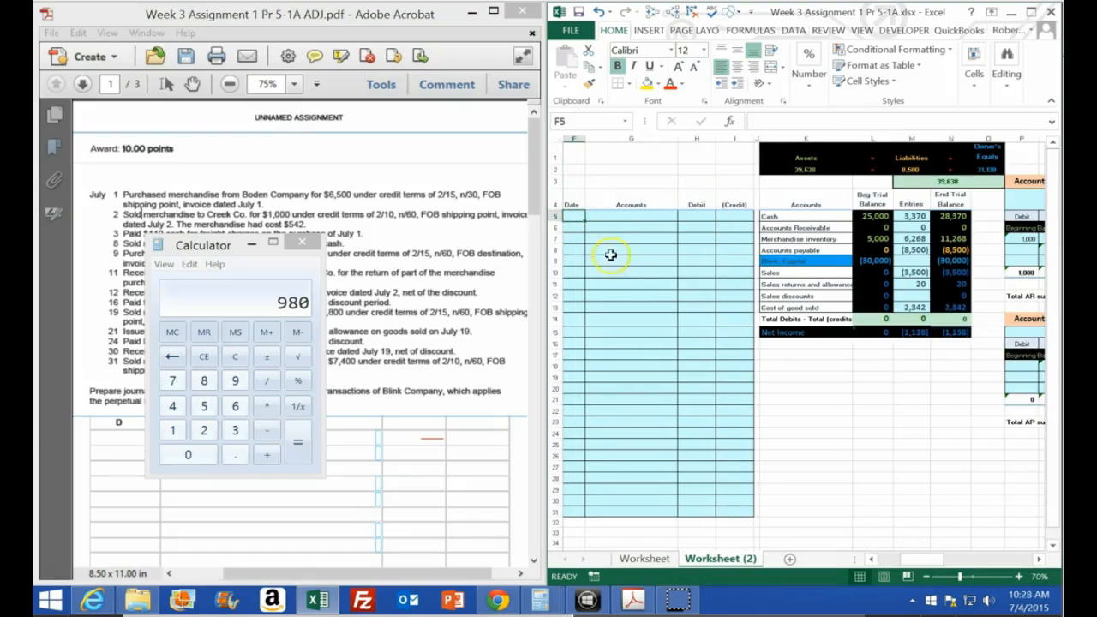
{"action": "type", "text": "7/16"}
{"action": "key", "text": "Return"}
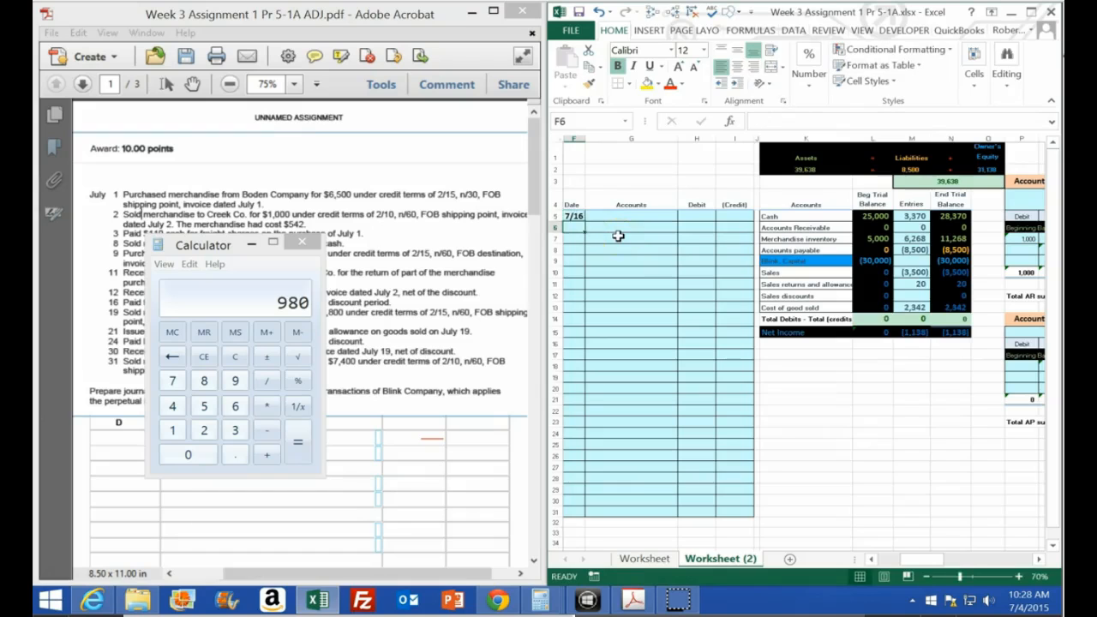
{"action": "left_click", "coordinate": [301, 243]}
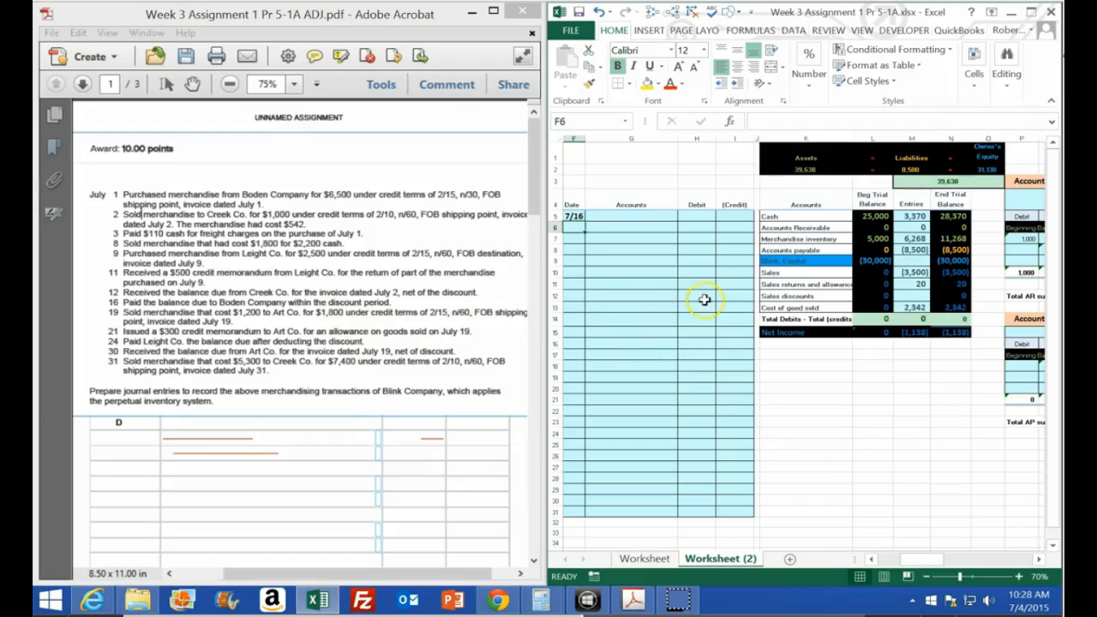
Step: Check the ending Cash balance in N5 and copy the Cash account name from K5 of the trial balance
{"action": "left_click", "coordinate": [947, 216]}
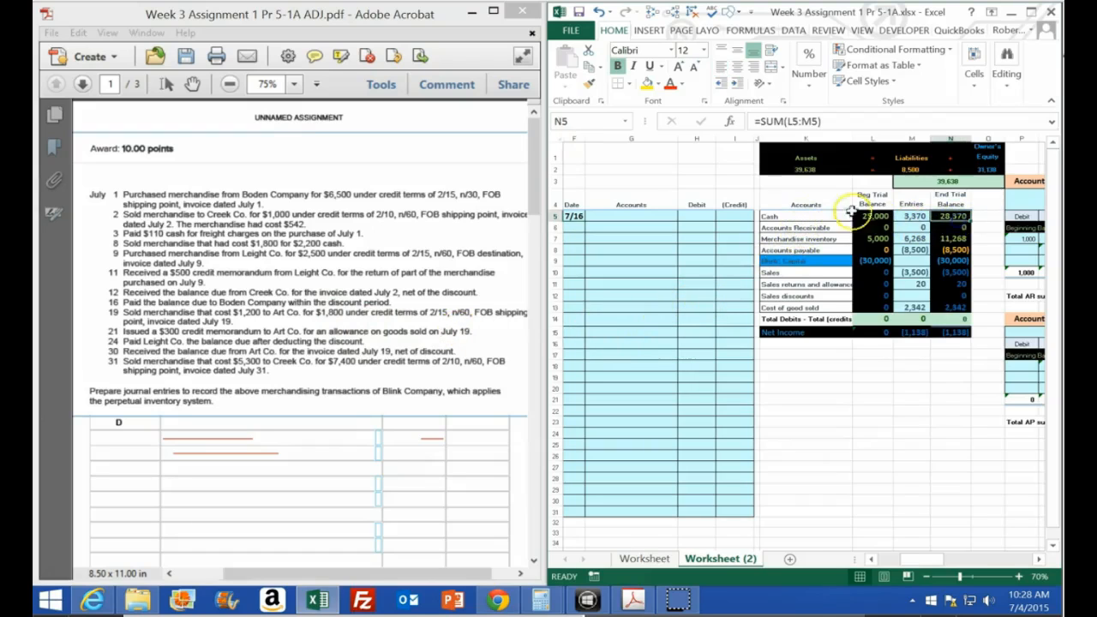
{"action": "left_click", "coordinate": [805, 216]}
{"action": "right_click", "coordinate": [806, 219]}
{"action": "left_click", "coordinate": [836, 245]}
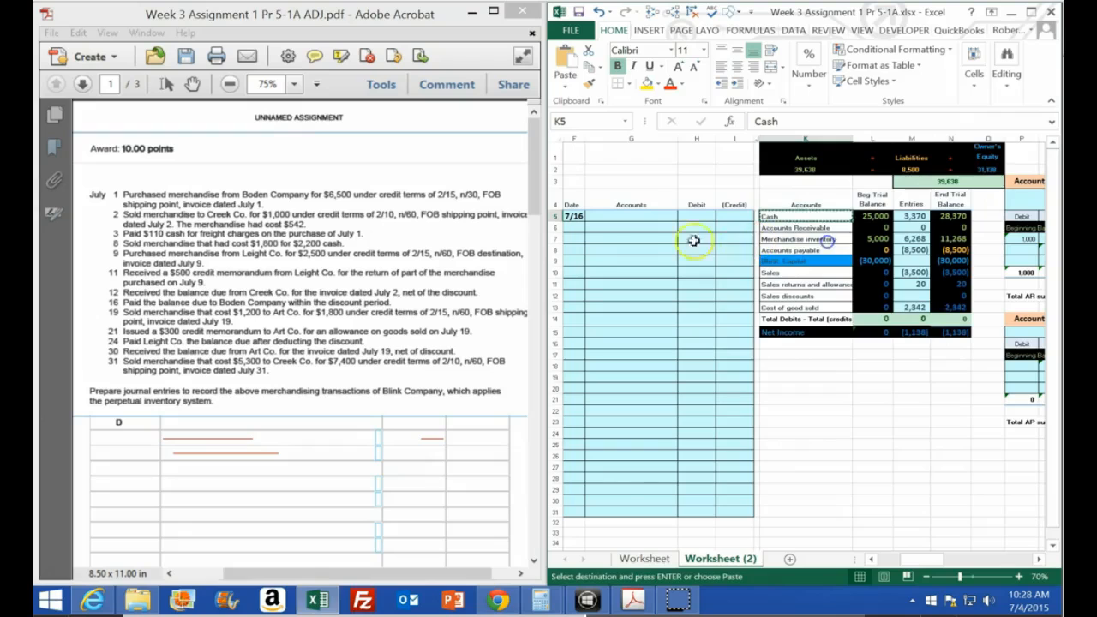
{"action": "right_click", "coordinate": [631, 243]}
{"action": "left_click", "coordinate": [685, 308]}
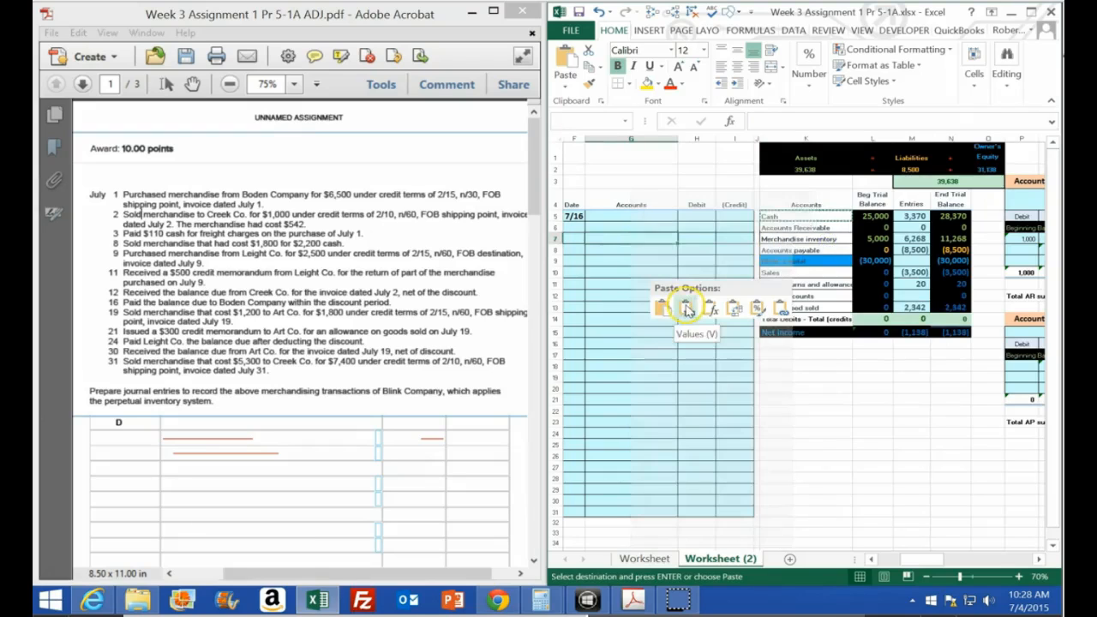
{"action": "left_click", "coordinate": [687, 318]}
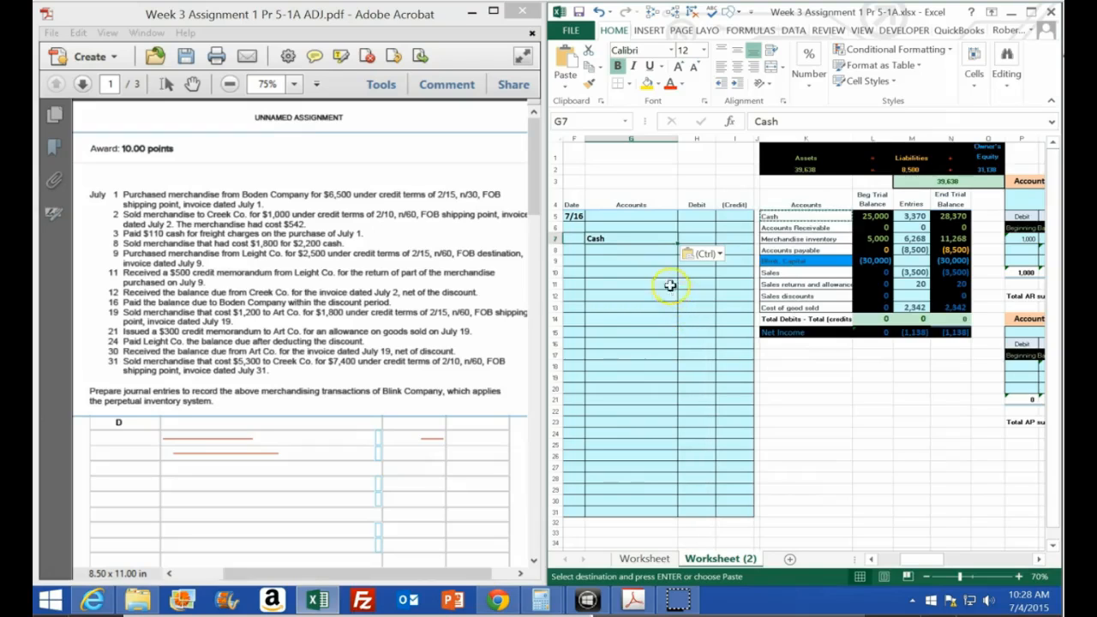
{"action": "left_click", "coordinate": [599, 12]}
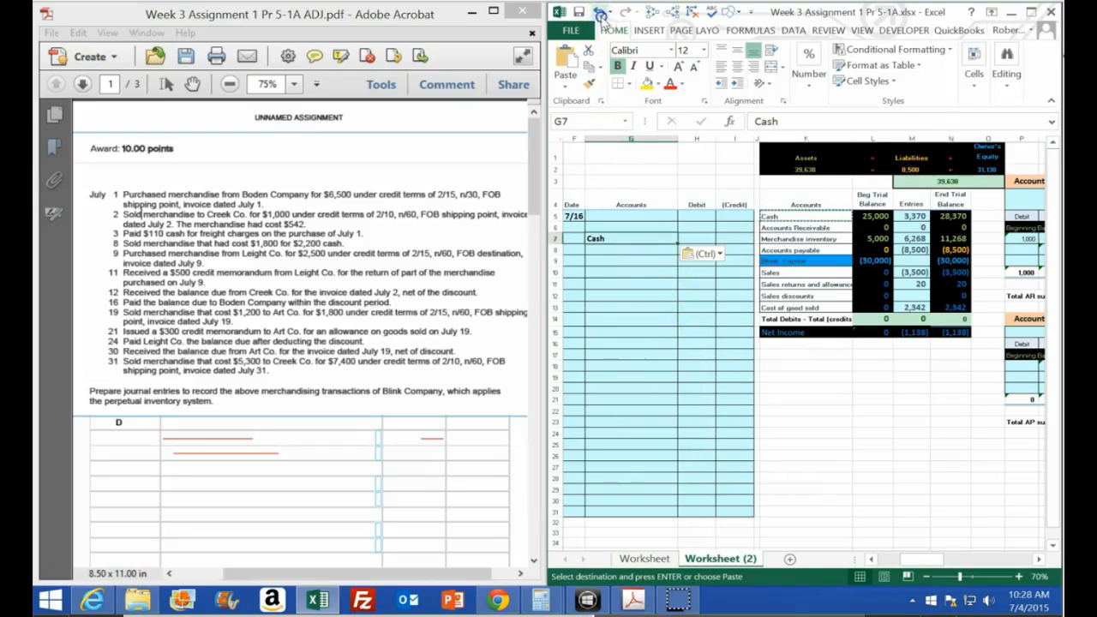
Step: Paste the copied Cash account name as values into G6 for the 7/16 credit line
{"action": "right_click", "coordinate": [610, 227]}
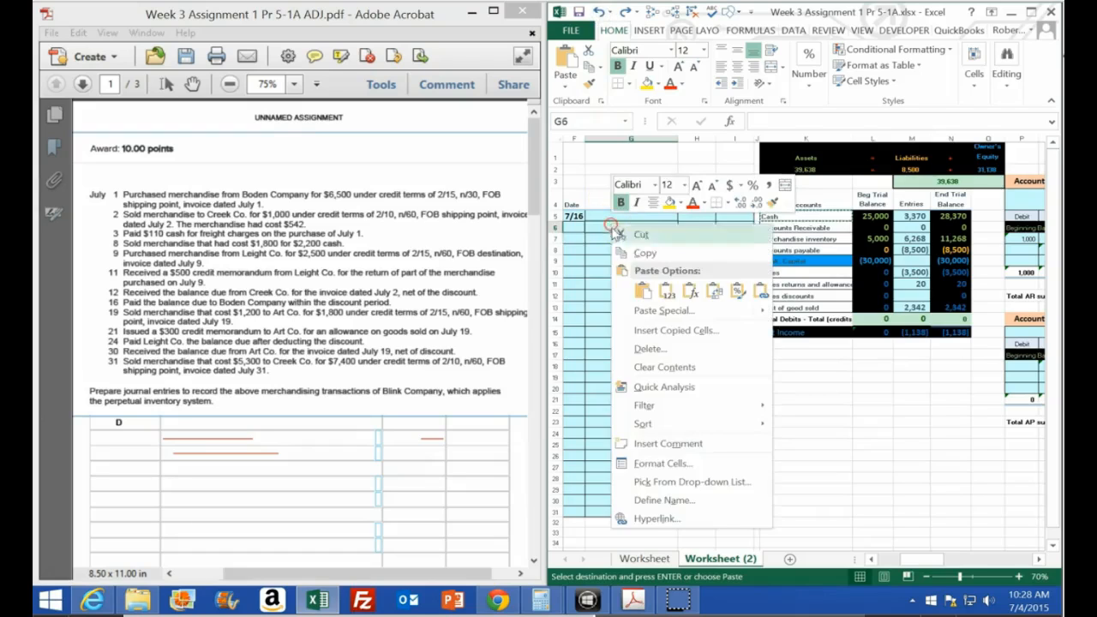
{"action": "left_click", "coordinate": [665, 291]}
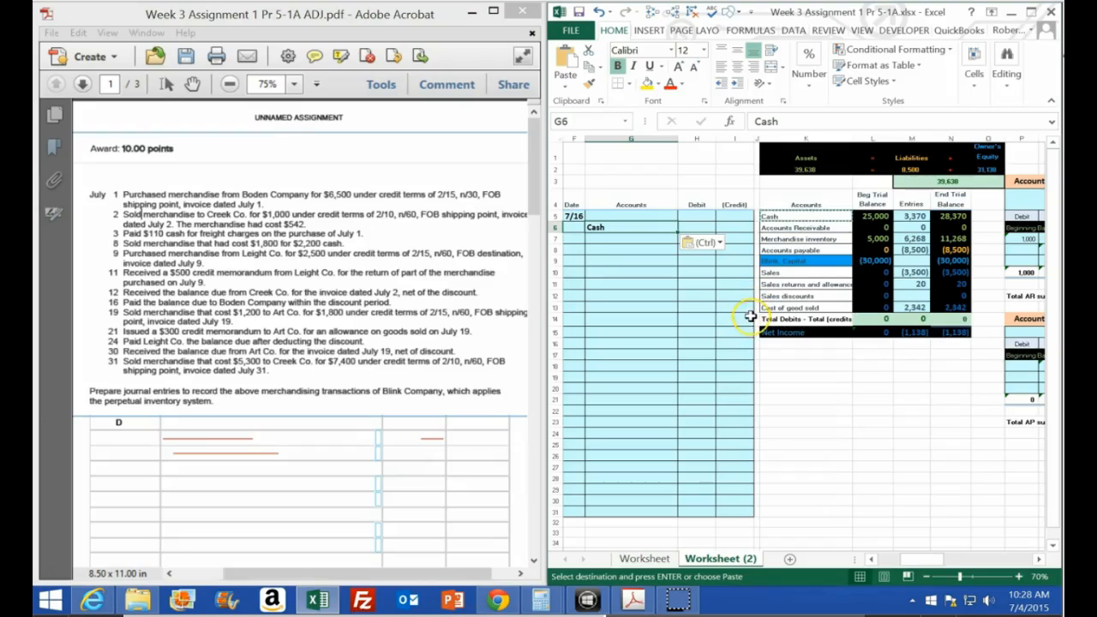
Step: Check the ending Accounts payable balance in N8 and copy the Accounts payable account name from K8 into G5 as values
{"action": "left_click", "coordinate": [784, 251]}
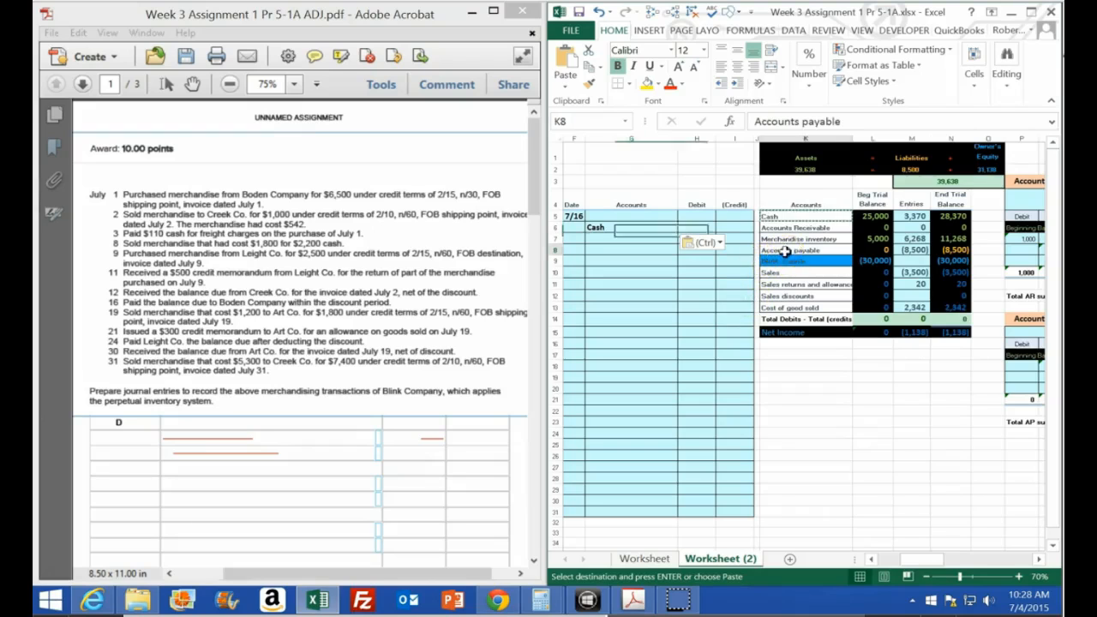
{"action": "left_click", "coordinate": [941, 250]}
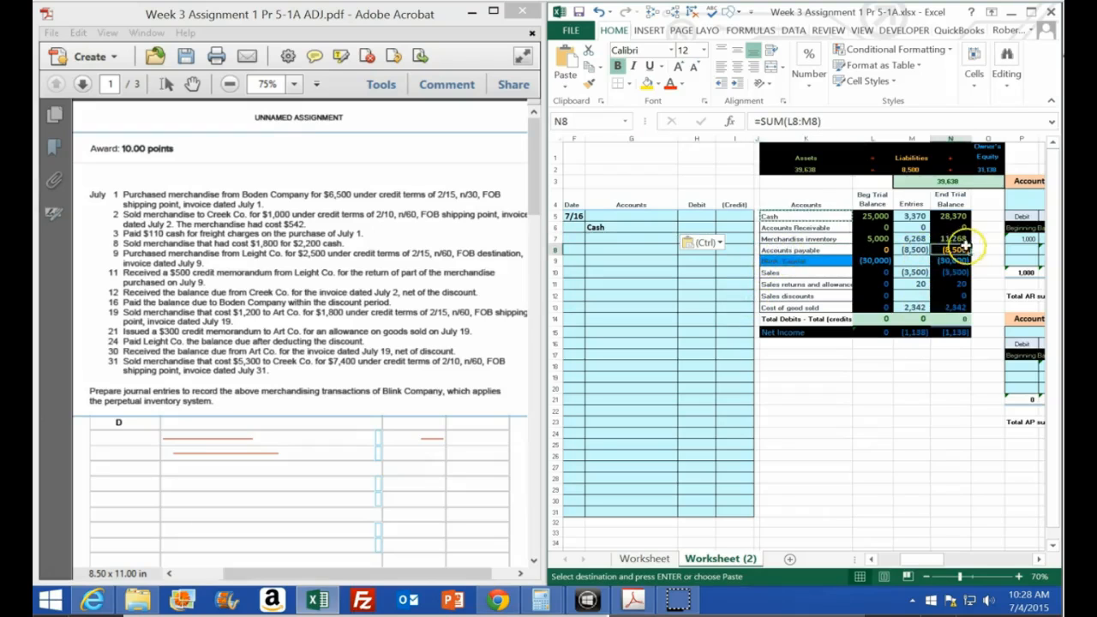
{"action": "left_click", "coordinate": [836, 249]}
{"action": "right_click", "coordinate": [836, 249]}
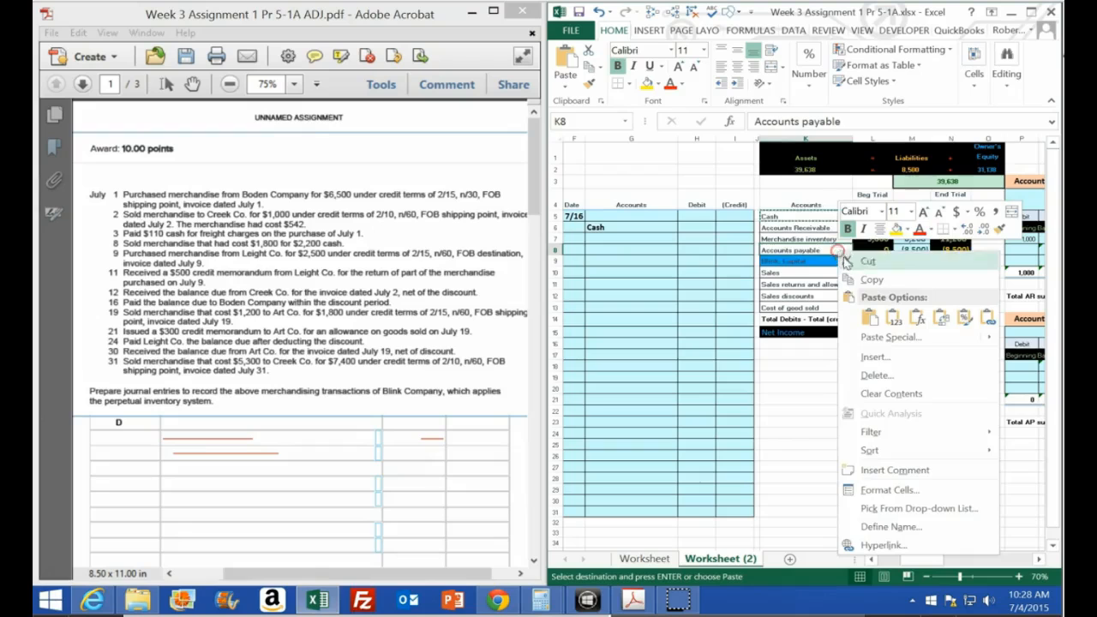
{"action": "key", "text": "Escape"}
{"action": "left_click", "coordinate": [617, 215]}
{"action": "right_click", "coordinate": [617, 215]}
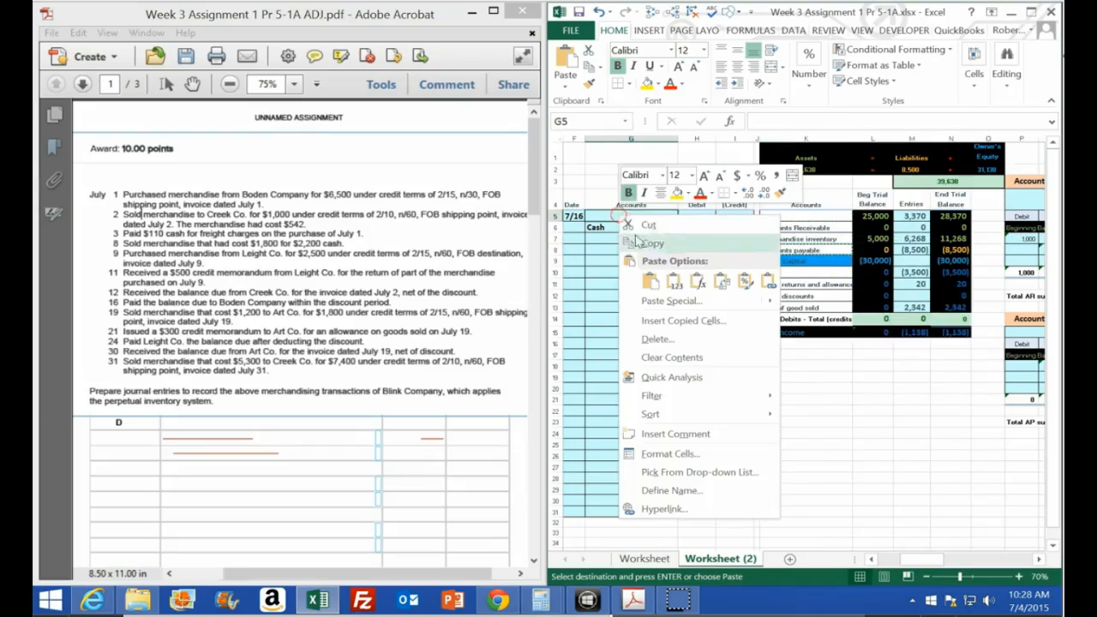
{"action": "left_click", "coordinate": [674, 278]}
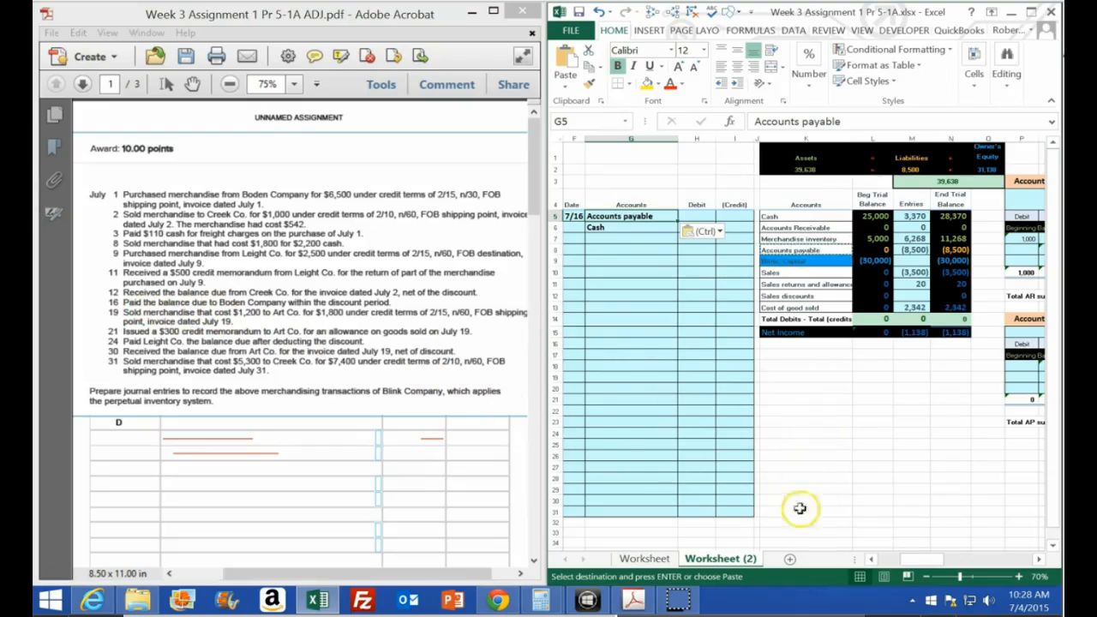
Step: Check Boden's balance in R20 of the subsidiary ledger and bring up Calculator over the assignment document
{"action": "left_click_drag", "start_coordinate": [907, 560], "coordinate": [931, 561]}
{"action": "left_click", "coordinate": [805, 388]}
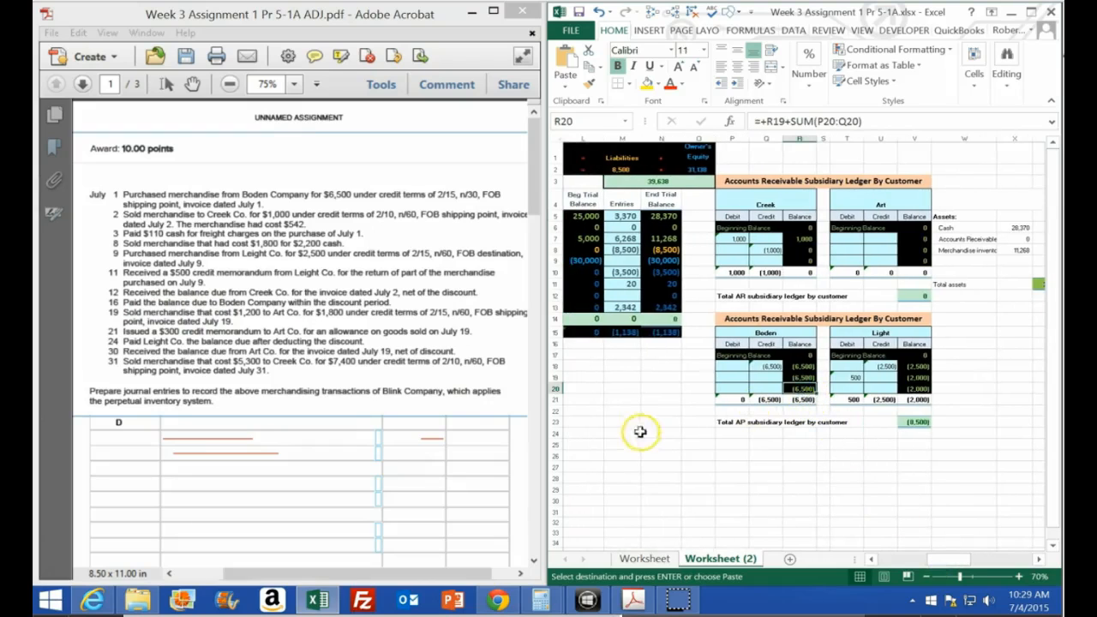
{"action": "mouse_move", "coordinate": [542, 603]}
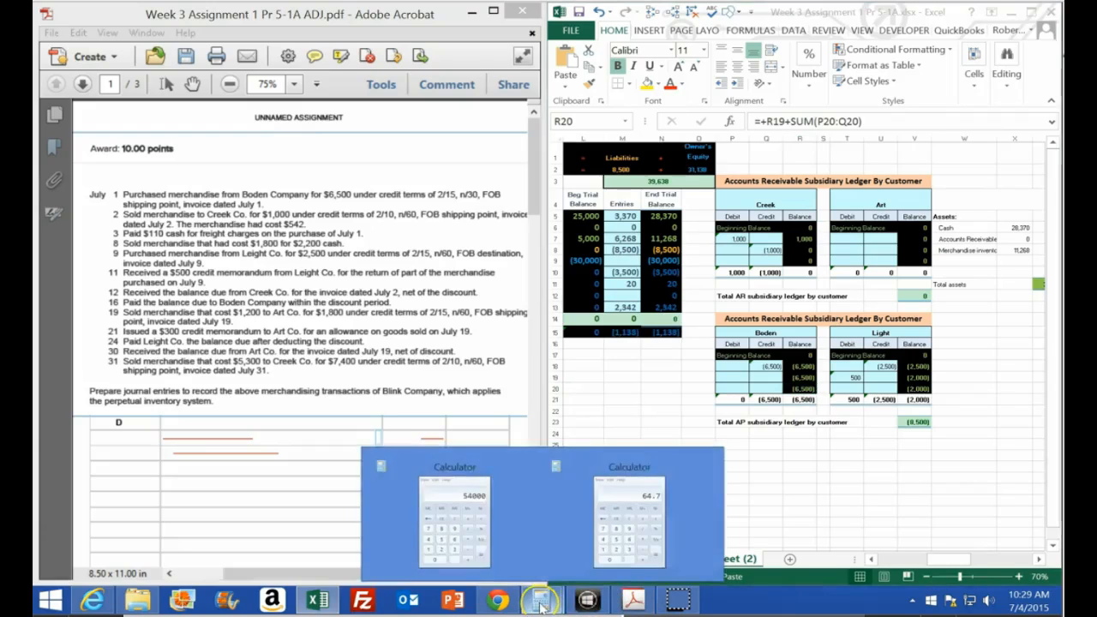
{"action": "left_click", "coordinate": [620, 536]}
{"action": "left_click_drag", "start_coordinate": [708, 269], "coordinate": [272, 229]}
Step: Calculate the discounted Boden payment in Calculator as 6500 minus 130
{"action": "left_click", "coordinate": [300, 339]}
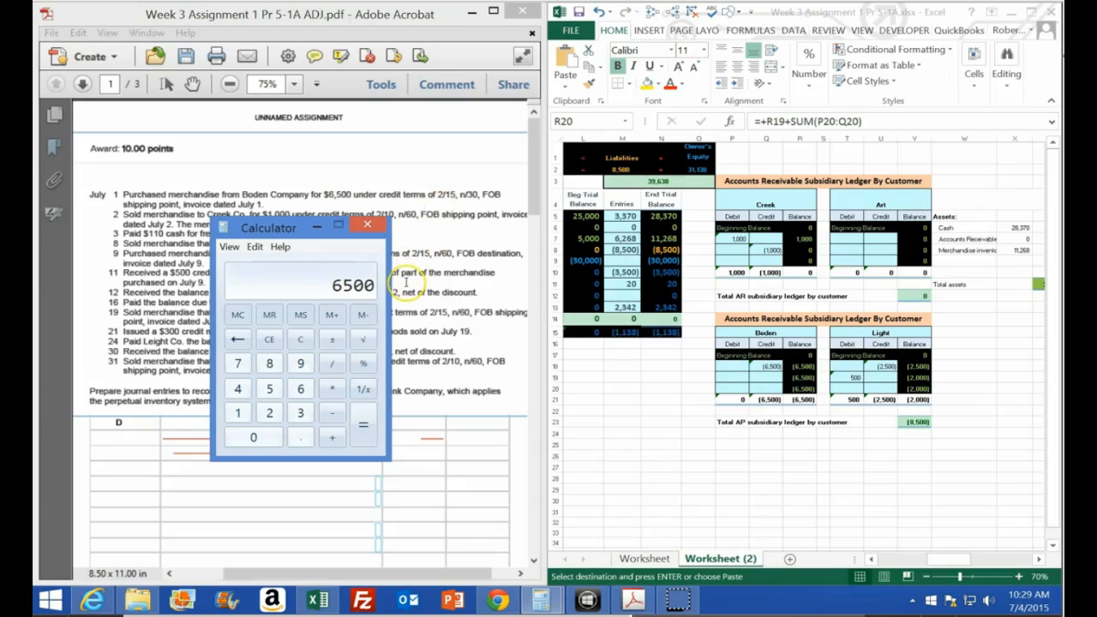
{"action": "key", "text": "Return"}
{"action": "left_click", "coordinate": [301, 340]}
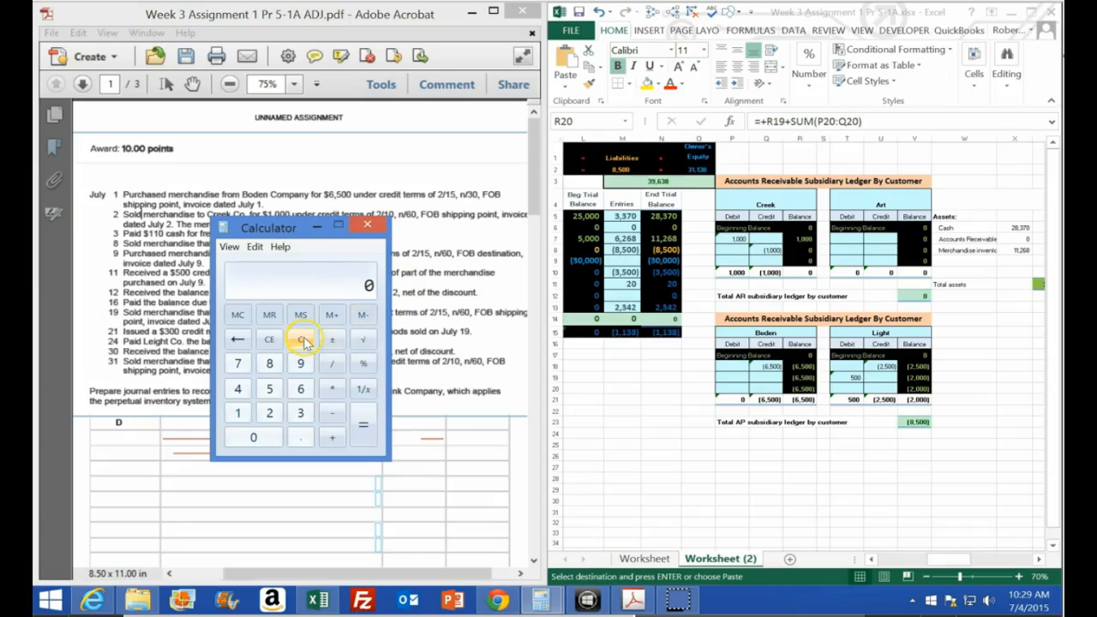
{"action": "type", "text": "6500 - 130"}
{"action": "key", "text": "Return"}
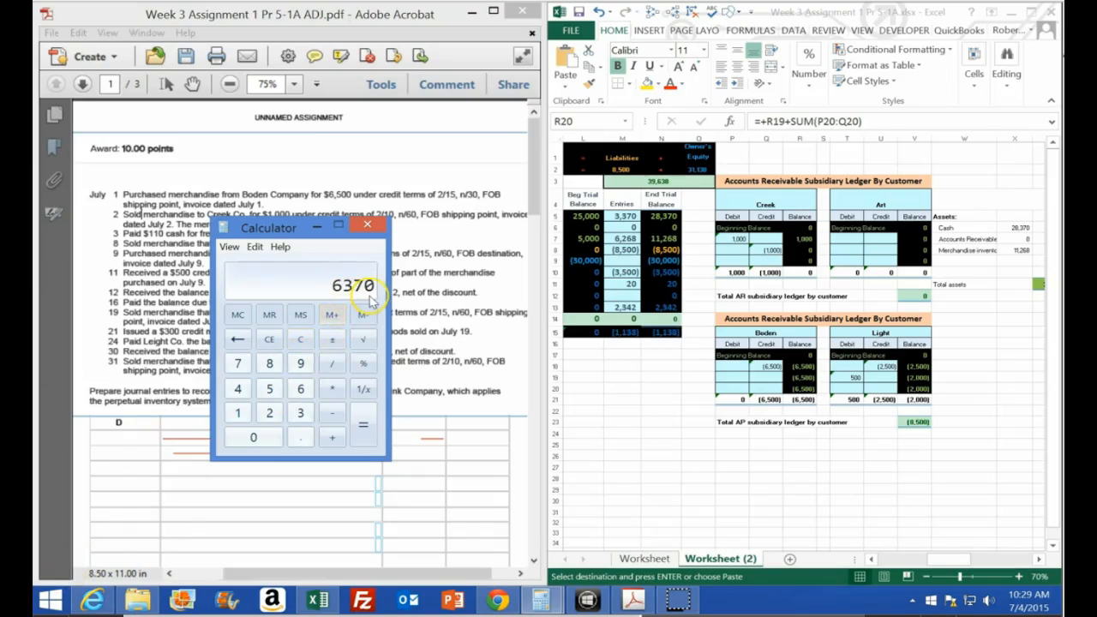
Step: Recalculate the Boden payment by subtracting .02 from 1 and multiplying the result by 6500
{"action": "left_click", "coordinate": [300, 339]}
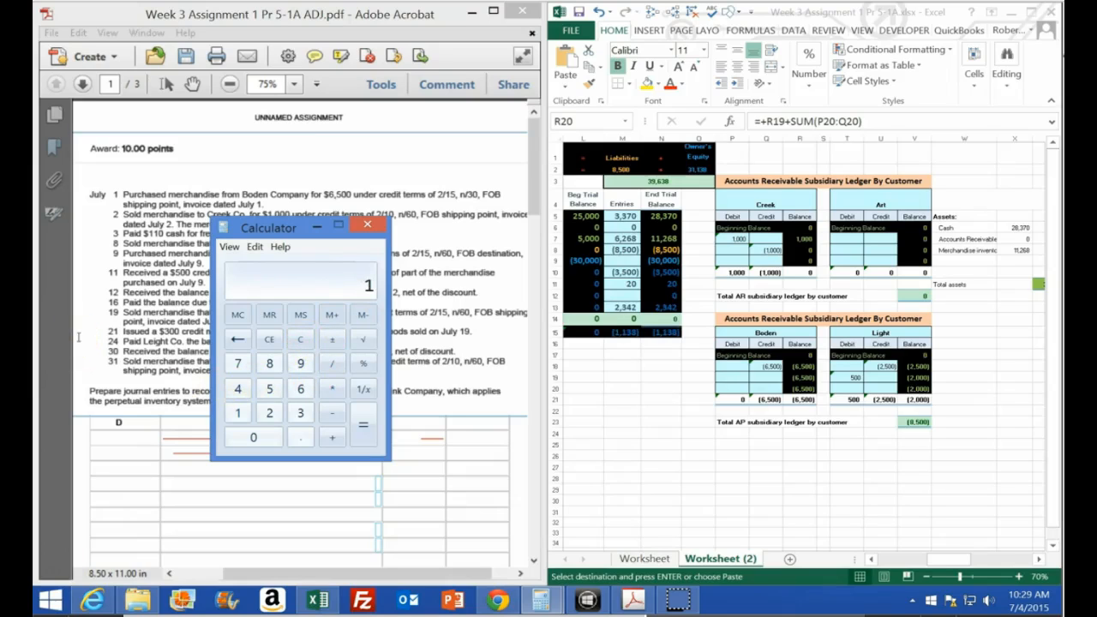
{"action": "type", "text": ".02"}
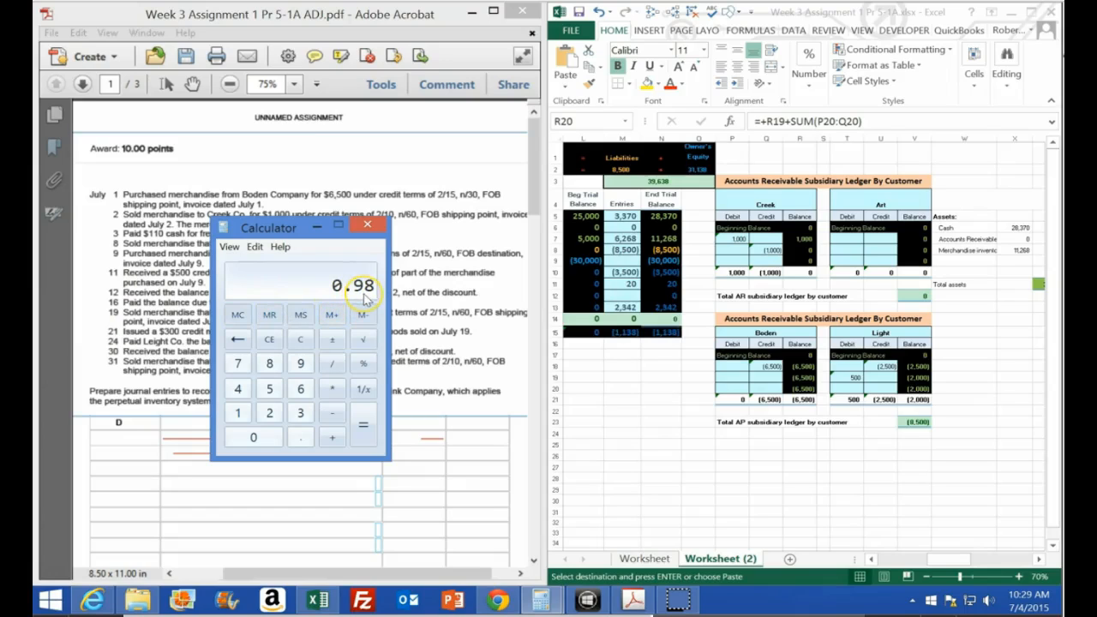
{"action": "type", "text": "6500"}
{"action": "key", "text": "Return"}
Step: Switch back to a maximized Excel window and enter -6500*.98 as the 7/16 Cash credit in I6
{"action": "left_click", "coordinate": [1027, 15]}
{"action": "left_click", "coordinate": [426, 320]}
{"action": "key", "text": "Left"}
{"action": "key", "text": "Left"}
{"action": "key", "text": "Left"}
{"action": "key", "text": "Left"}
{"action": "key", "text": "Left"}
{"action": "key", "text": "Left"}
{"action": "key", "text": "Left"}
{"action": "key", "text": "Left"}
{"action": "key", "text": "Left"}
{"action": "key", "text": "Left"}
{"action": "key", "text": "Left"}
{"action": "key", "text": "Left"}
{"action": "key", "text": "Left"}
{"action": "key", "text": "Left"}
{"action": "key", "text": "Left"}
{"action": "key", "text": "Left"}
{"action": "key", "text": "Left"}
{"action": "key", "text": "Right"}
{"action": "key", "text": "Up"}
{"action": "key", "text": "Up"}
{"action": "key", "text": "Up"}
{"action": "key", "text": "Up"}
{"action": "key", "text": "Up"}
{"action": "key", "text": "Up"}
{"action": "key", "text": "Up"}
{"action": "key", "text": "Up"}
{"action": "key", "text": "Right"}
{"action": "key", "text": "Right"}
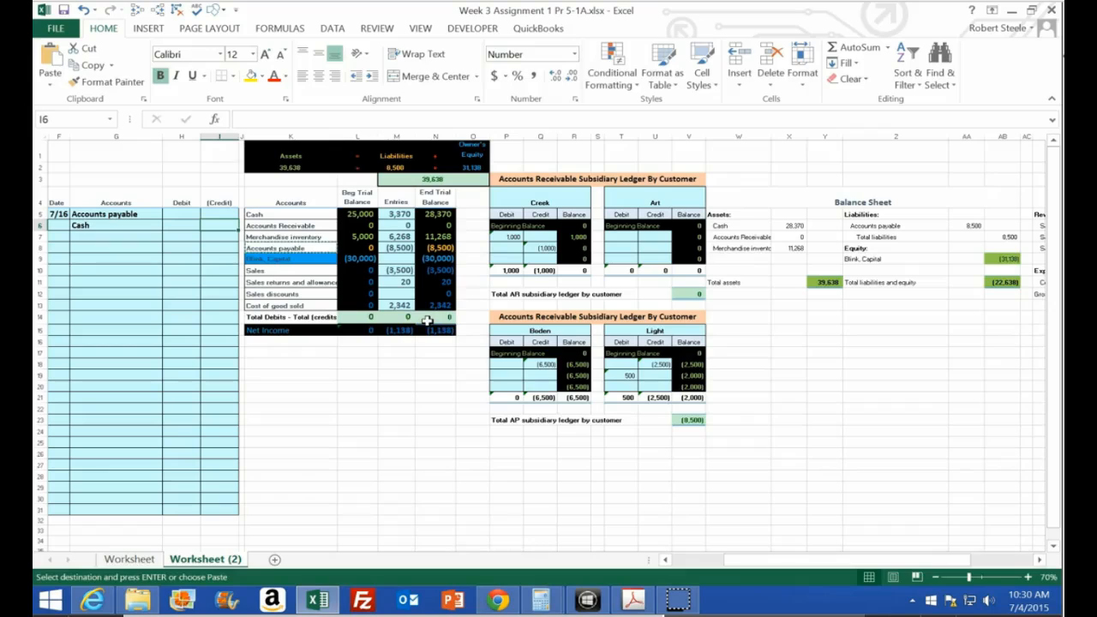
{"action": "type", "text": "-6500*.98"}
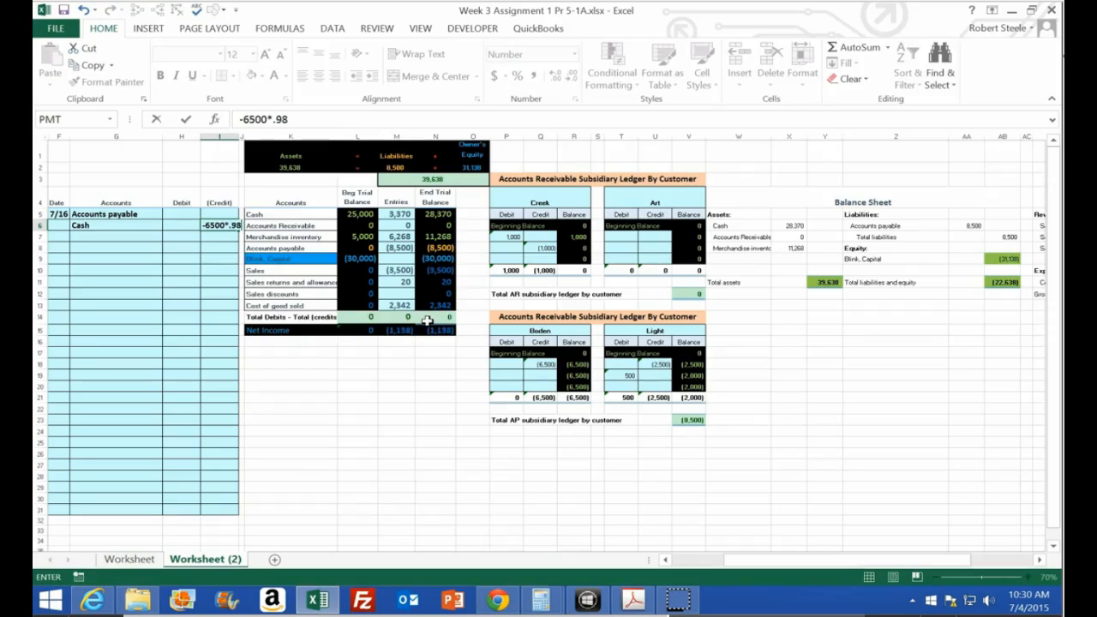
{"action": "key", "text": "Return"}
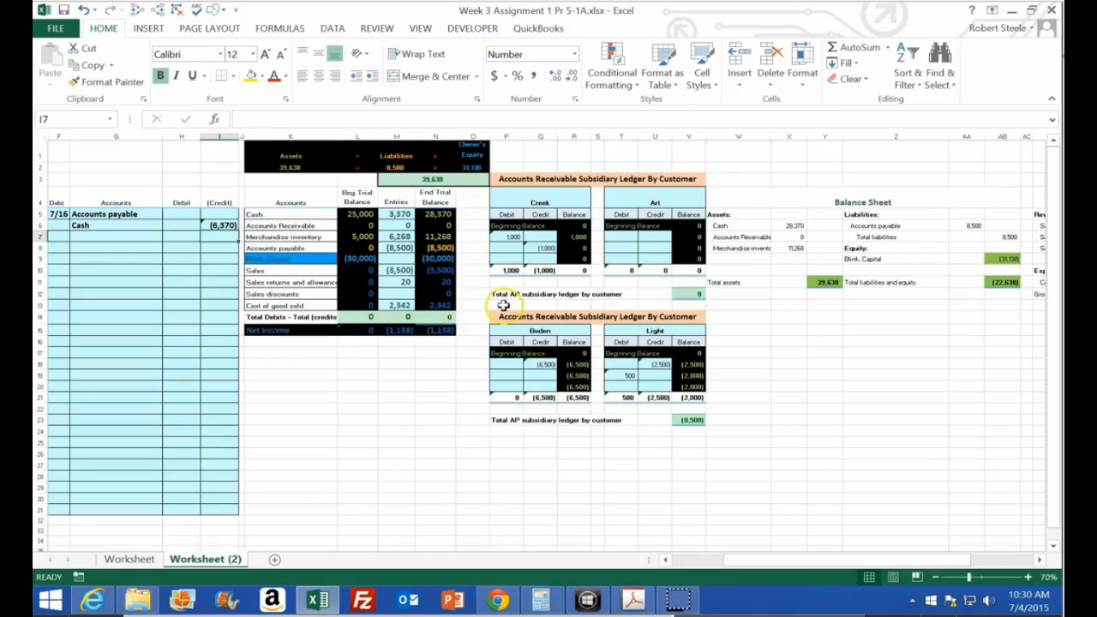
Step: Check the Boden ledger cells Q18 and P19, and enter 6,500 as the Accounts payable debit in H5
{"action": "left_click", "coordinate": [540, 364]}
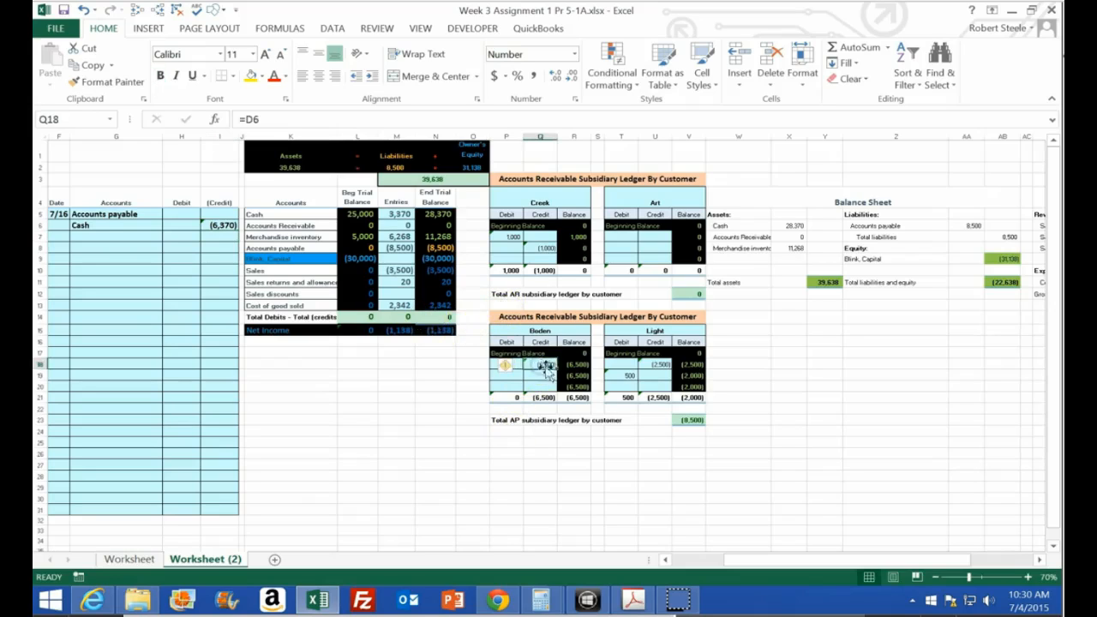
{"action": "left_click", "coordinate": [484, 376]}
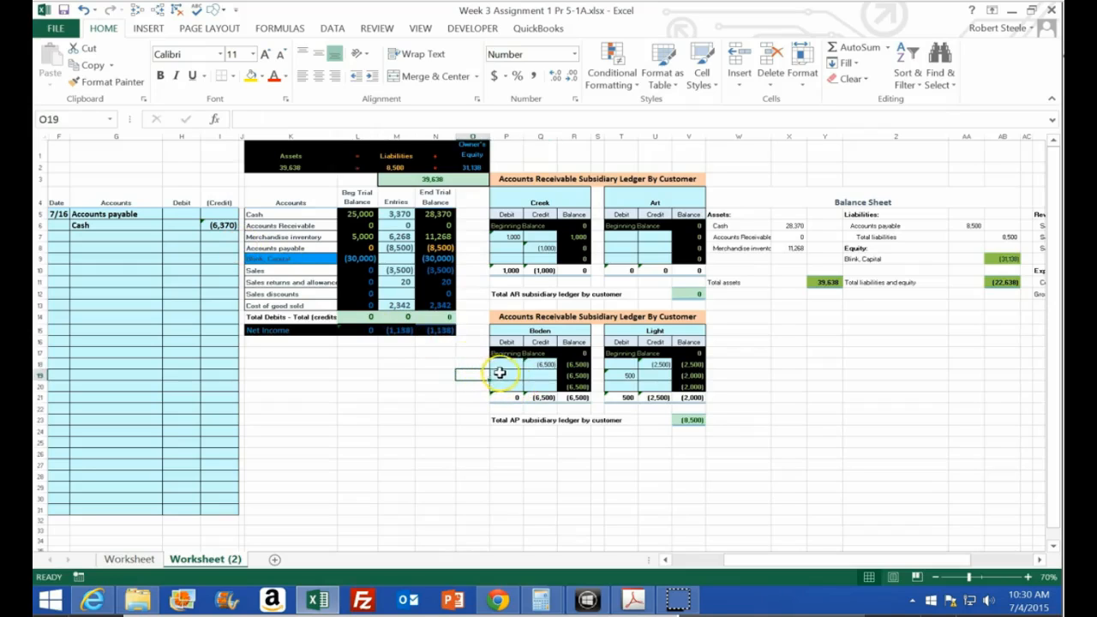
{"action": "left_click", "coordinate": [501, 376]}
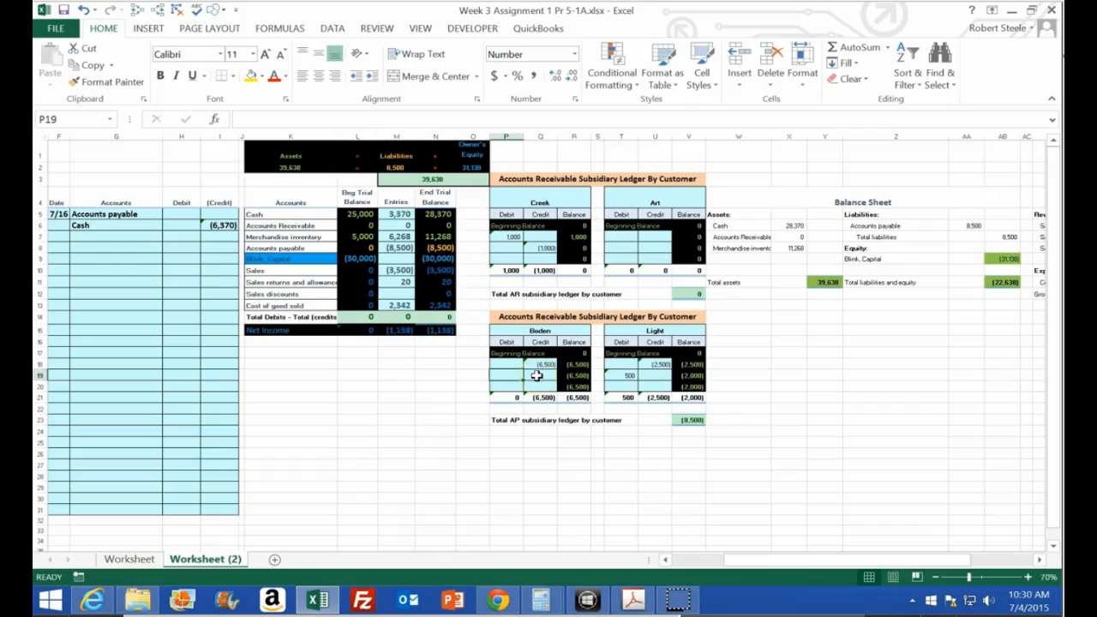
{"action": "left_click", "coordinate": [178, 215]}
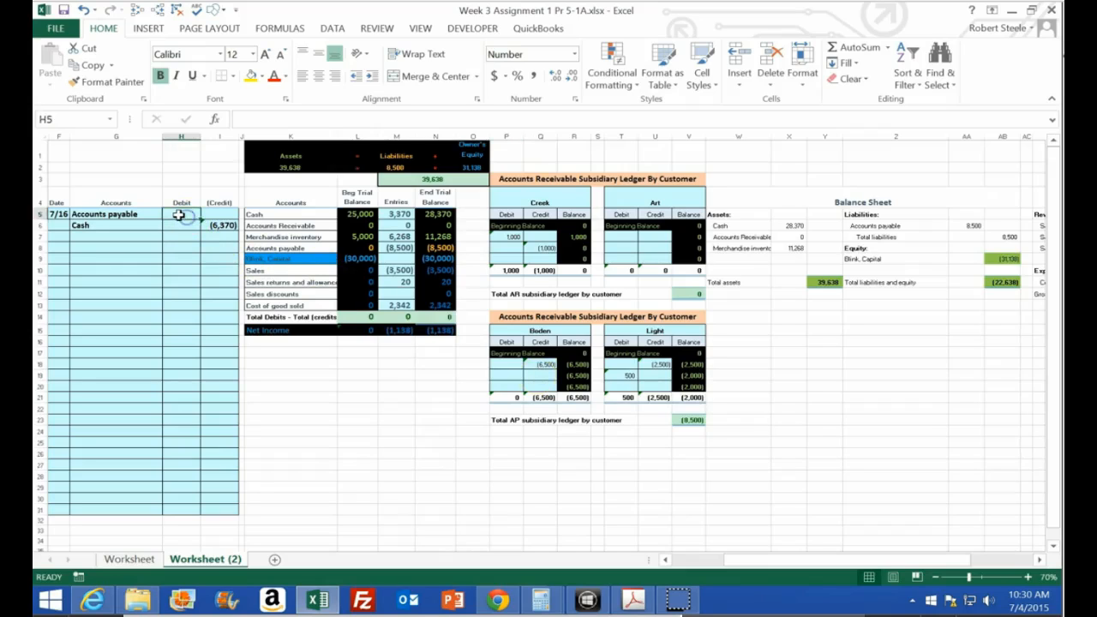
{"action": "type", "text": "6,500"}
{"action": "key", "text": "Return"}
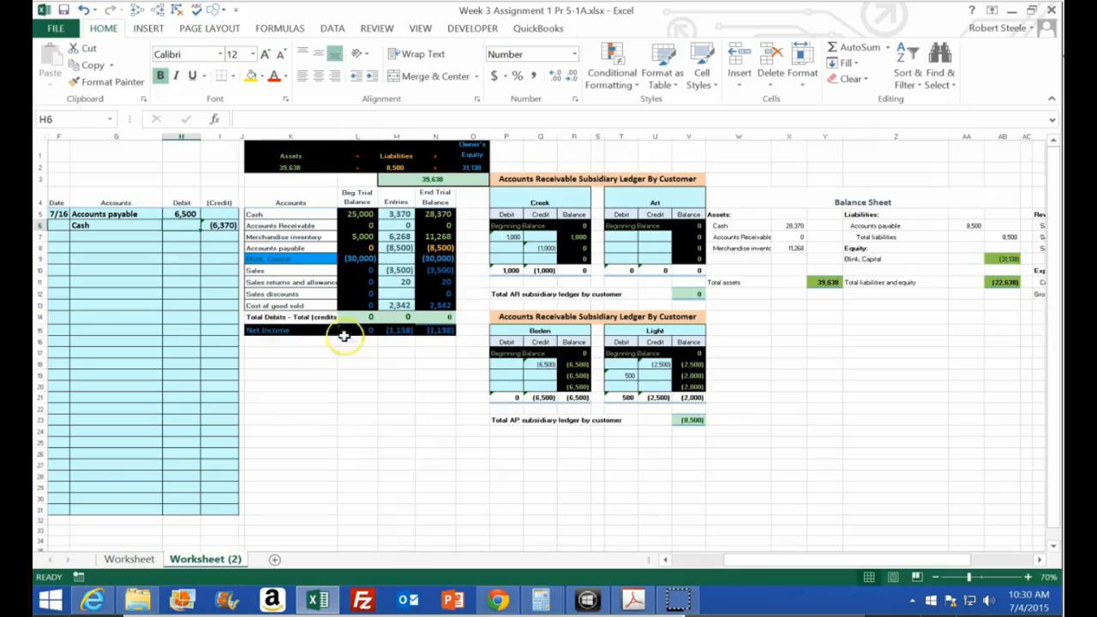
Step: Enter the discount credit in I7 as a negative formula multiplying 6500 by 0.02
{"action": "left_click", "coordinate": [220, 237]}
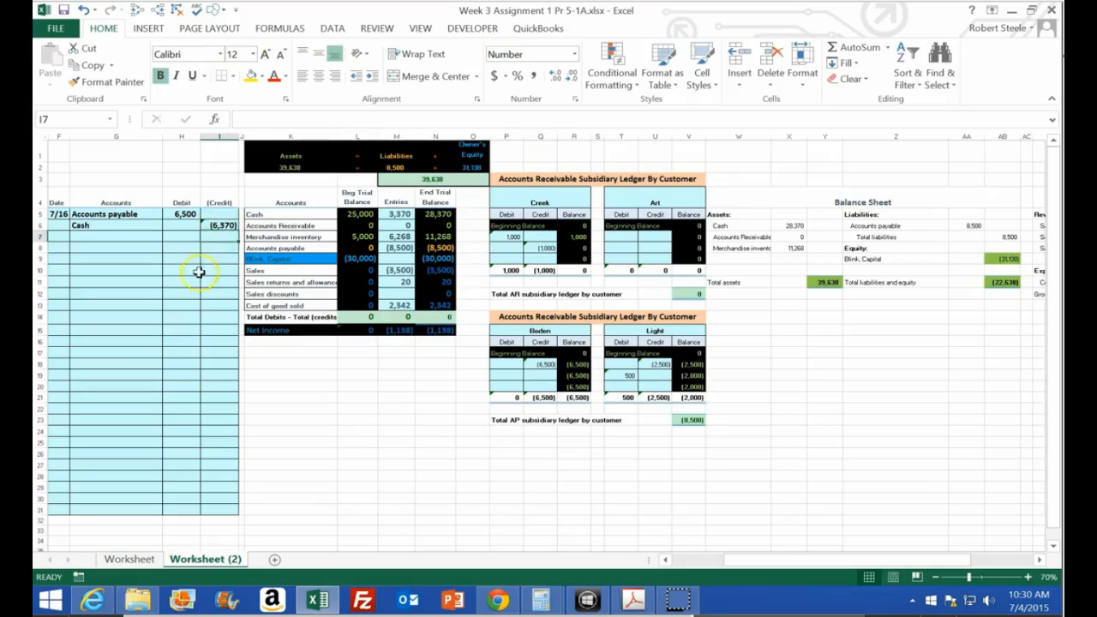
{"action": "type", "text": "=6500*."}
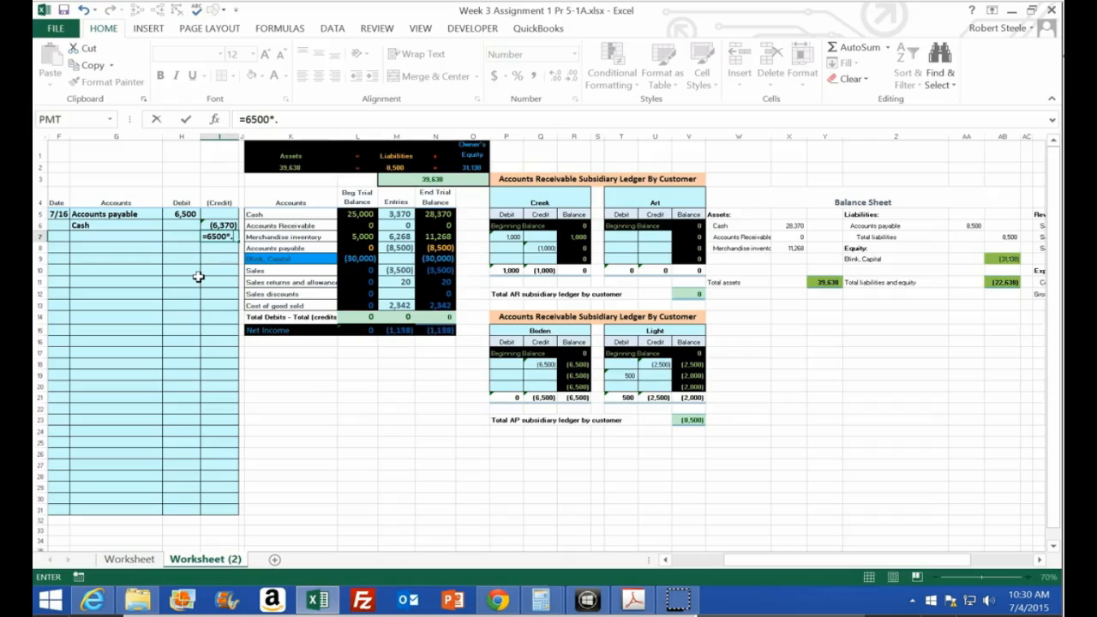
{"action": "key", "text": "Return"}
{"action": "key", "text": "Up"}
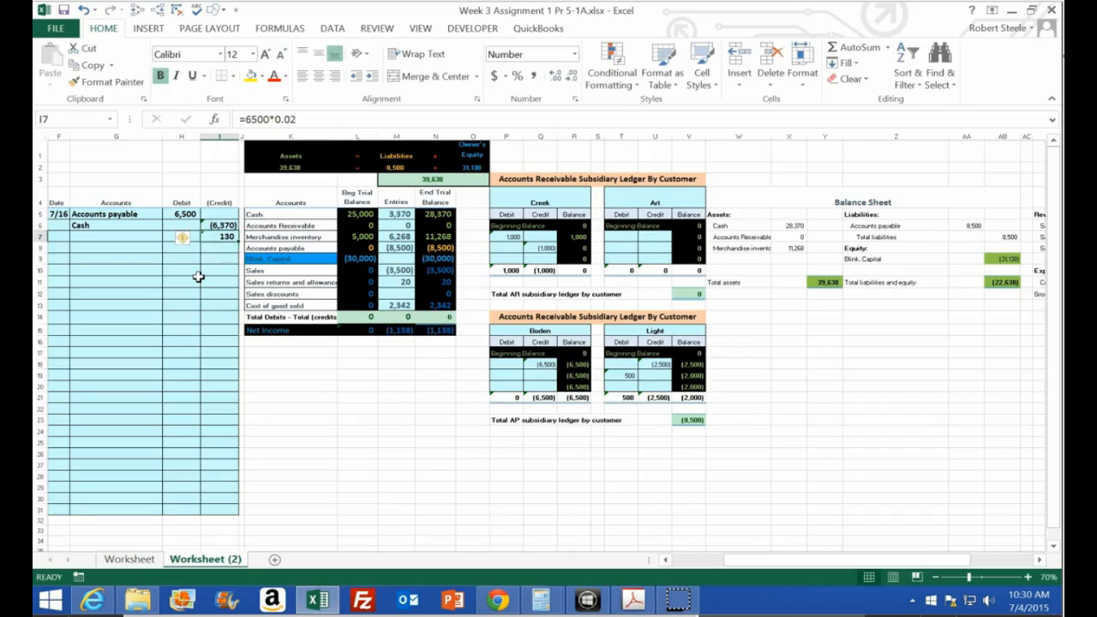
{"action": "left_click", "coordinate": [246, 119]}
{"action": "type", "text": "-"}
{"action": "key", "text": "Return"}
Step: Check the sum of the 7/16 debits and credits in H5:I8 and the ending Merchandise inventory balance in N7
{"action": "left_click_drag", "start_coordinate": [219, 225], "coordinate": [225, 248]}
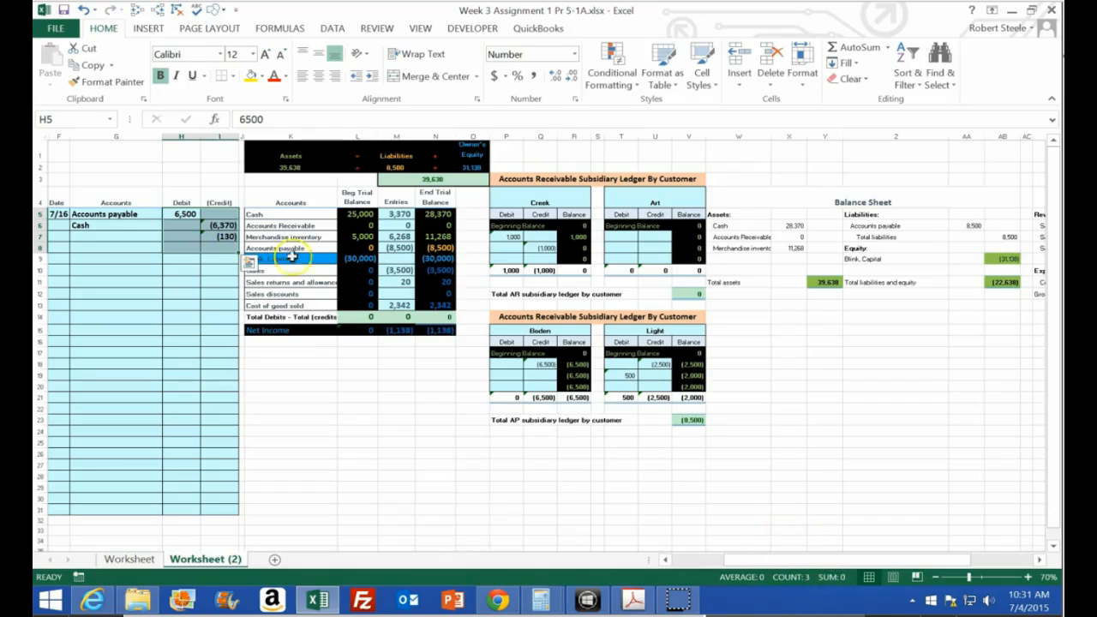
{"action": "double_click", "coordinate": [197, 248]}
{"action": "left_click", "coordinate": [189, 236]}
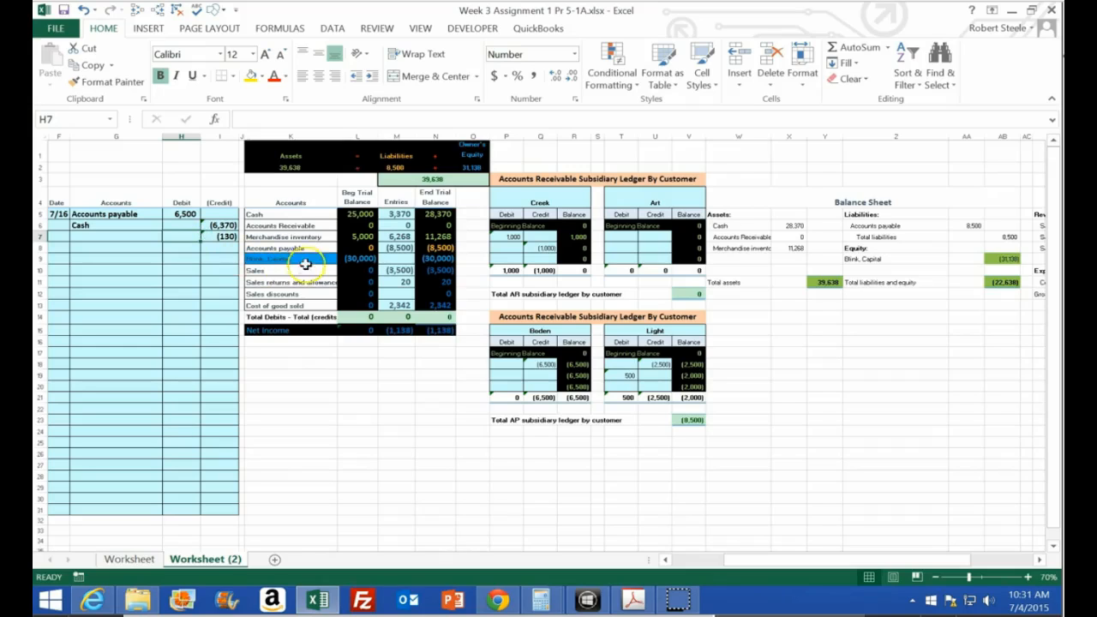
{"action": "left_click", "coordinate": [297, 237]}
{"action": "left_click", "coordinate": [444, 238]}
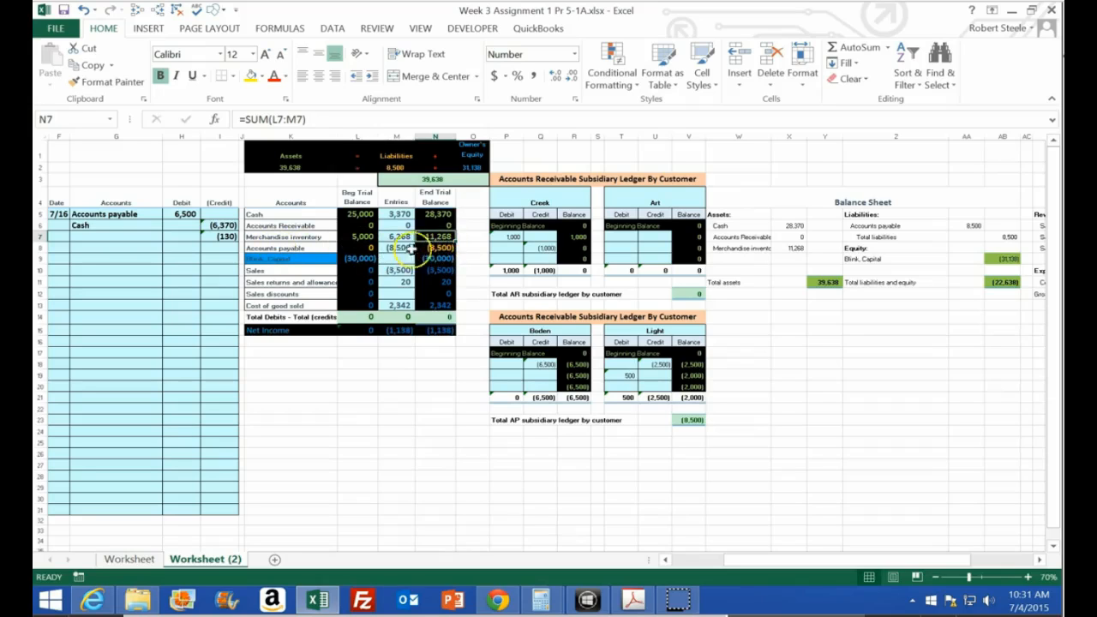
Step: Copy the Merchandise inventory account name from K7 into G7 as values
{"action": "right_click", "coordinate": [266, 237]}
{"action": "left_click", "coordinate": [295, 266]}
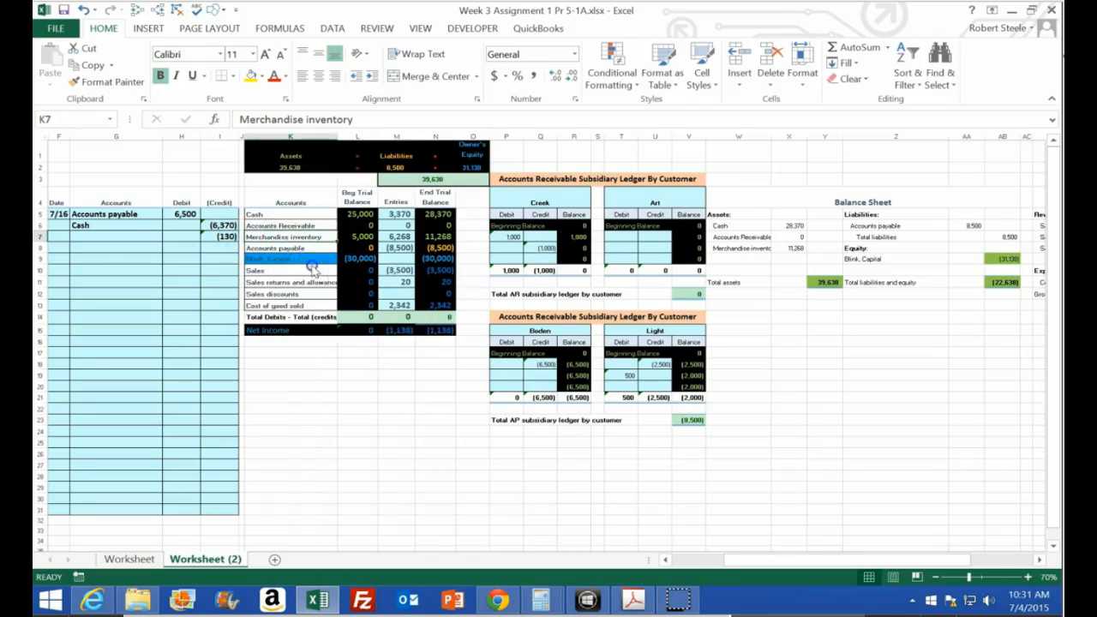
{"action": "left_click", "coordinate": [111, 236]}
{"action": "right_click", "coordinate": [111, 237]}
{"action": "left_click", "coordinate": [164, 299]}
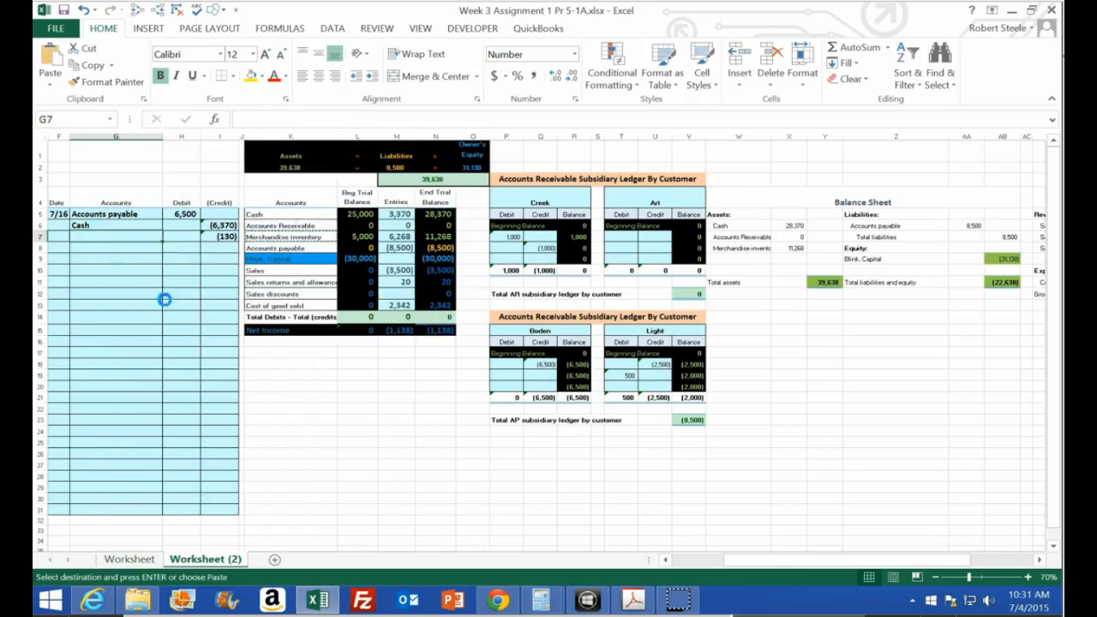
Step: Post the 7/16 Accounts payable debit by adding H5 to the entries formula in M8
{"action": "left_click", "coordinate": [383, 248]}
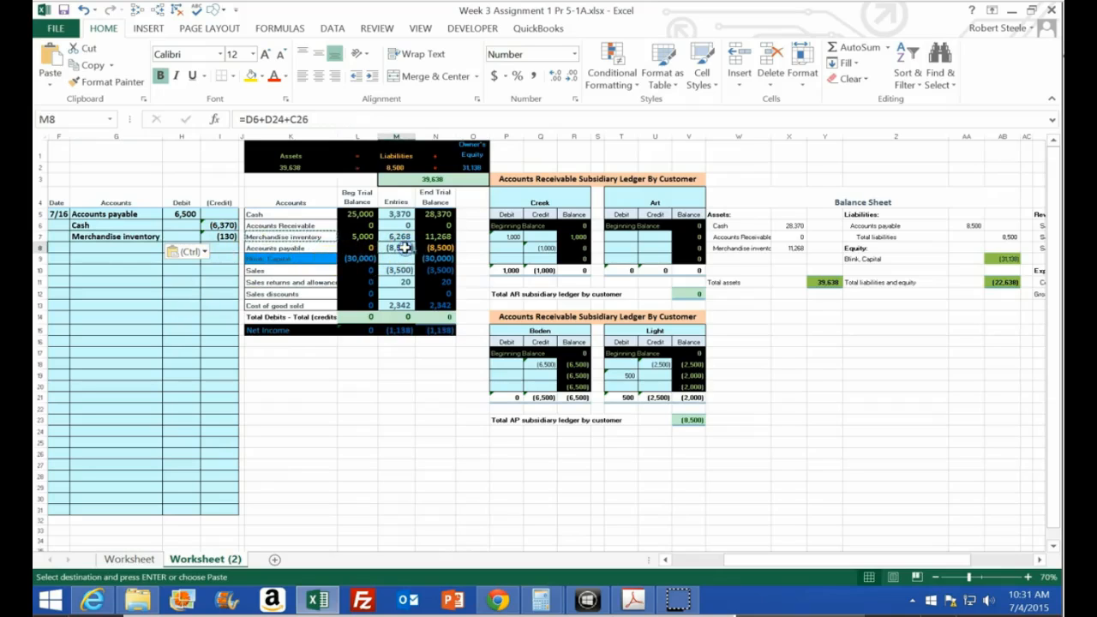
{"action": "double_click", "coordinate": [433, 247]}
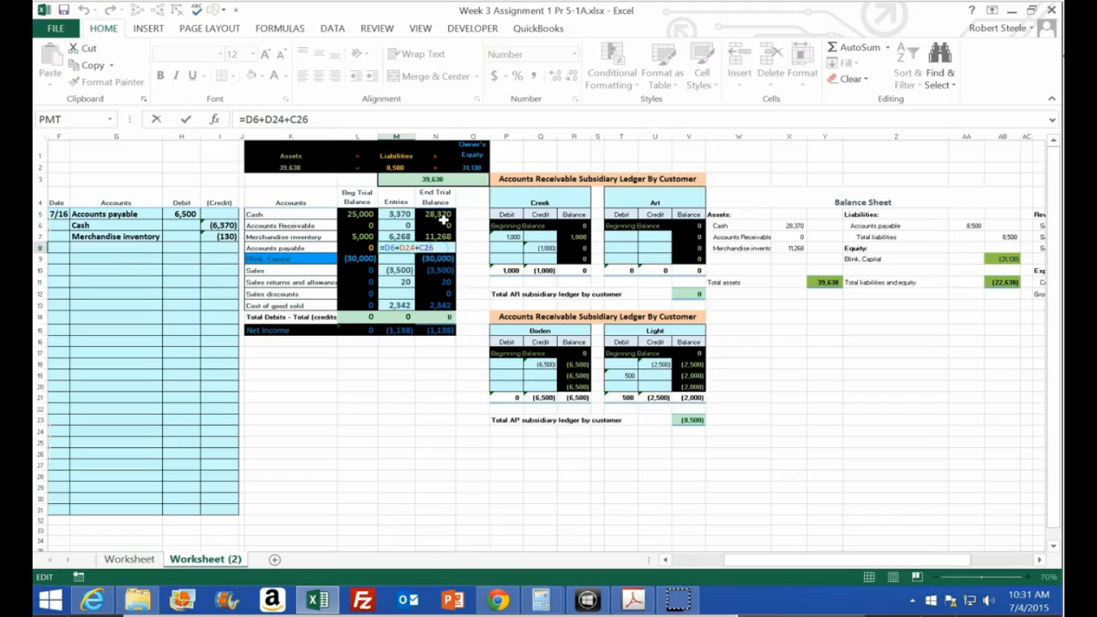
{"action": "type", "text": "+"}
{"action": "left_click", "coordinate": [183, 214]}
{"action": "key", "text": "Return"}
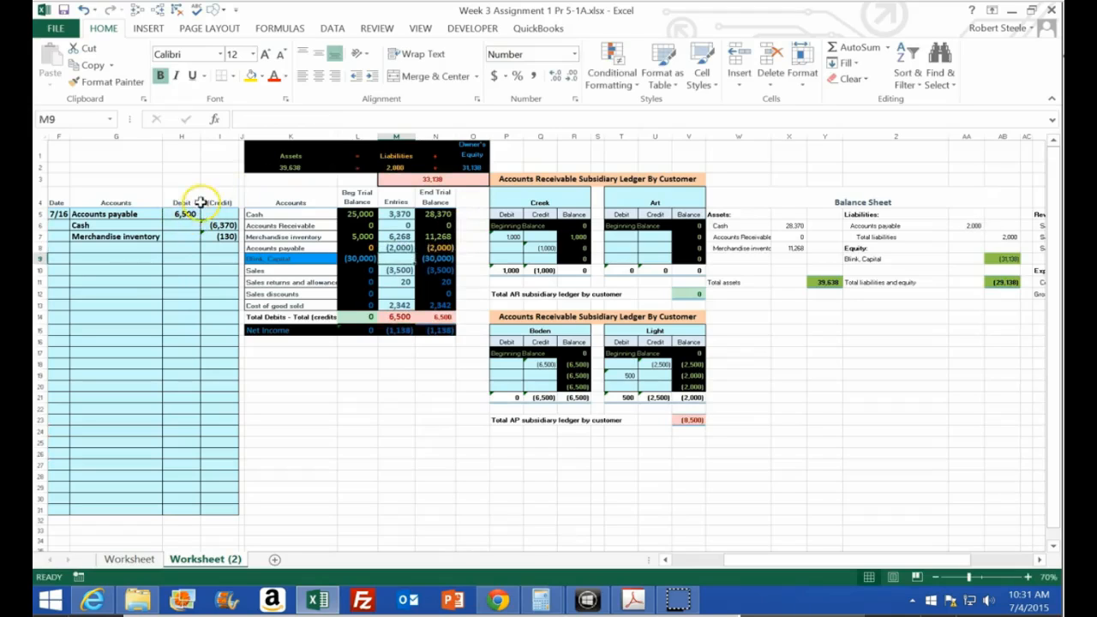
Step: Link P19 in Boden's ledger to the debit in H5, and compare the Accounts payable balance with the ledger total in V23
{"action": "left_click", "coordinate": [435, 248]}
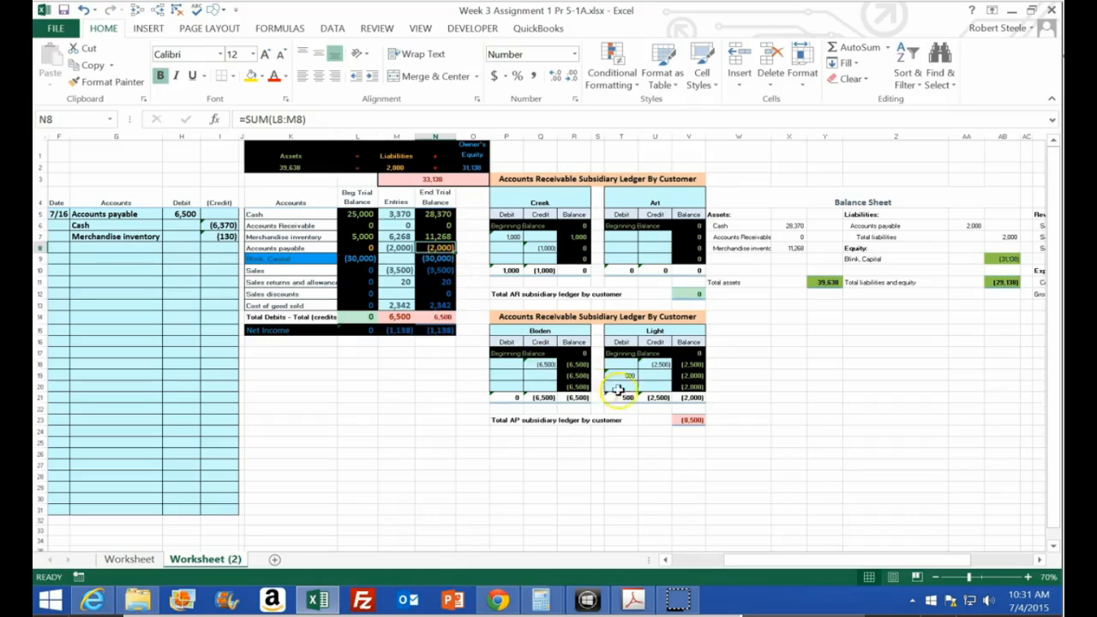
{"action": "left_click", "coordinate": [507, 375]}
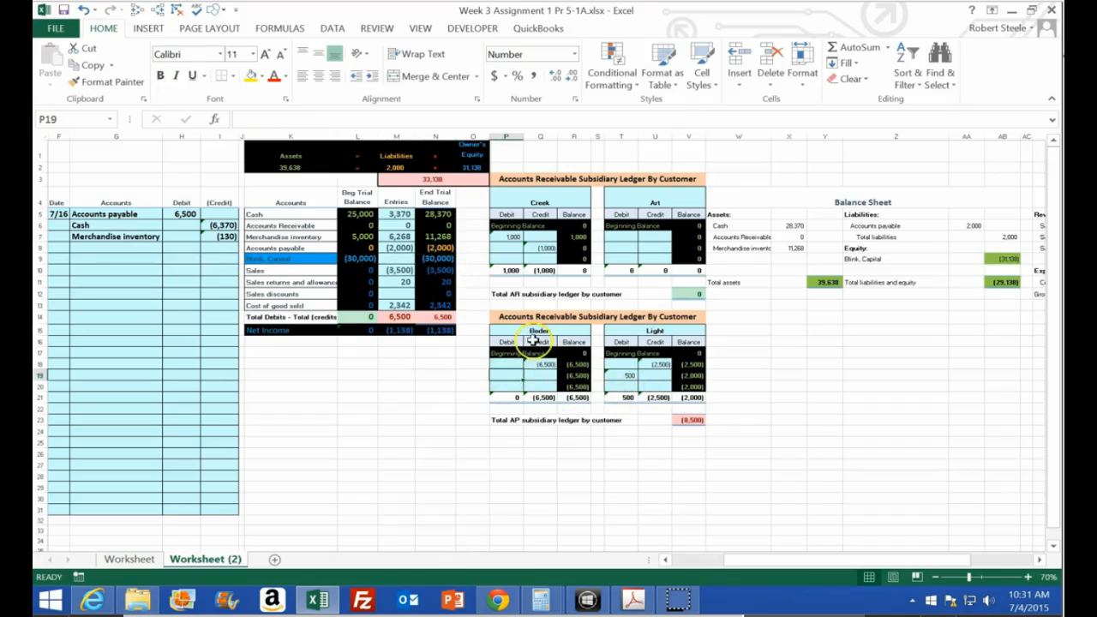
{"action": "type", "text": "+"}
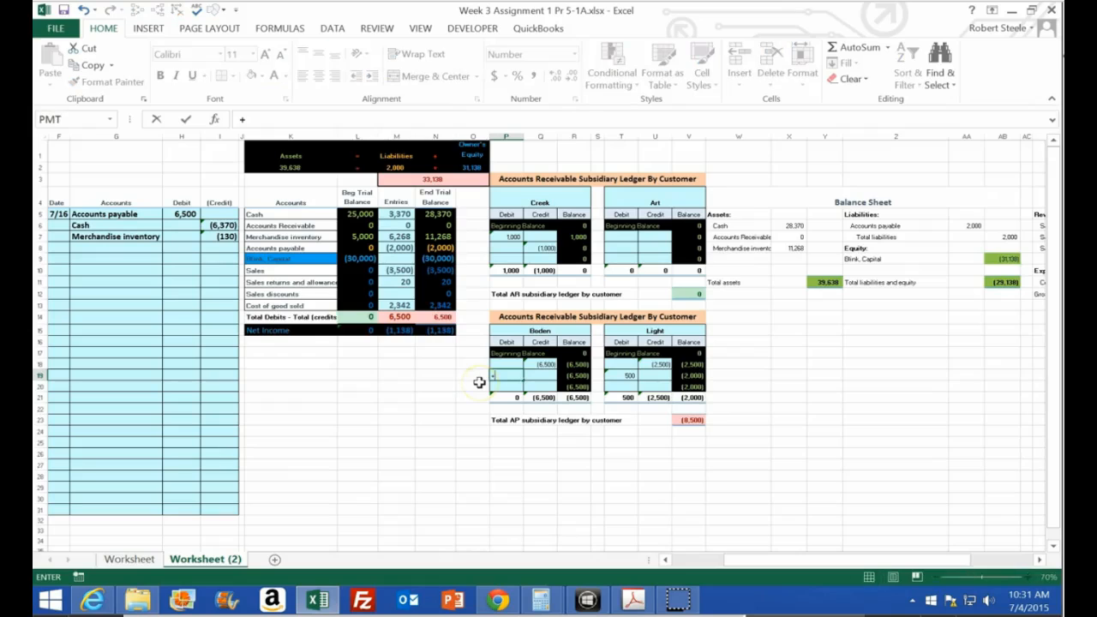
{"action": "left_click", "coordinate": [184, 215]}
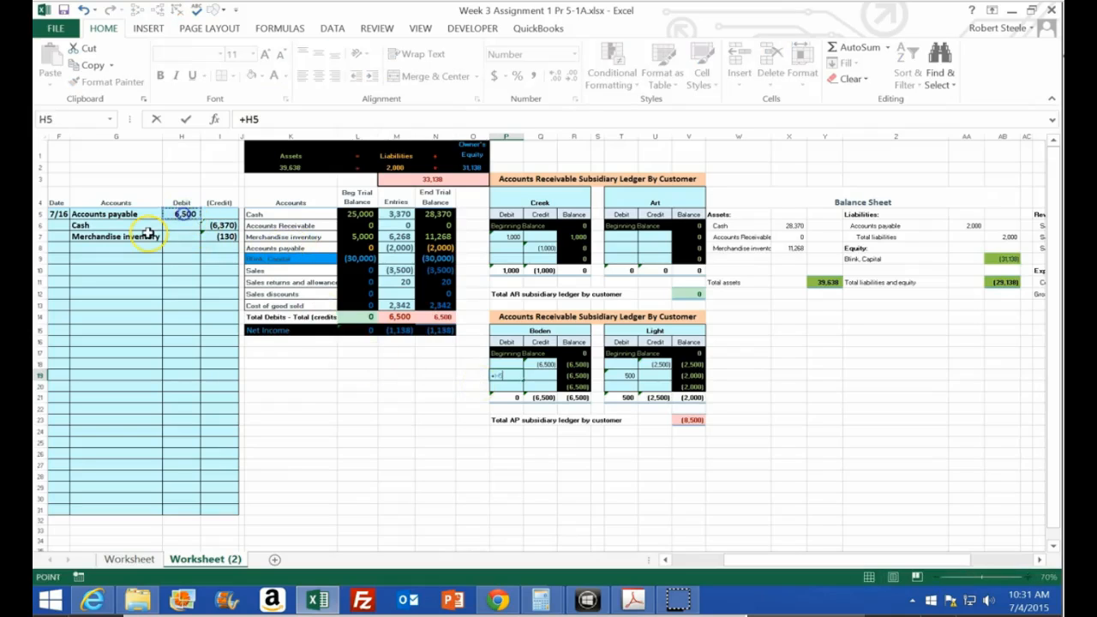
{"action": "key", "text": "Return"}
{"action": "left_click", "coordinate": [691, 419]}
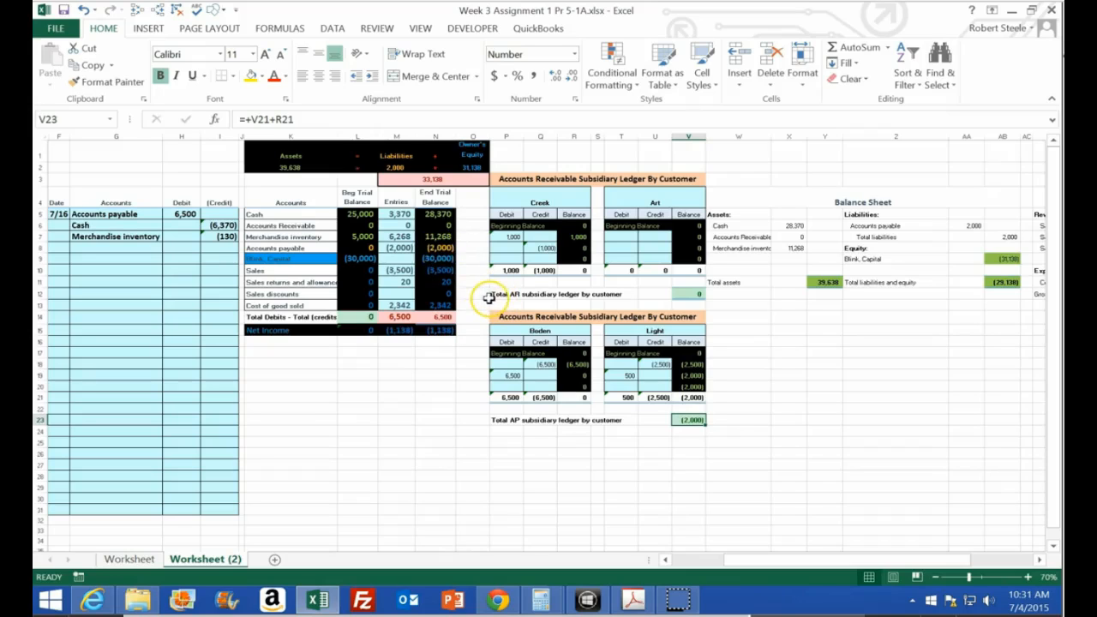
Step: Post the 7/16 Cash credit by adding I6 to the entries formula in M5
{"action": "left_click", "coordinate": [117, 225]}
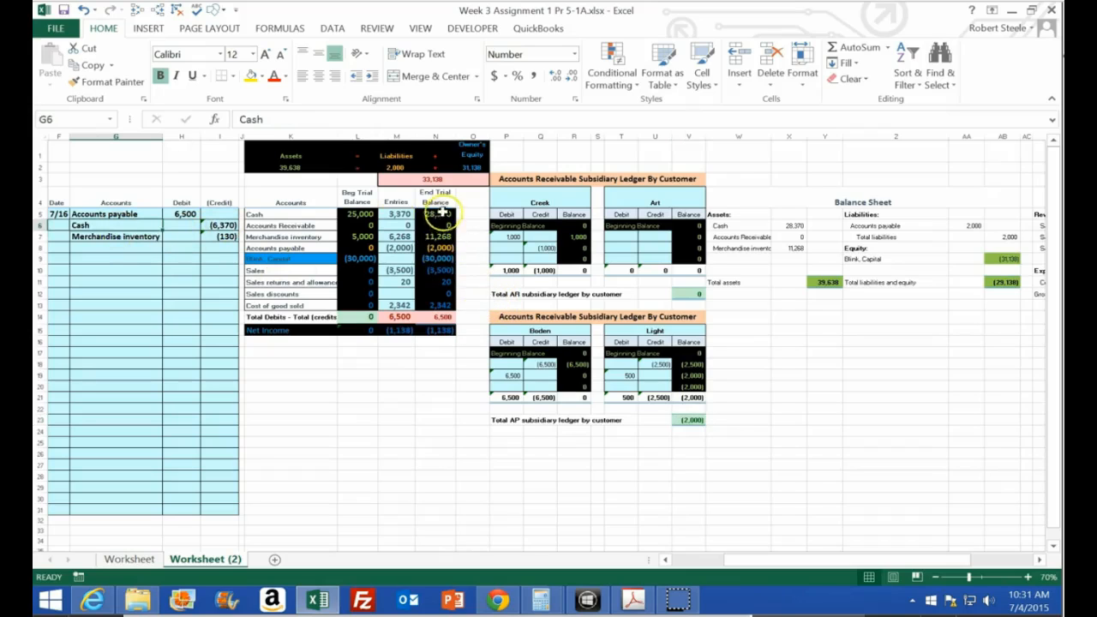
{"action": "double_click", "coordinate": [403, 215]}
{"action": "type", "text": "+"}
{"action": "left_click", "coordinate": [217, 224]}
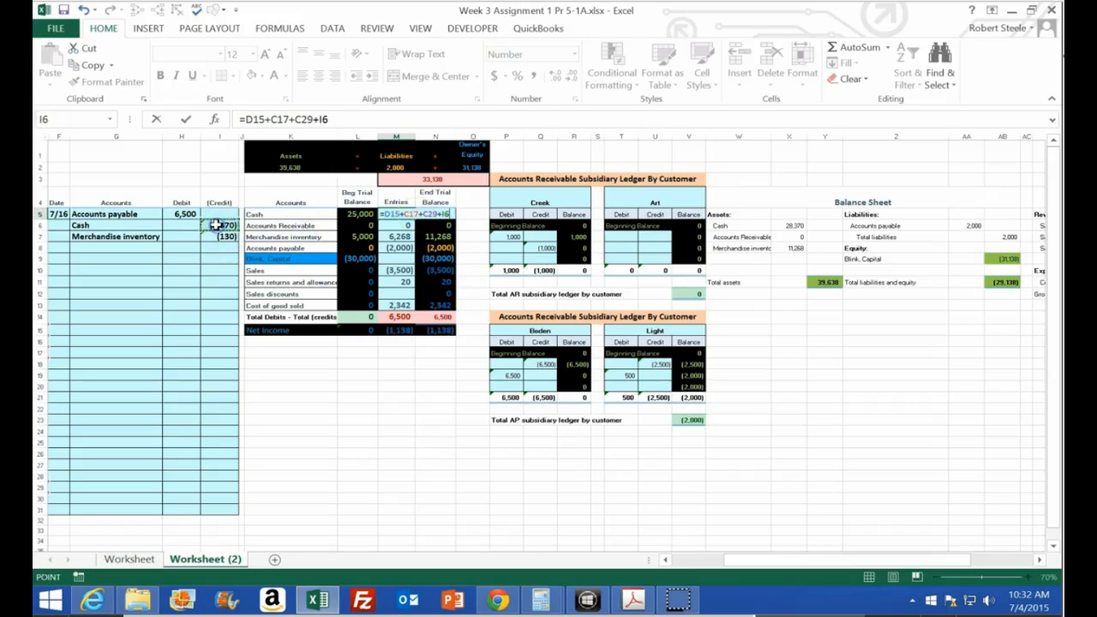
{"action": "key", "text": "Return"}
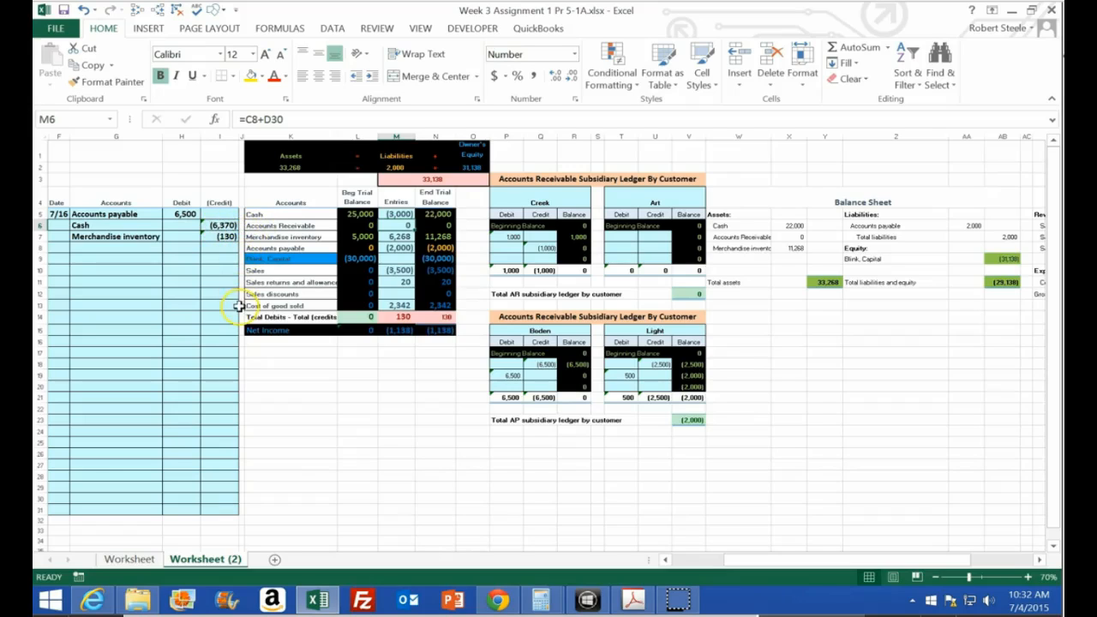
Step: Post the 7/16 Merchandise inventory credit by adding I7 to the entries formula in M7
{"action": "left_click", "coordinate": [394, 237]}
{"action": "double_click", "coordinate": [392, 237]}
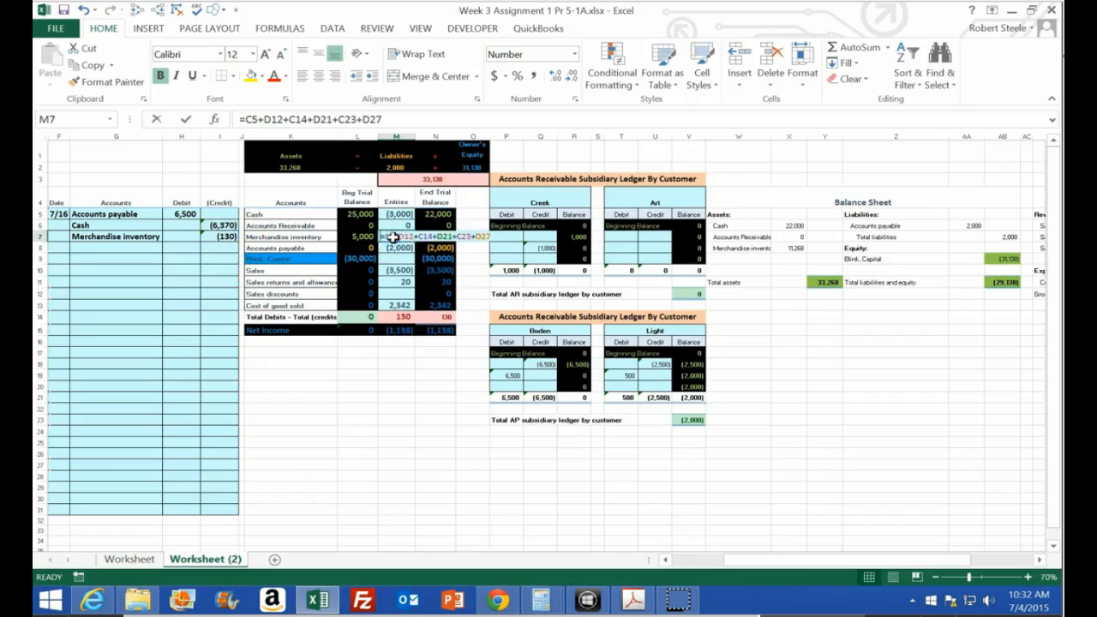
{"action": "left_click", "coordinate": [487, 241]}
{"action": "type", "text": "+"}
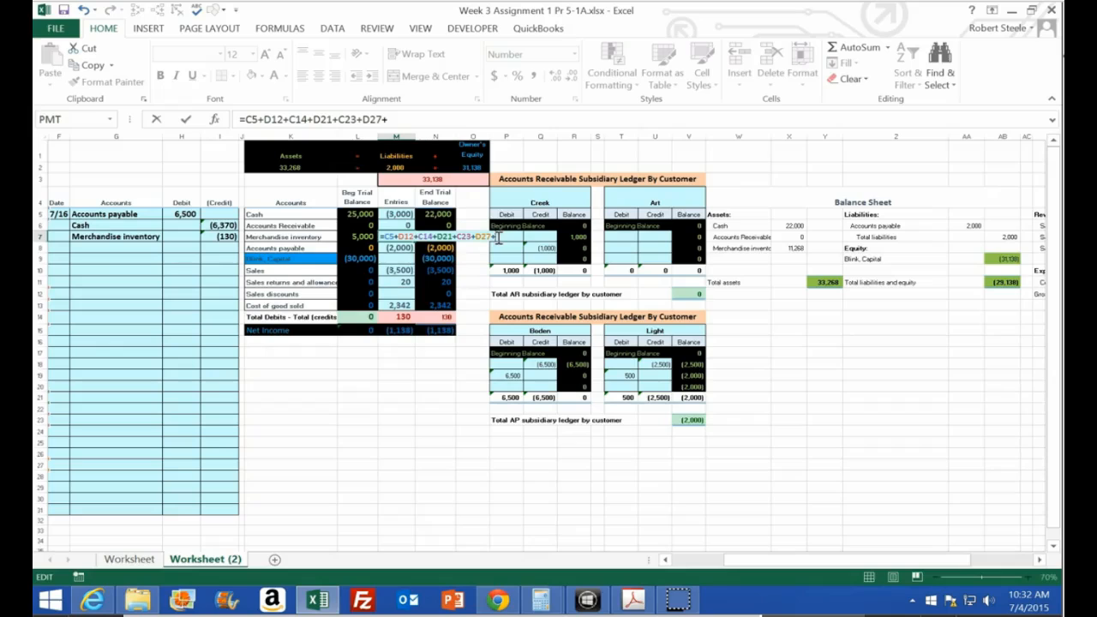
{"action": "left_click", "coordinate": [218, 236]}
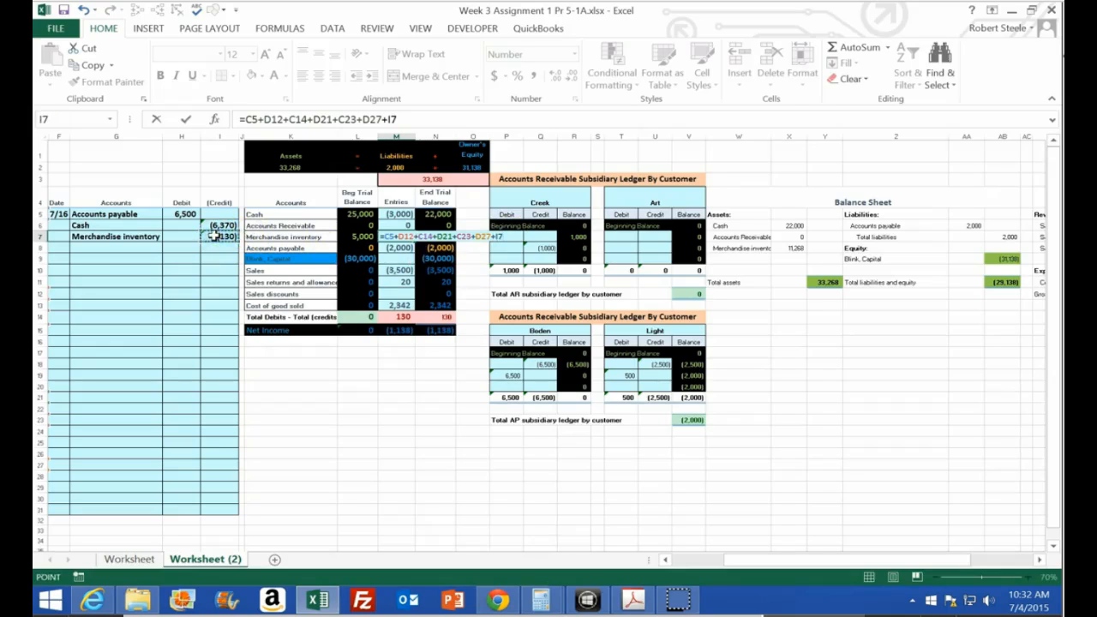
{"action": "key", "text": "Return"}
Step: Place the workbook beside the assignment PDF and enter the date 7/19 in F9
{"action": "left_click_drag", "start_coordinate": [330, 11], "coordinate": [1060, 67]}
{"action": "left_click", "coordinate": [367, 225]}
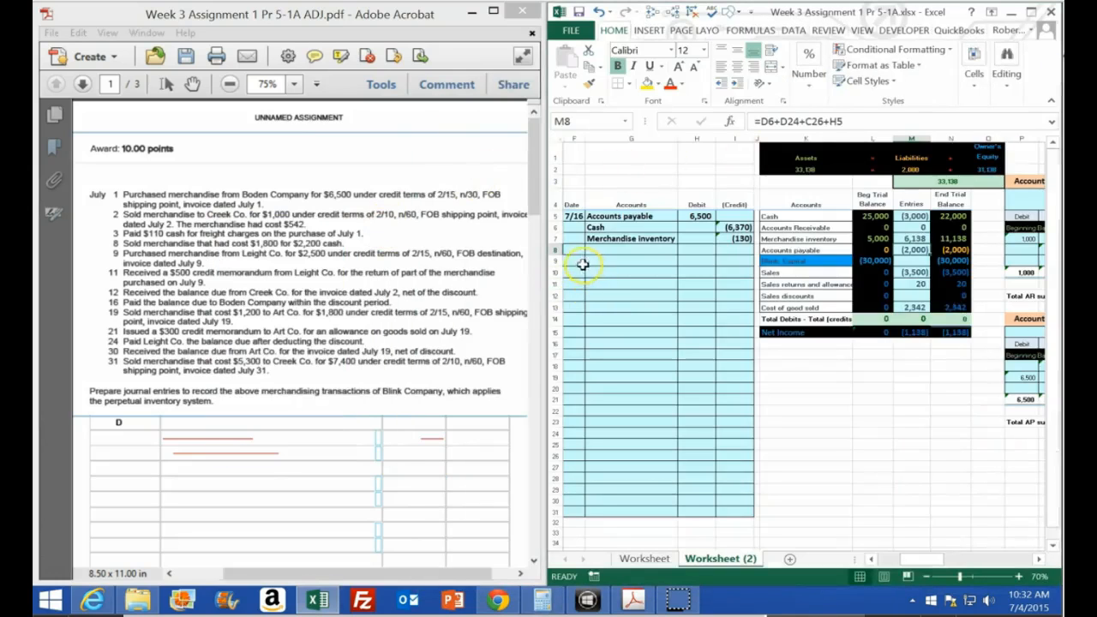
{"action": "left_click", "coordinate": [582, 263]}
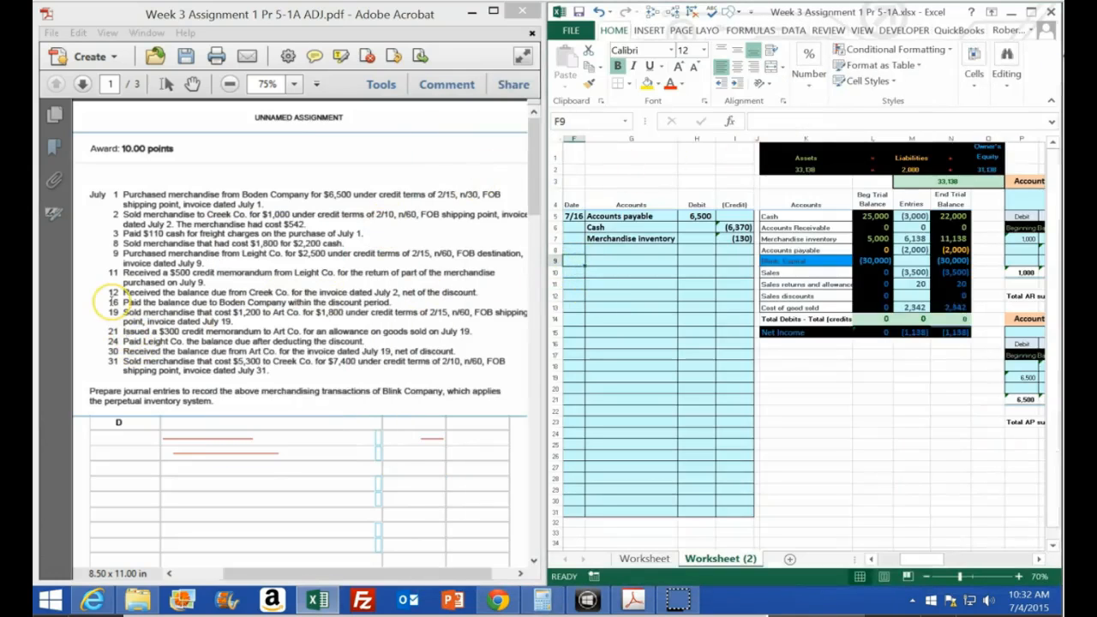
{"action": "type", "text": "7/19"}
{"action": "key", "text": "Return"}
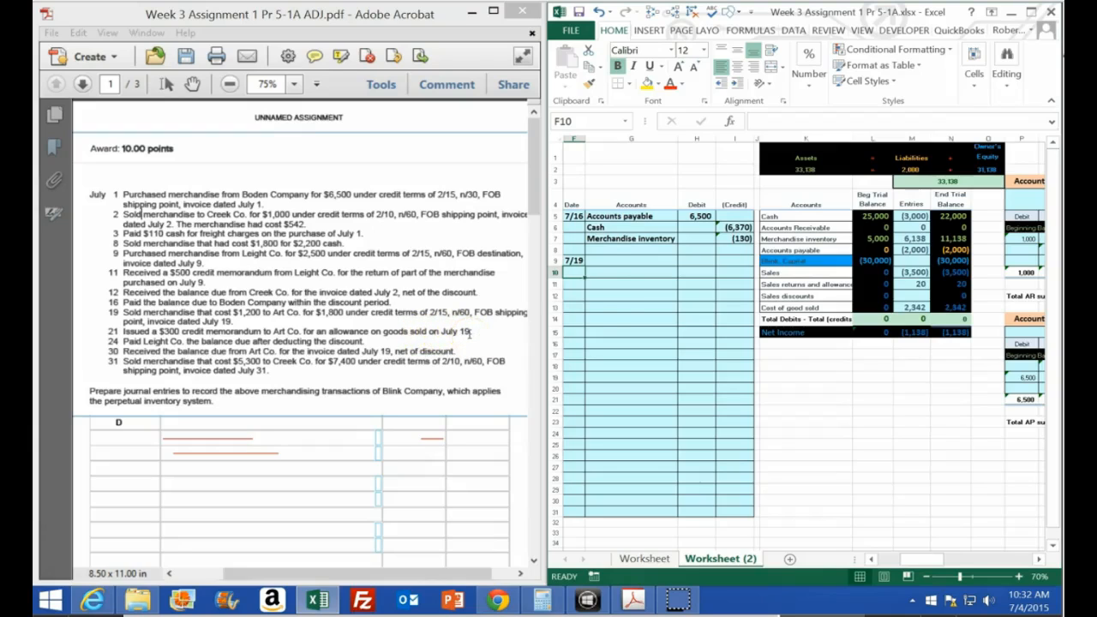
Step: Copy the Accounts Receivable account name from K6 into G9 as values
{"action": "left_click", "coordinate": [631, 260]}
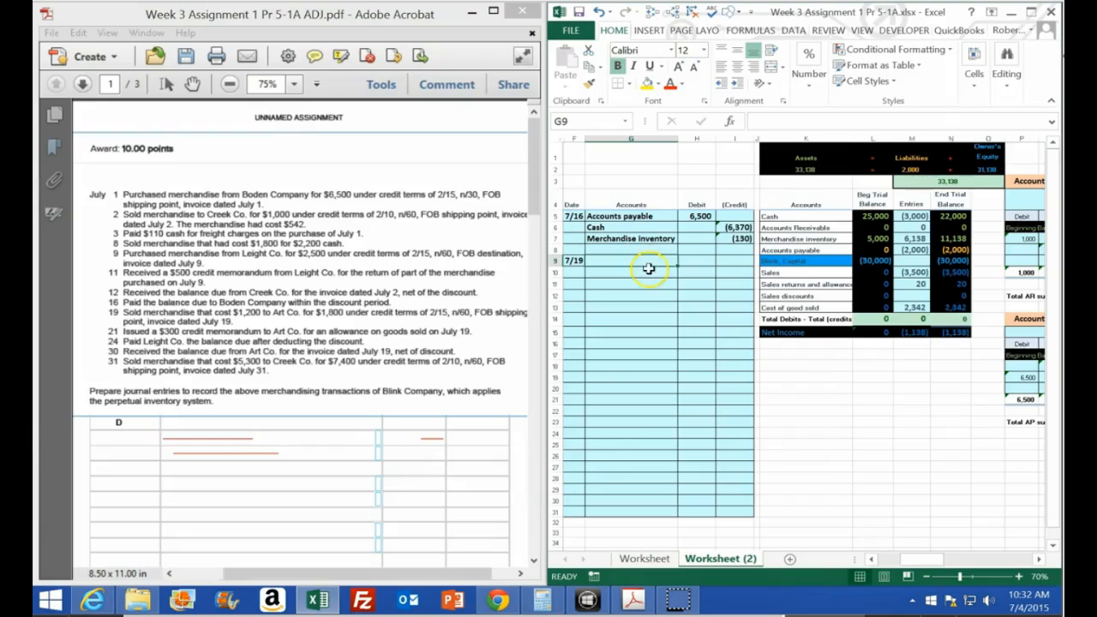
{"action": "left_click", "coordinate": [955, 218]}
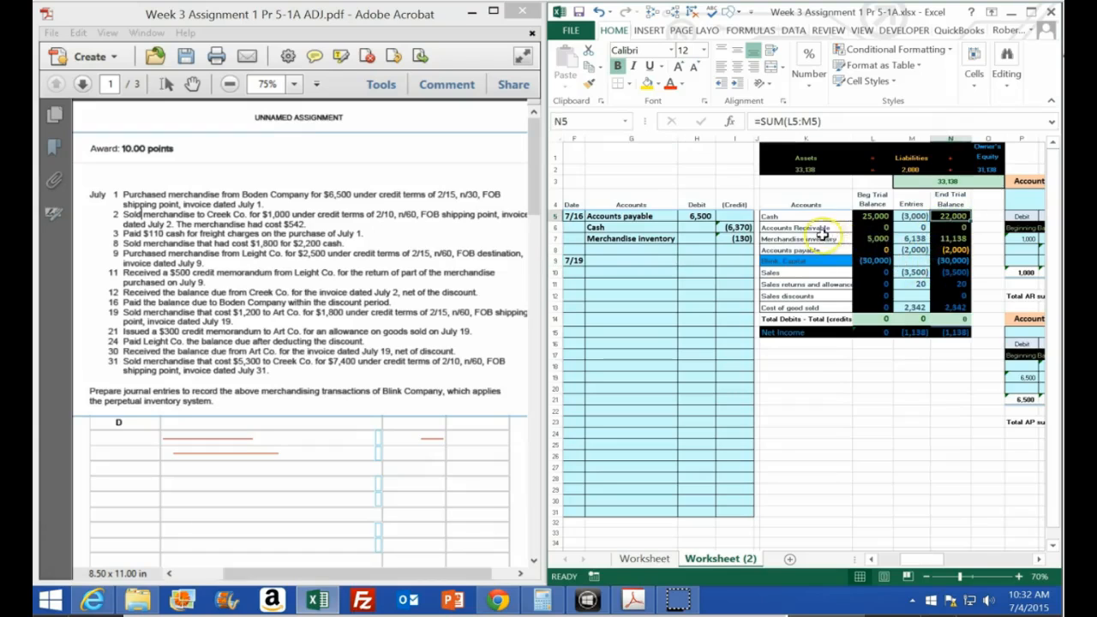
{"action": "left_click", "coordinate": [947, 228]}
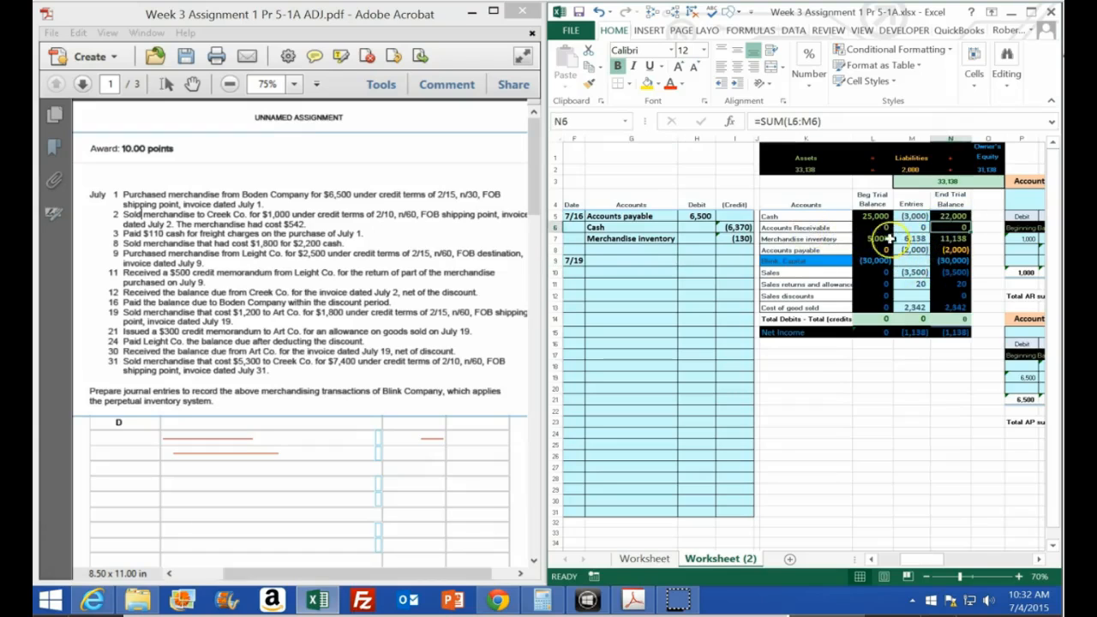
{"action": "right_click", "coordinate": [790, 227]}
{"action": "left_click", "coordinate": [824, 256]}
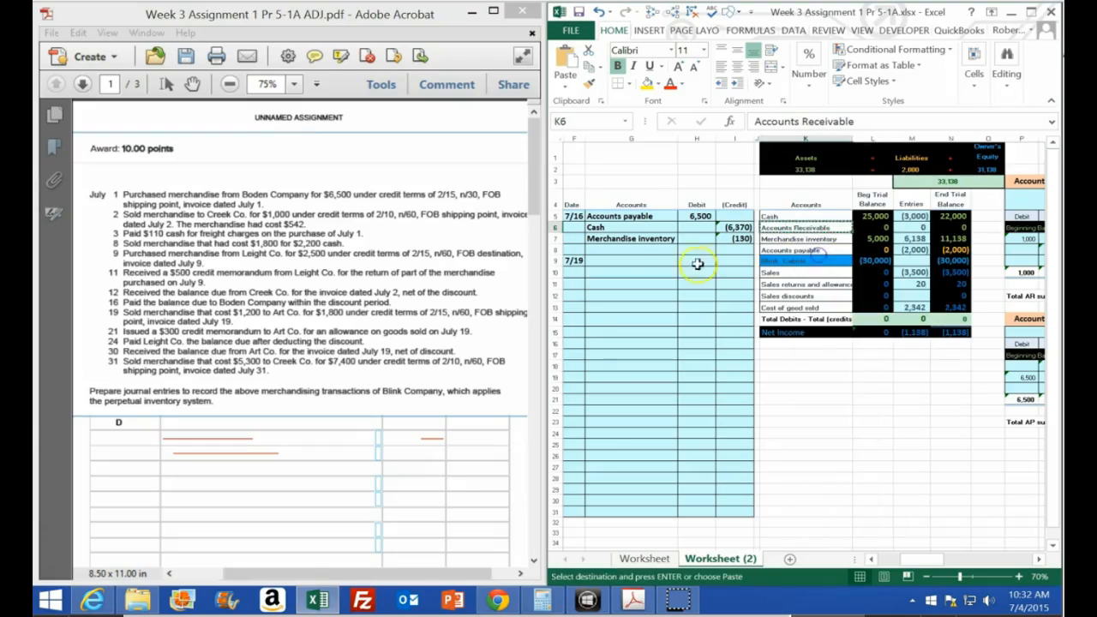
{"action": "right_click", "coordinate": [619, 260]}
{"action": "left_click", "coordinate": [675, 329]}
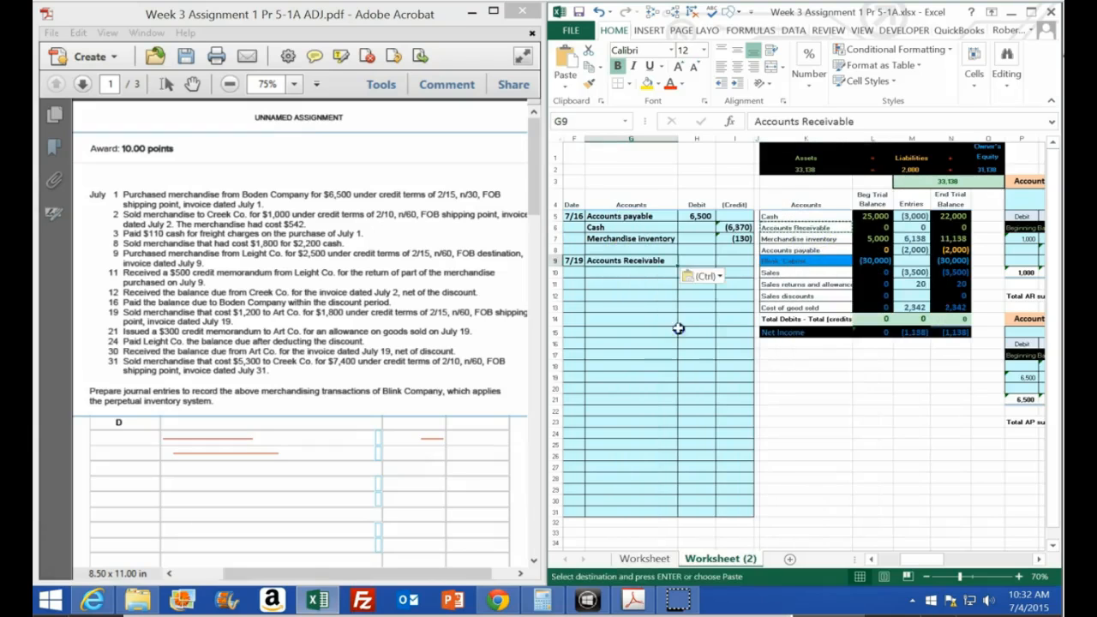
Step: Enter the 7/19 sale amounts: a 1,800 debit in H9 and a matching 1,800 credit, as a negative, in I10
{"action": "left_click", "coordinate": [698, 261]}
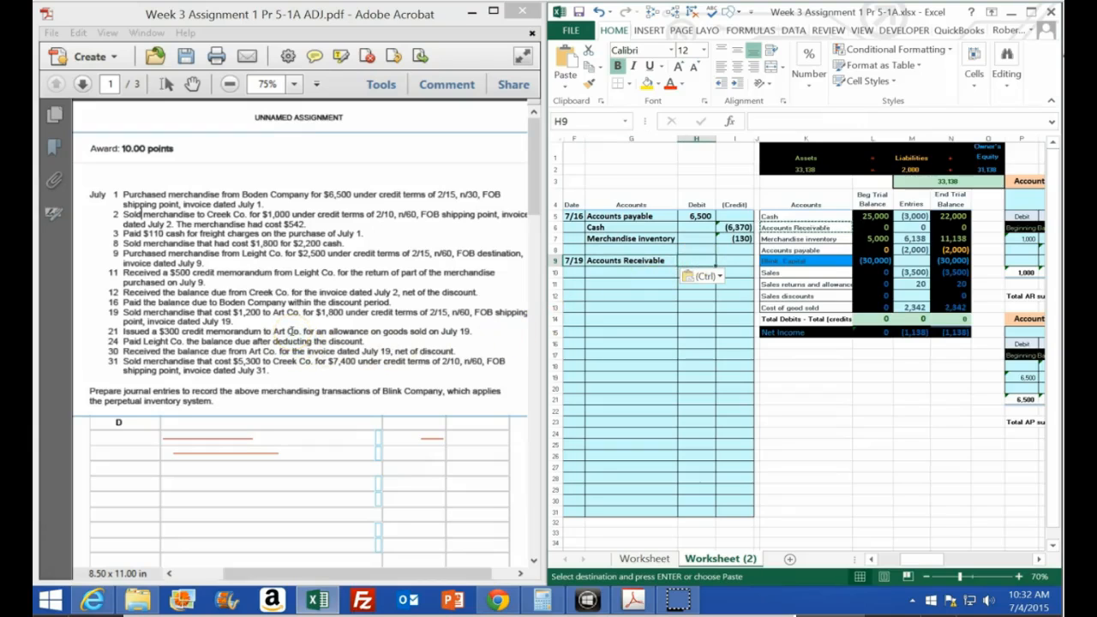
{"action": "type", "text": "1800"}
{"action": "key", "text": "Return"}
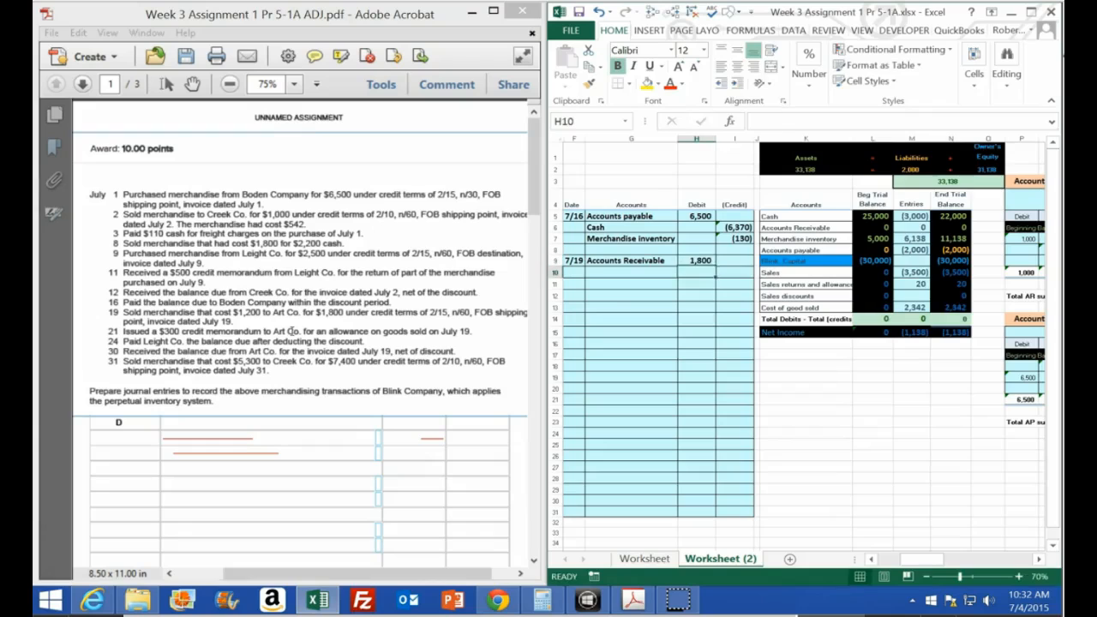
{"action": "key", "text": "Tab"}
{"action": "type", "text": "-1800"}
{"action": "key", "text": "Return"}
Step: Copy the Sales account name from K10 into G10 as values
{"action": "left_click", "coordinate": [354, 342]}
{"action": "left_click", "coordinate": [636, 264]}
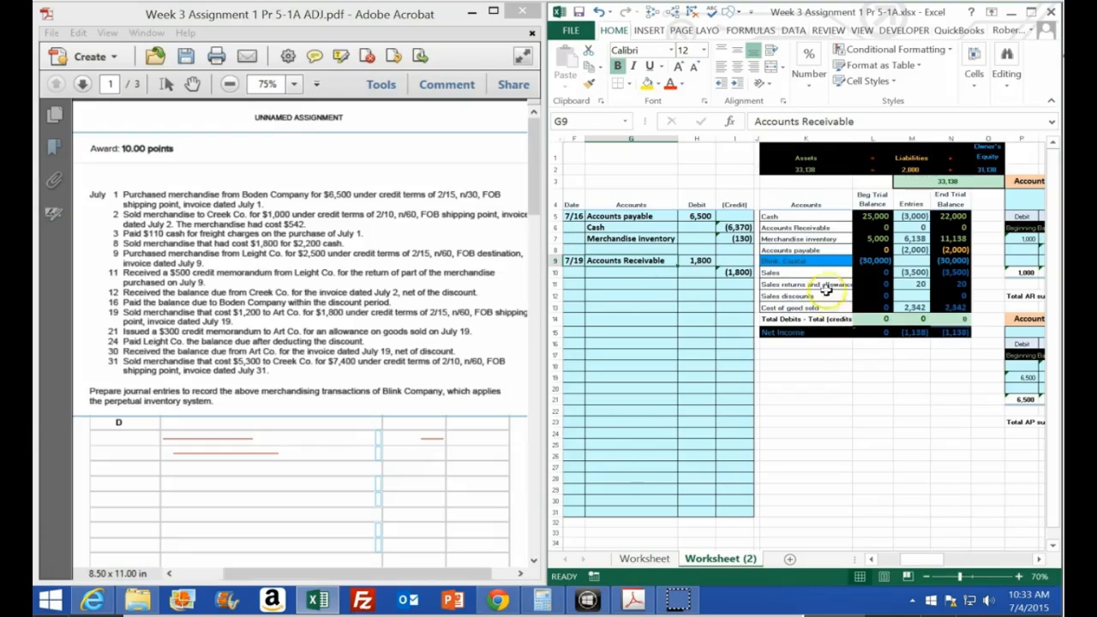
{"action": "left_click", "coordinate": [795, 273]}
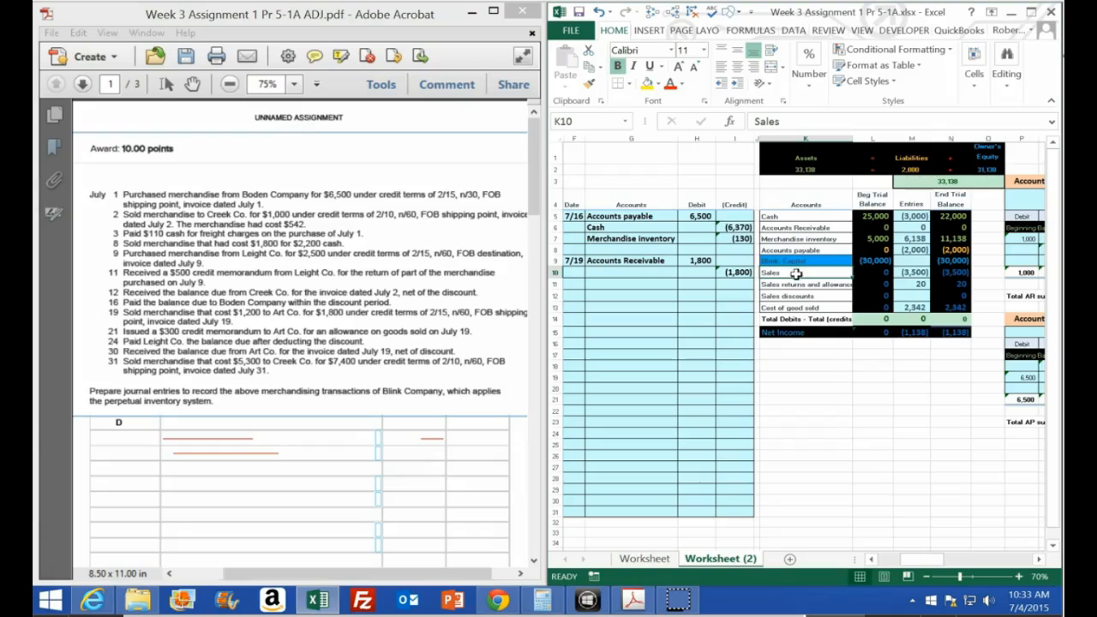
{"action": "left_click_drag", "start_coordinate": [799, 271], "coordinate": [945, 272]}
{"action": "left_click", "coordinate": [811, 279]}
{"action": "left_click", "coordinate": [802, 271]}
{"action": "right_click", "coordinate": [801, 271]}
{"action": "left_click", "coordinate": [821, 302]}
{"action": "left_click", "coordinate": [636, 273]}
{"action": "right_click", "coordinate": [636, 273]}
{"action": "left_click", "coordinate": [690, 345]}
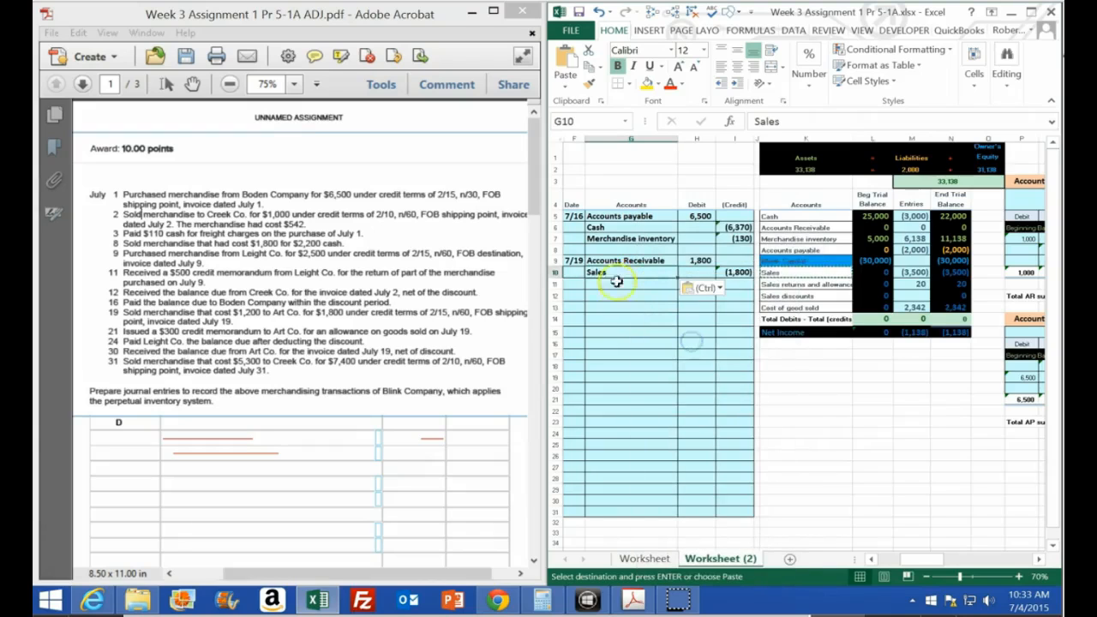
{"action": "left_click_drag", "start_coordinate": [613, 262], "coordinate": [726, 271]}
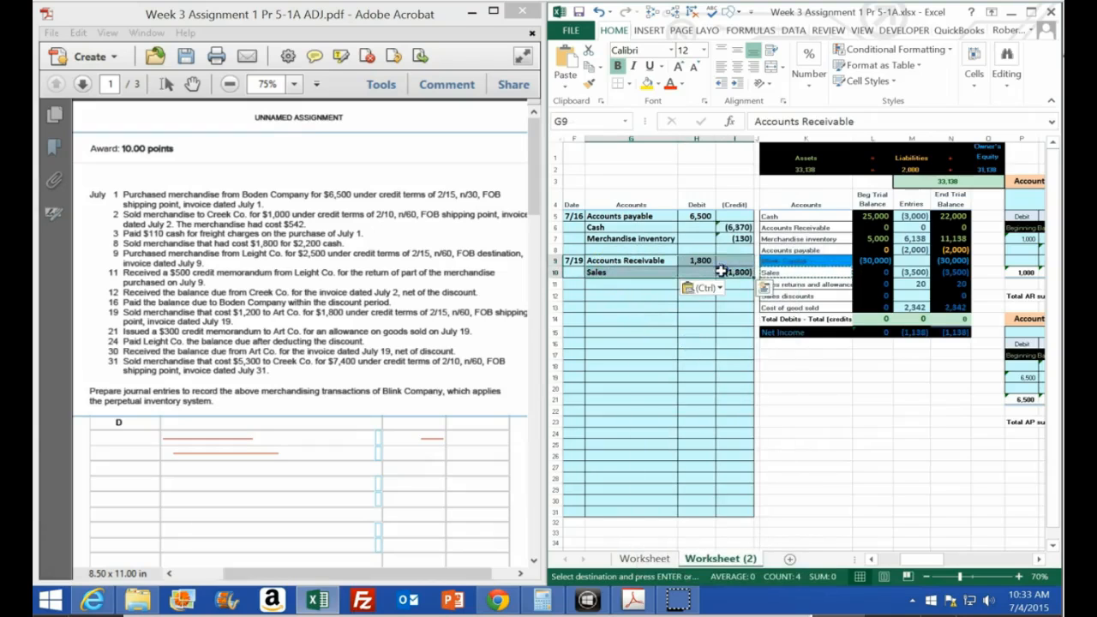
Step: Copy the Merchandise inventory account name from K7 into G13 as values
{"action": "left_click", "coordinate": [623, 295]}
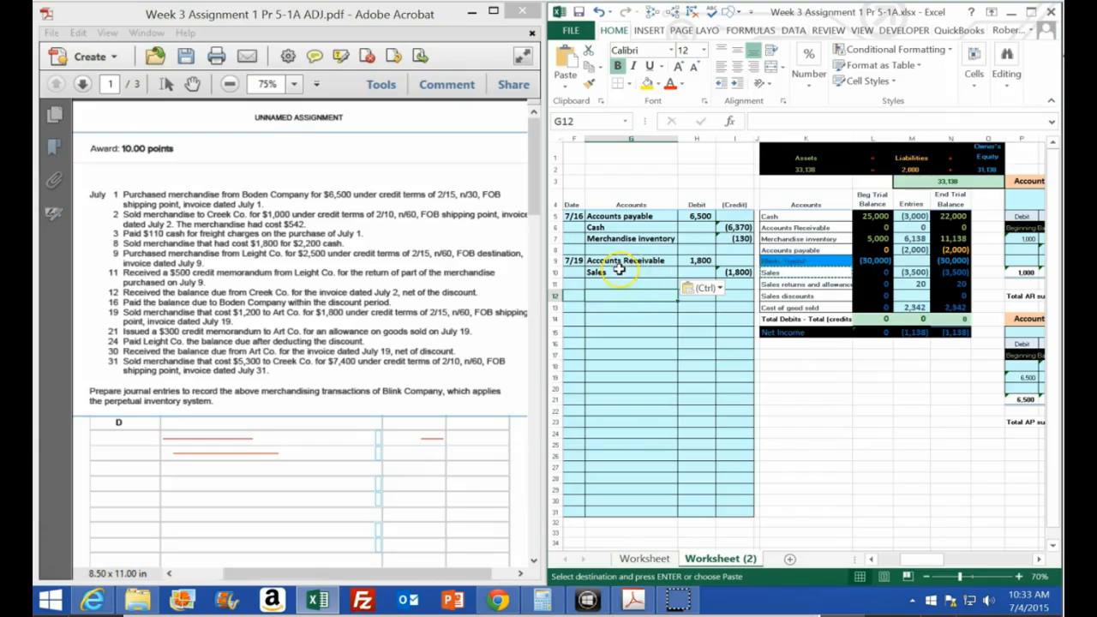
{"action": "left_click", "coordinate": [945, 239]}
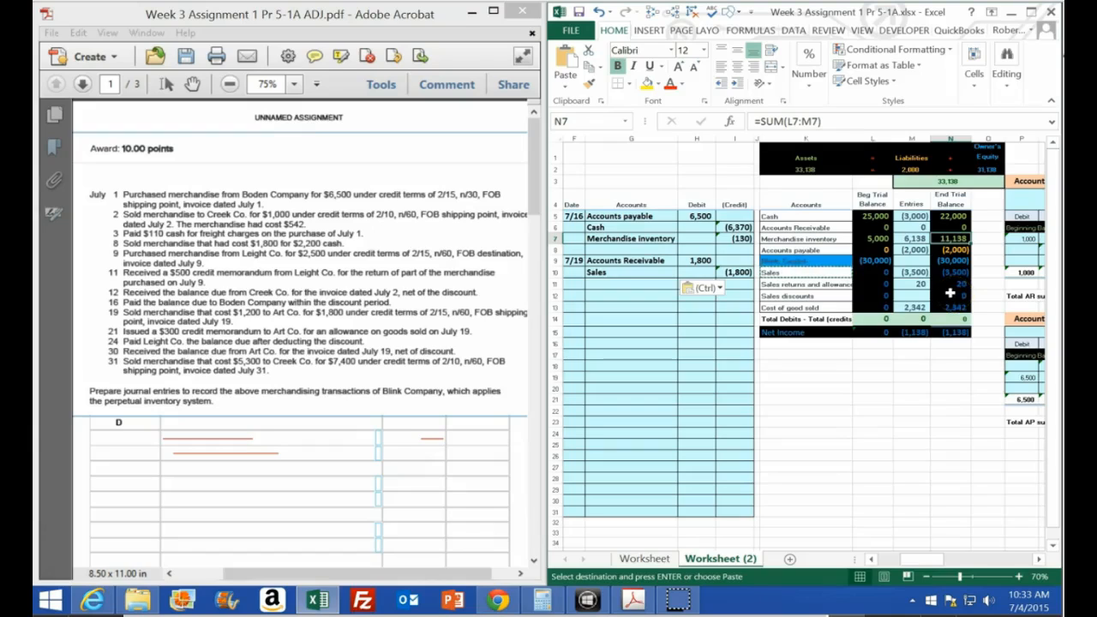
{"action": "left_click", "coordinate": [800, 239]}
{"action": "right_click", "coordinate": [799, 240]}
{"action": "left_click", "coordinate": [825, 268]}
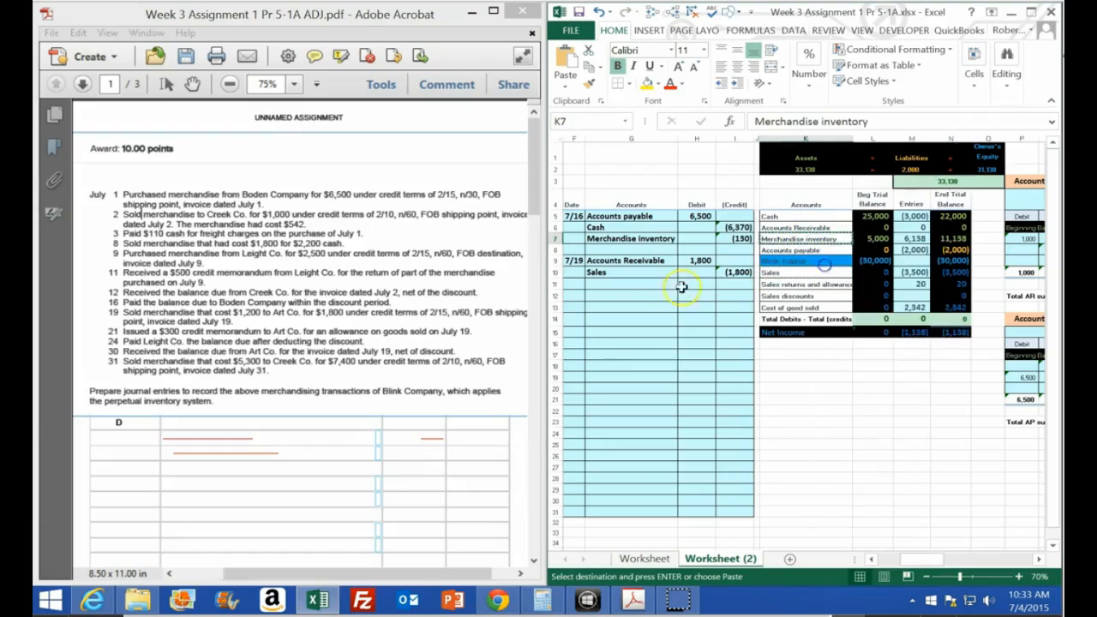
{"action": "right_click", "coordinate": [616, 307]}
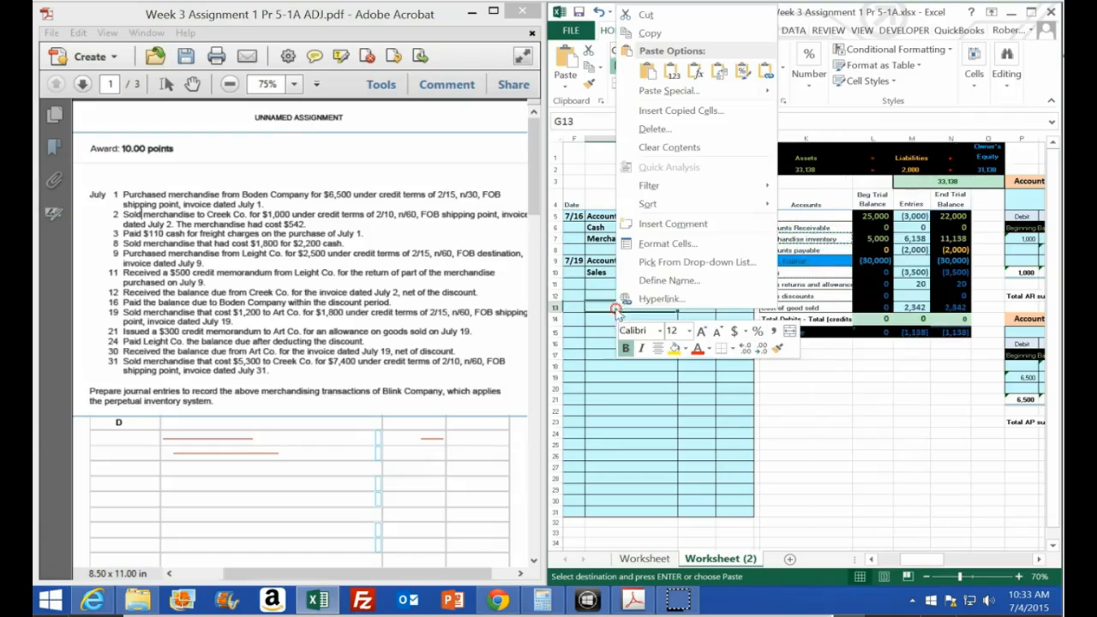
{"action": "left_click", "coordinate": [673, 71]}
Step: Enter a 1,200 inventory credit as a negative in I13, and set the debit in H12 to -I13
{"action": "left_click", "coordinate": [729, 307]}
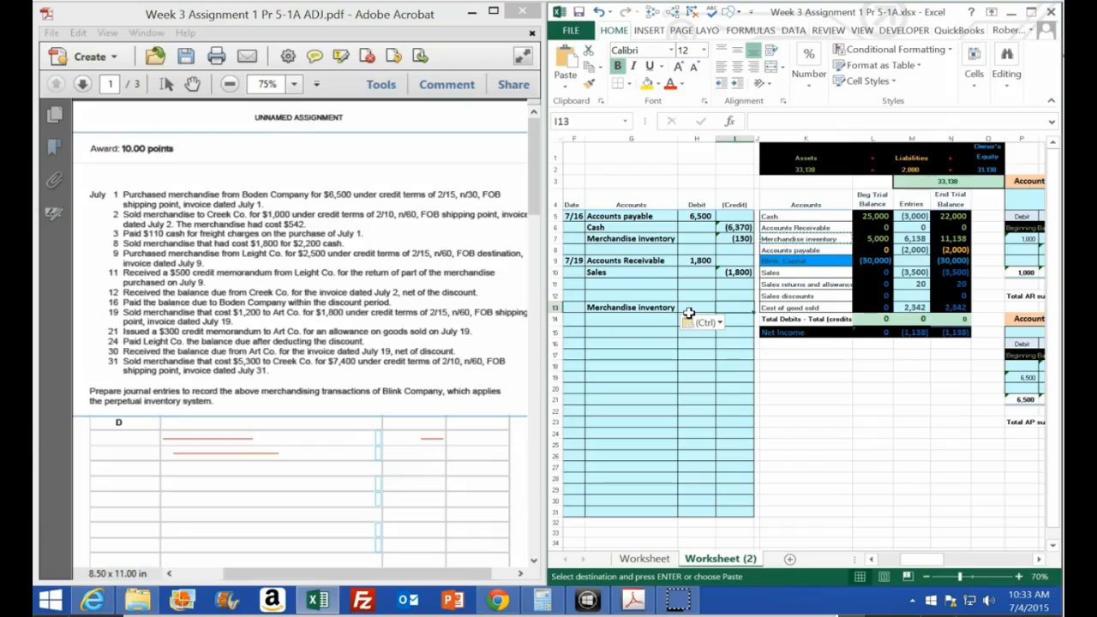
{"action": "type", "text": "-"}
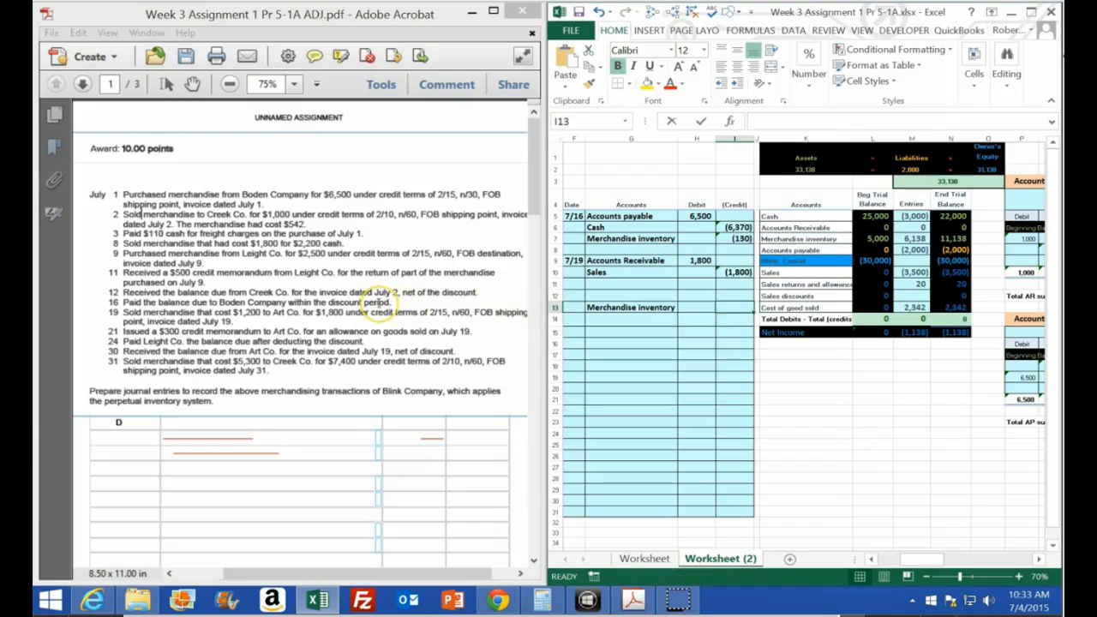
{"action": "key", "text": "Return"}
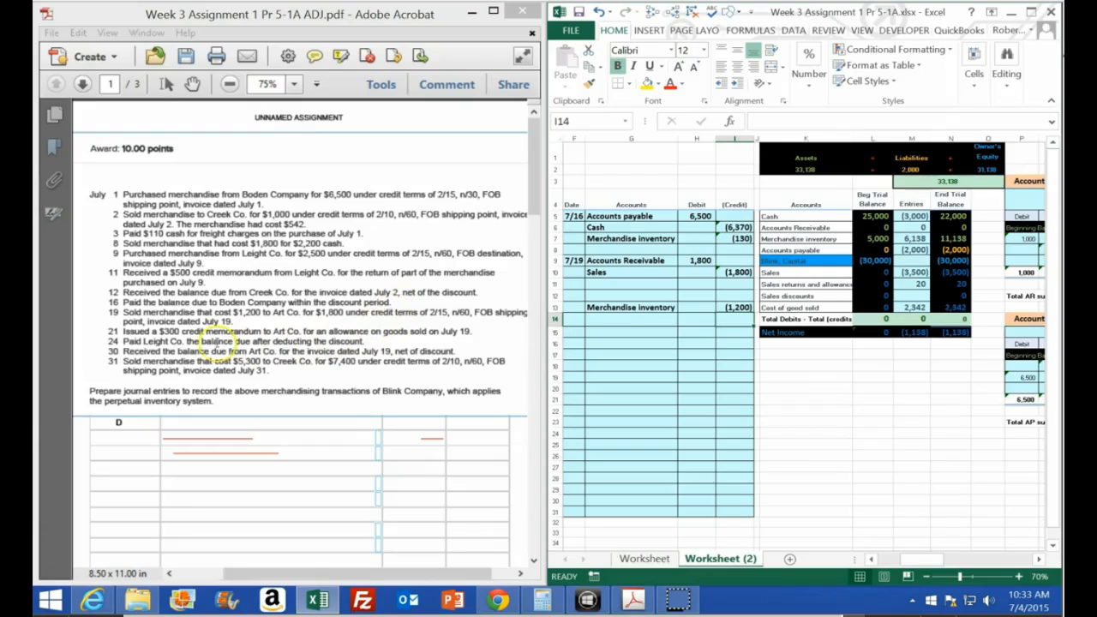
{"action": "left_click", "coordinate": [687, 295]}
{"action": "type", "text": "=-i13"}
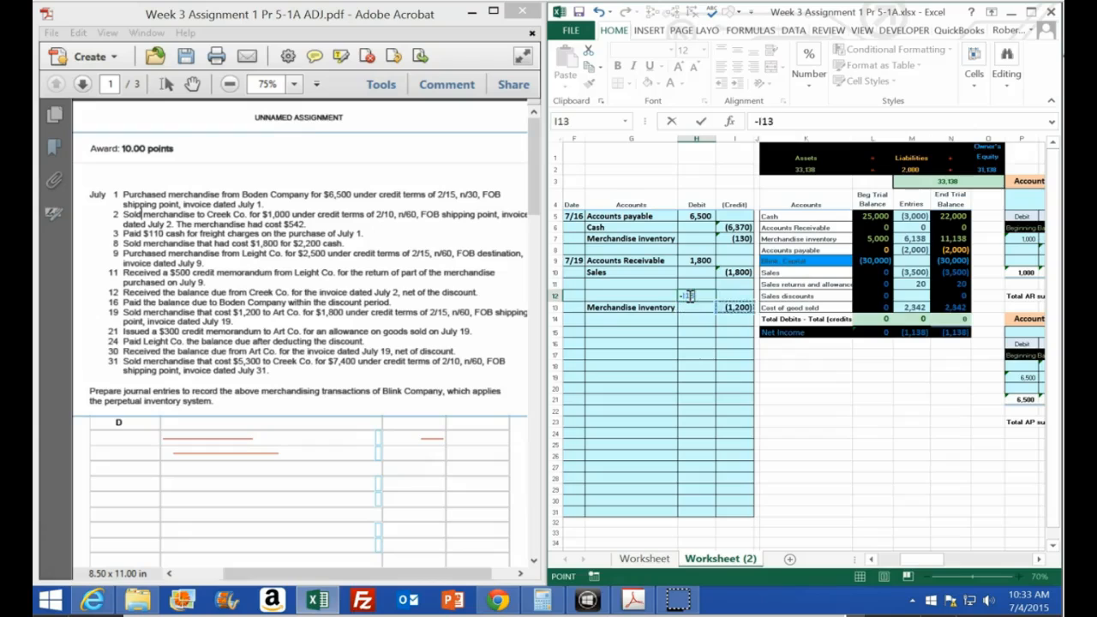
{"action": "key", "text": "Return"}
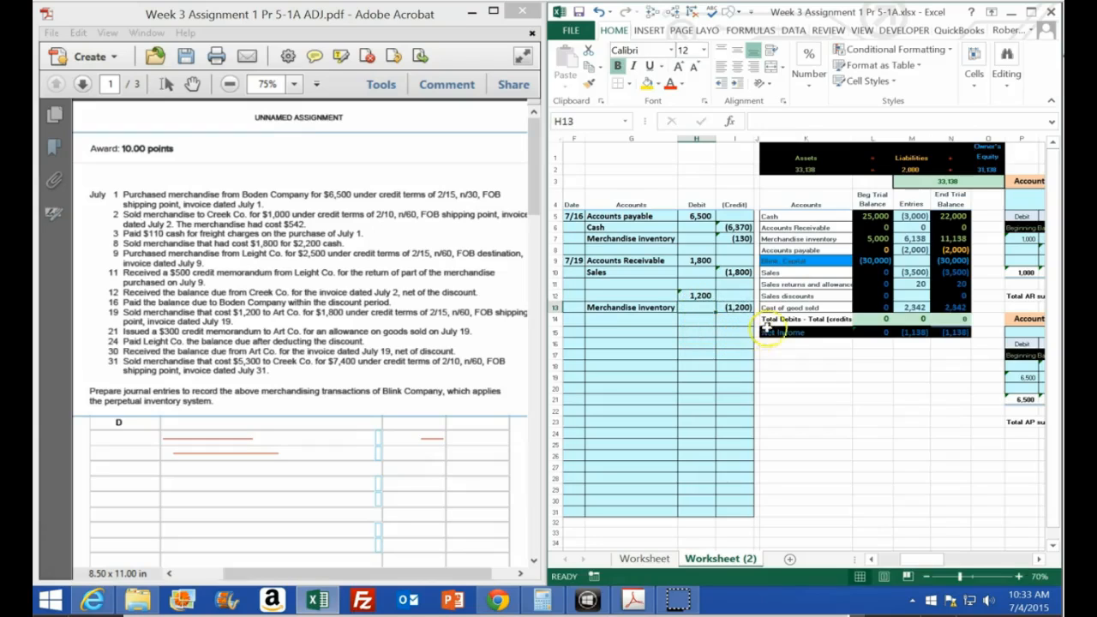
Step: Copy the Cost of good sold account name from K13 into G12 as values
{"action": "left_click", "coordinate": [799, 308]}
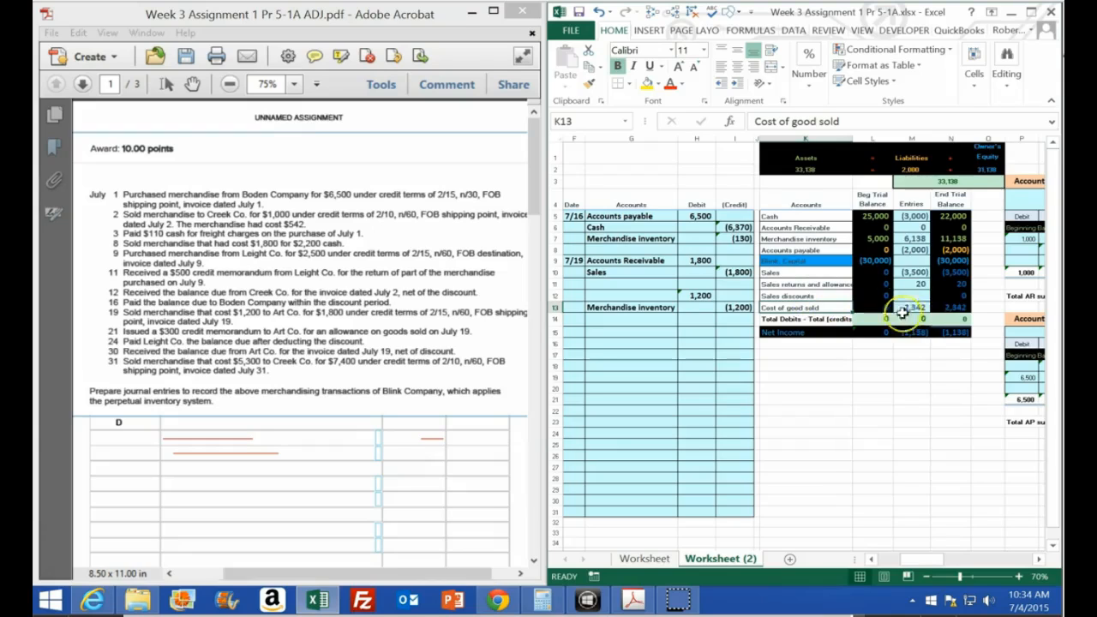
{"action": "left_click", "coordinate": [940, 307]}
{"action": "right_click", "coordinate": [837, 308]}
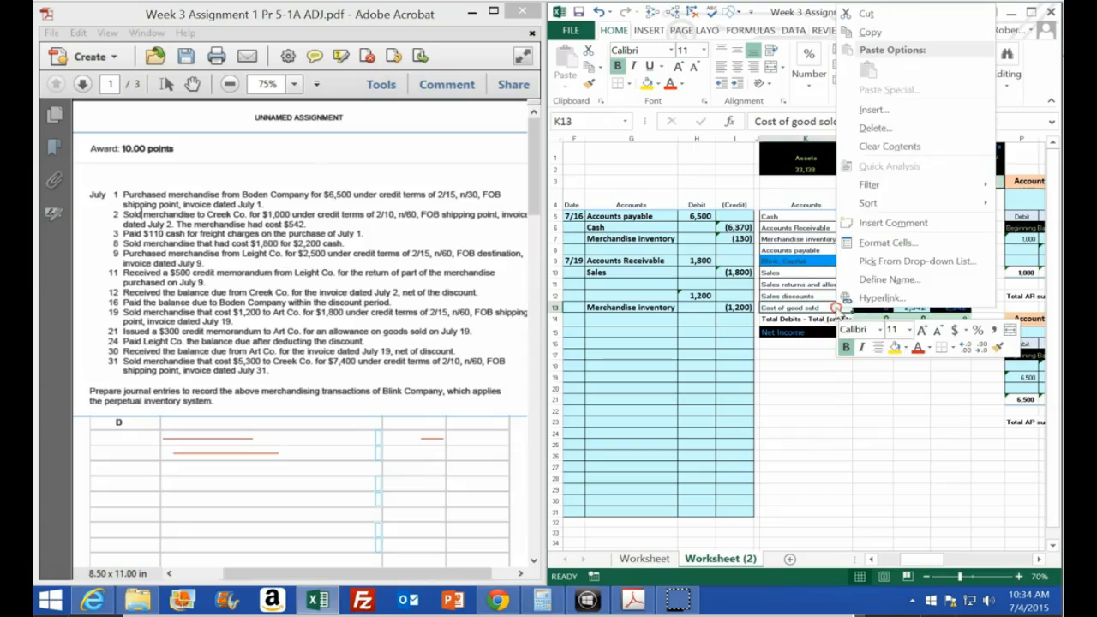
{"action": "left_click", "coordinate": [870, 33]}
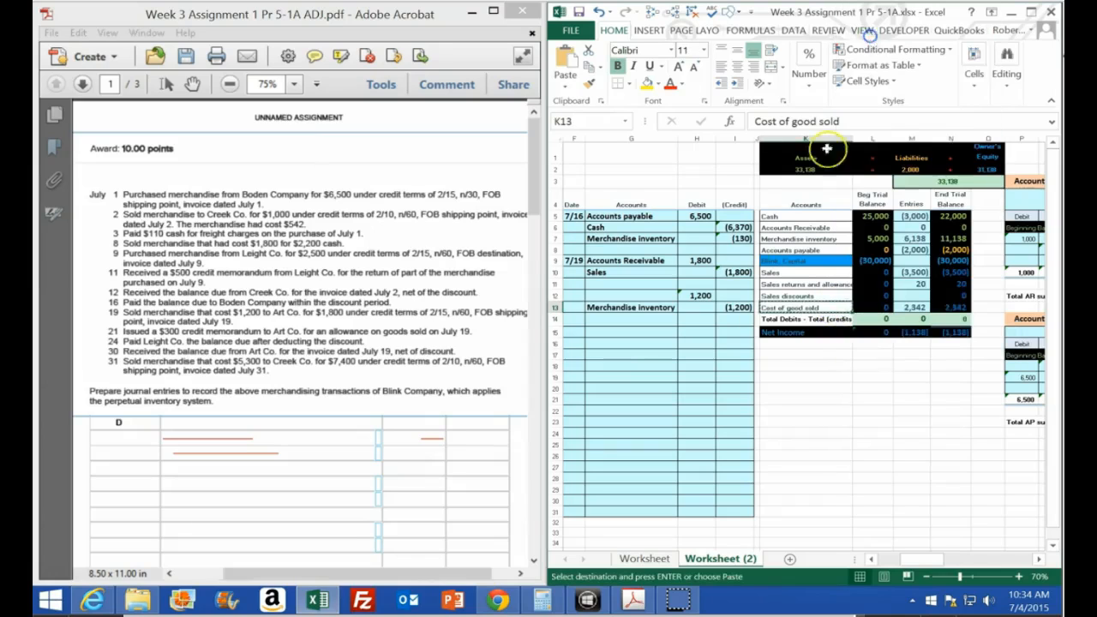
{"action": "right_click", "coordinate": [639, 287]}
{"action": "left_click", "coordinate": [687, 345]}
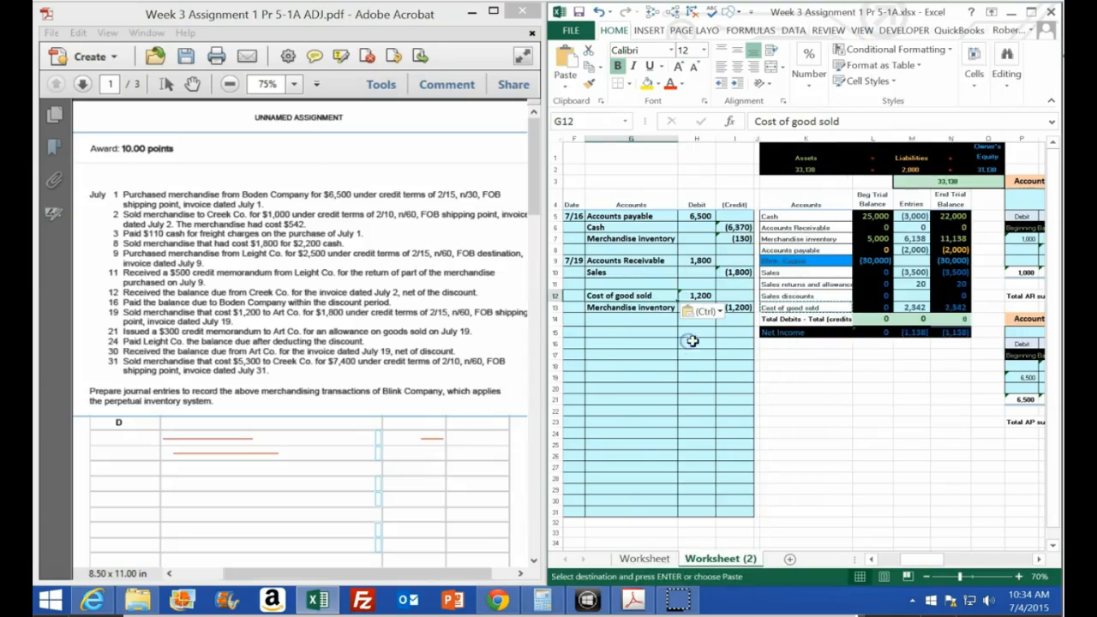
Step: Maximize the workbook and open the Accounts Receivable entries formula in M6 for editing
{"action": "left_click", "coordinate": [1031, 11]}
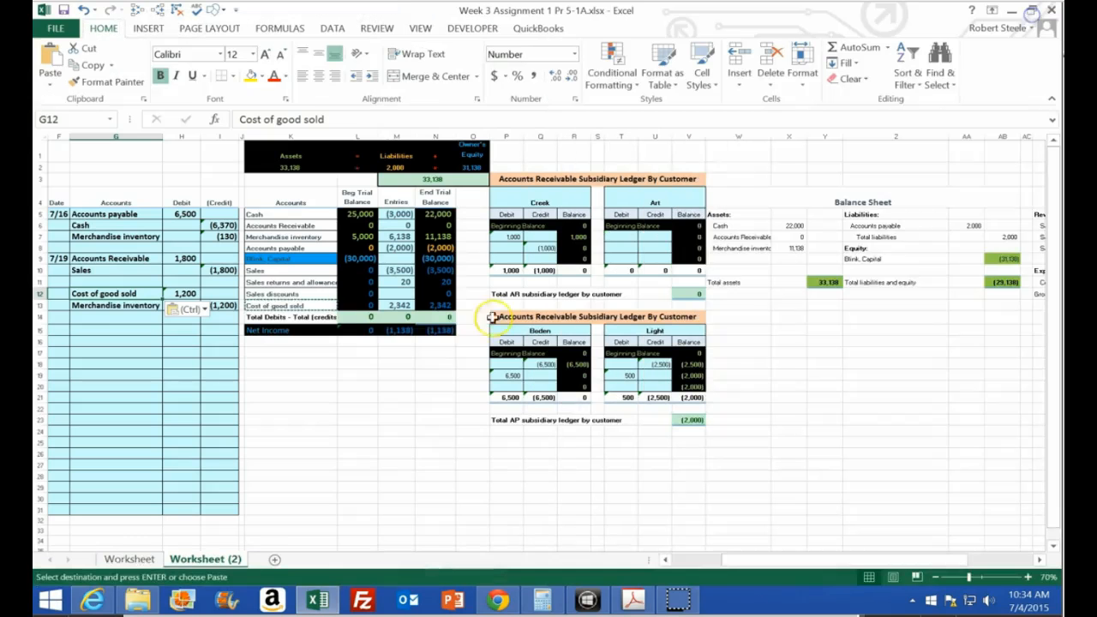
{"action": "left_click", "coordinate": [389, 225]}
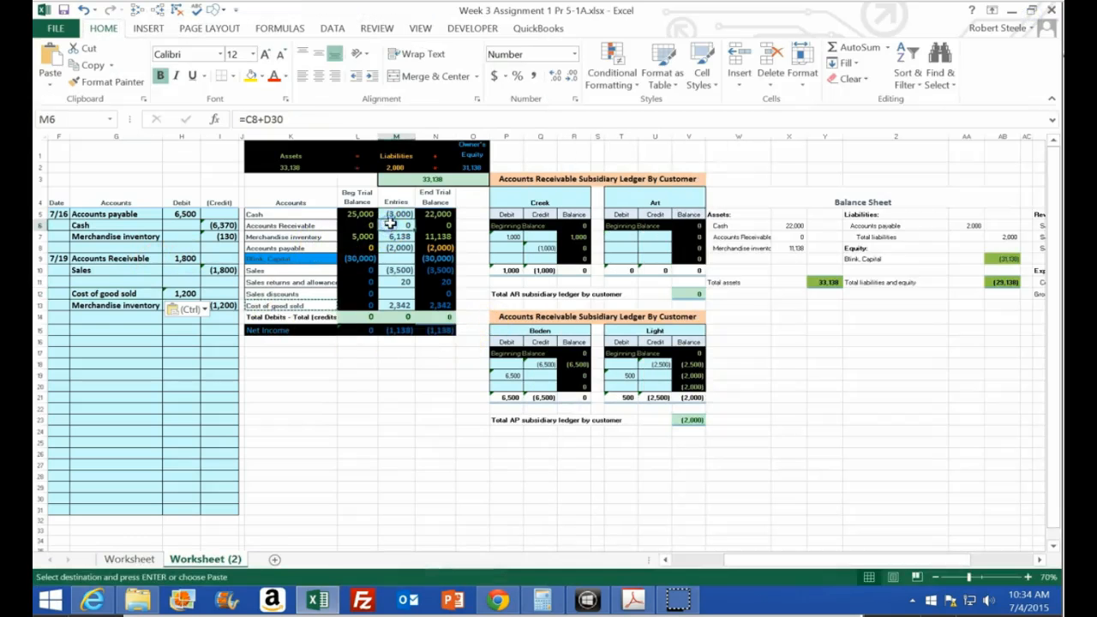
{"action": "double_click", "coordinate": [390, 225]}
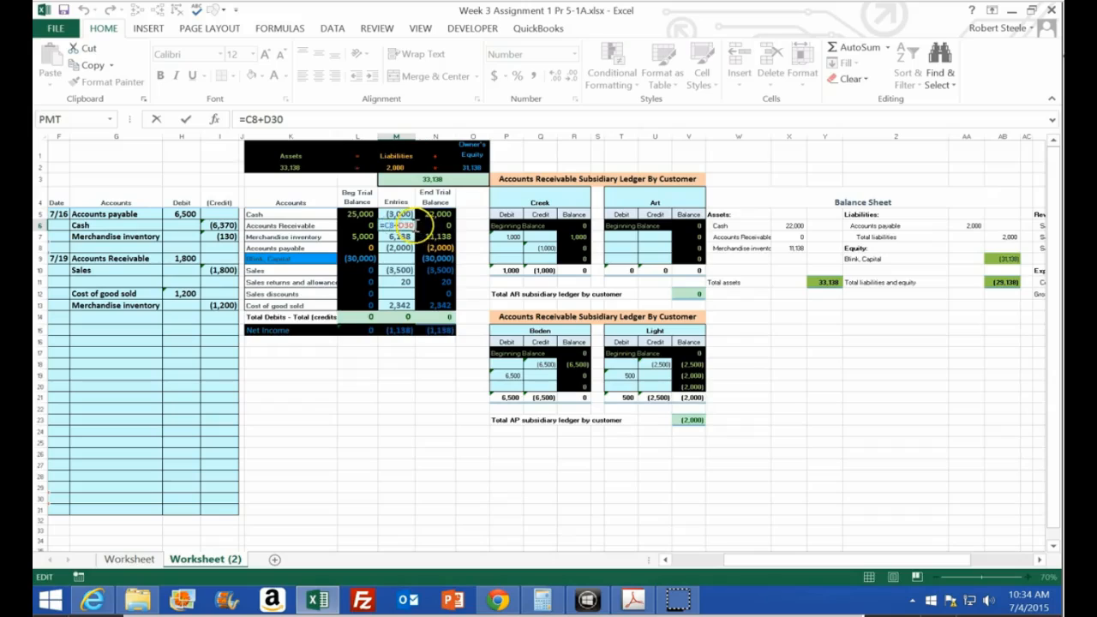